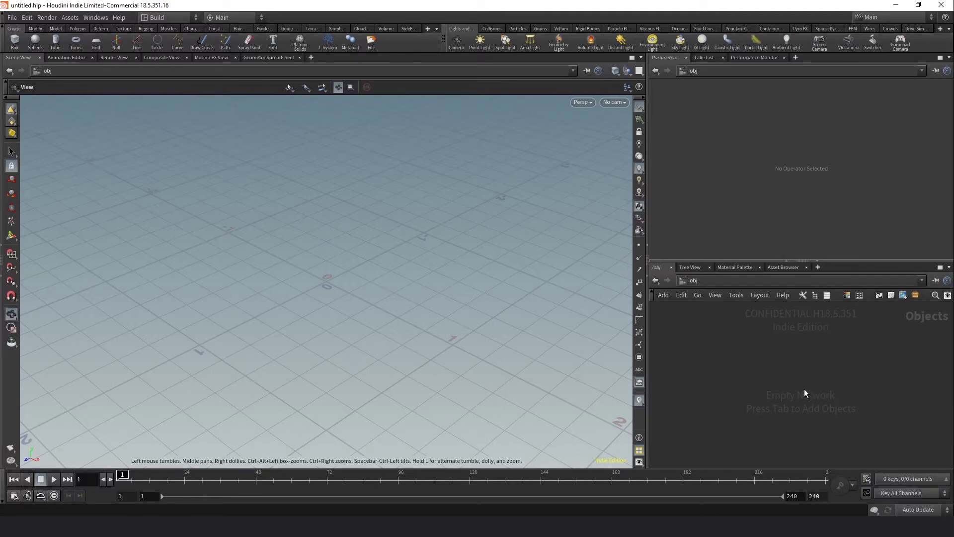
Step: Create a Geometry object in the empty scene and enter its network
{"action": "key", "text": "Tab"}
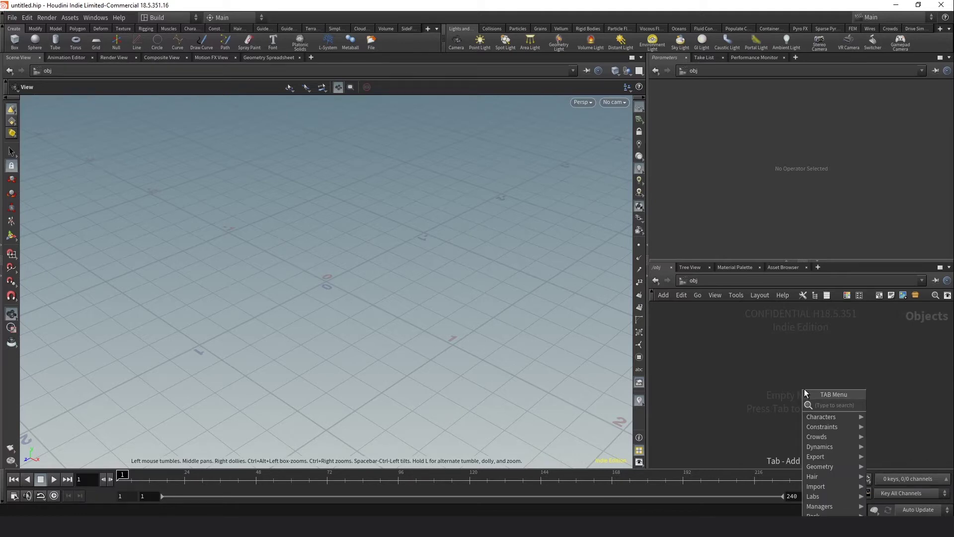
{"action": "type", "text": "geo"}
{"action": "key", "text": "Return"}
{"action": "left_click", "coordinate": [804, 388]}
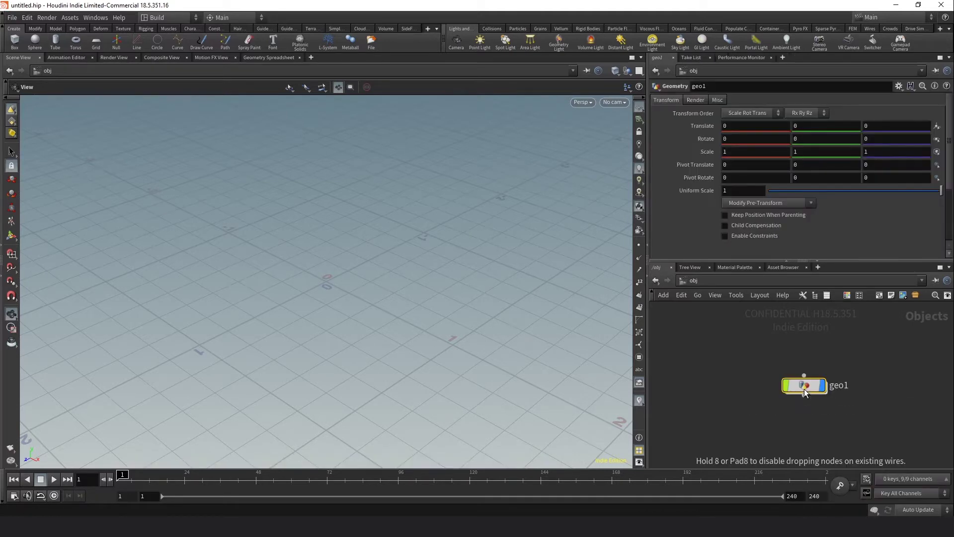
{"action": "double_click", "coordinate": [804, 386]}
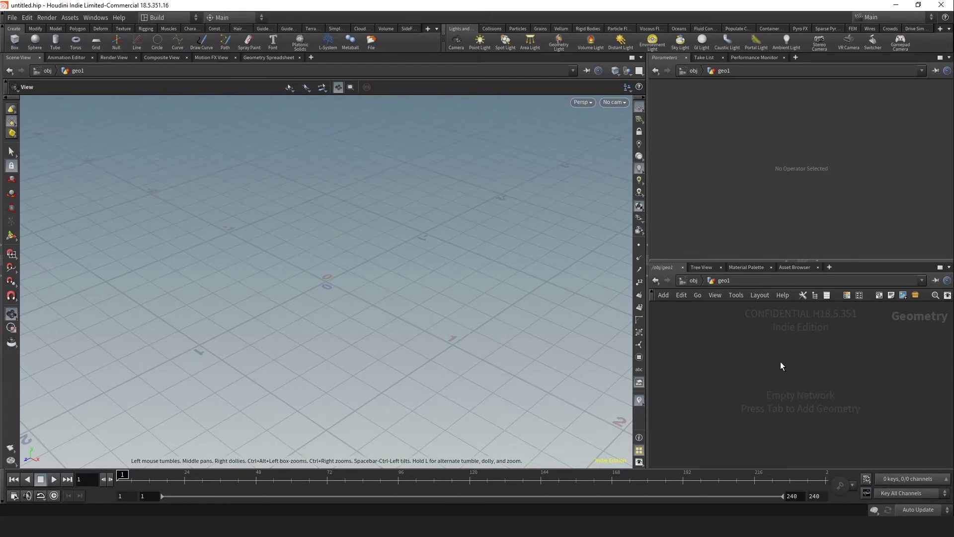
Step: Add a Labs AV Photogrammetry (Beta) node near the middle of the geometry network
{"action": "key", "text": "Tab"}
{"action": "type", "text": "pho"}
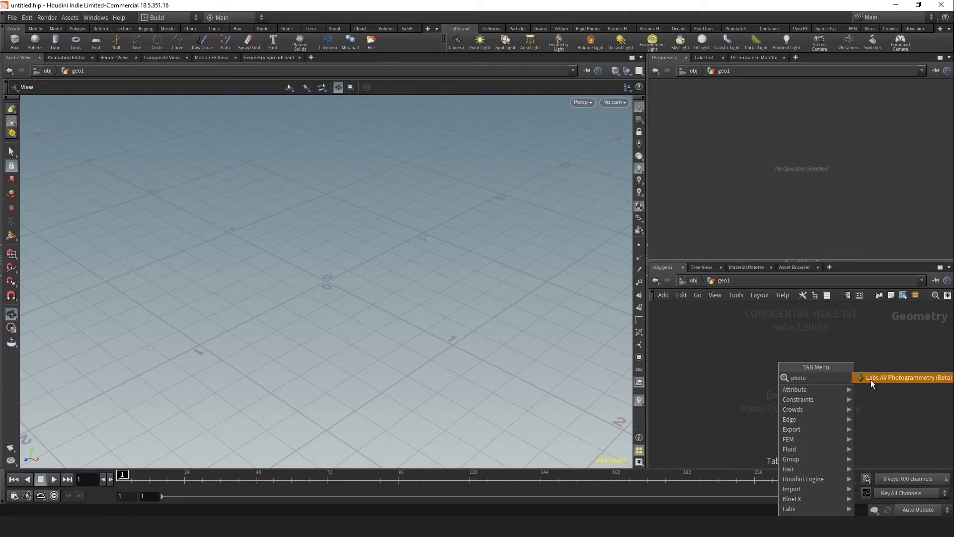
{"action": "left_click", "coordinate": [905, 377]}
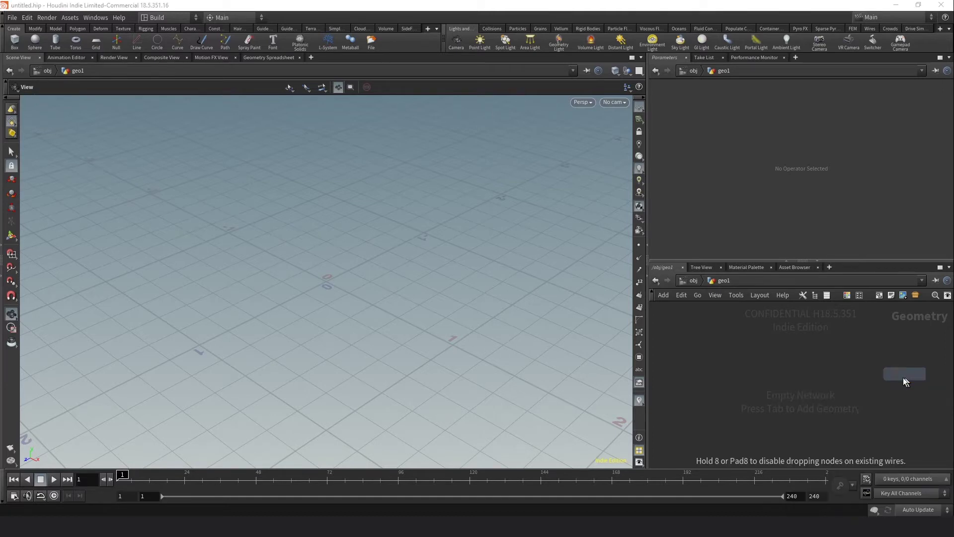
{"action": "left_click", "coordinate": [793, 357]}
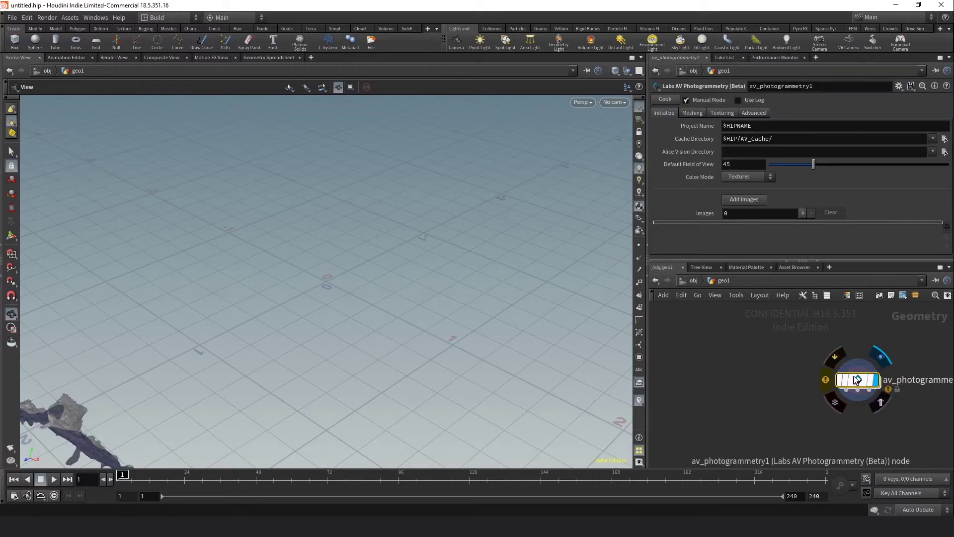
{"action": "left_click_drag", "start_coordinate": [855, 381], "coordinate": [822, 384]}
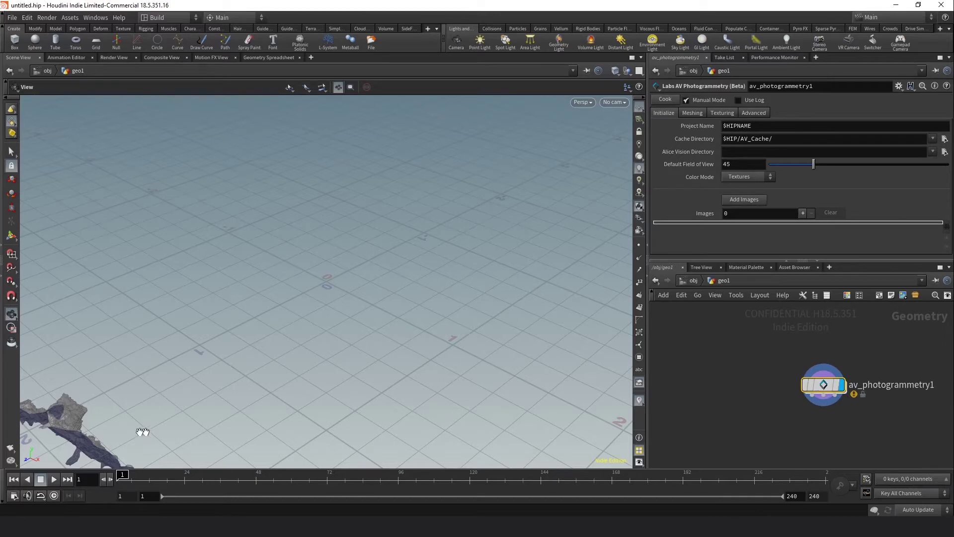
{"action": "middle_click_drag", "start_coordinate": [337, 333], "coordinate": [253, 381]}
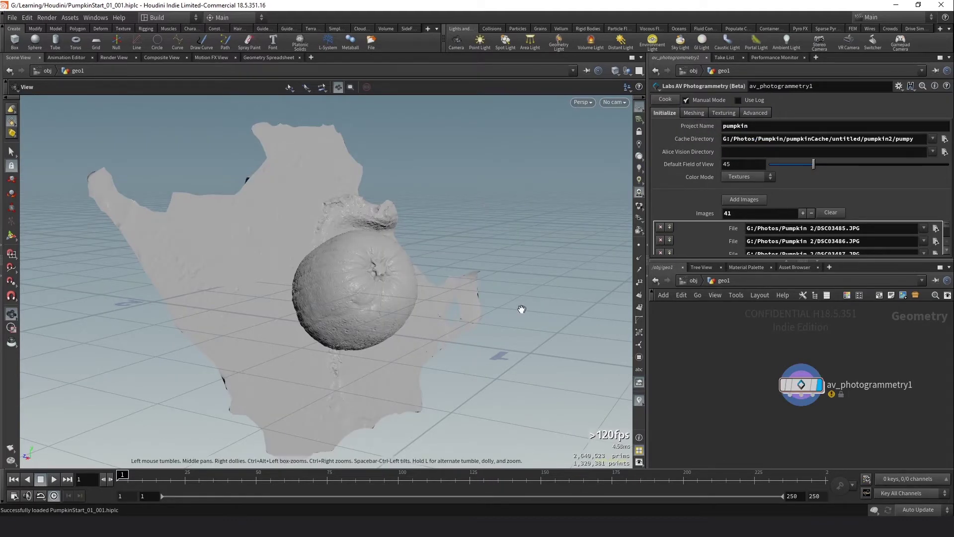
Step: Add a Labs Axis Align (Beta) node fed by the first output of av_photogrammetry1 and display it
{"action": "left_click_drag", "start_coordinate": [520, 275], "coordinate": [536, 288]}
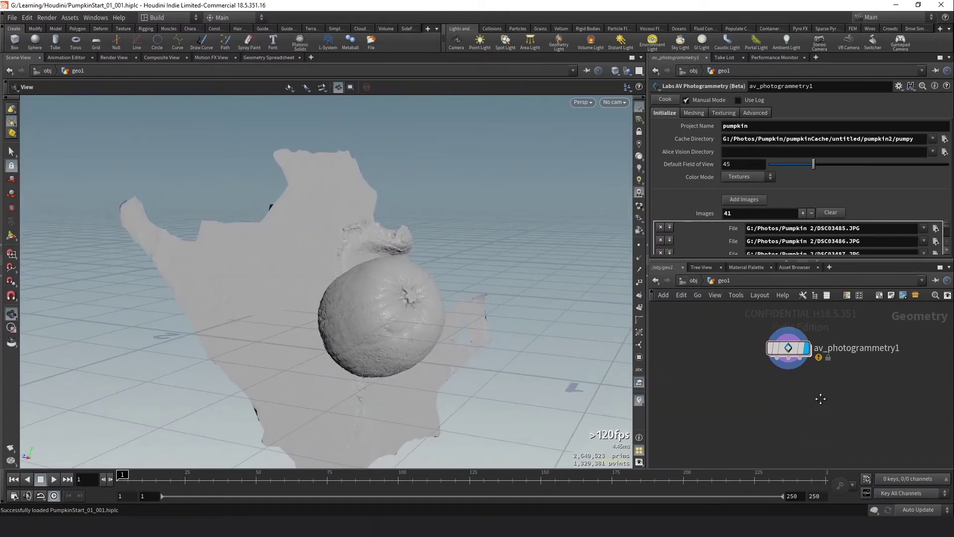
{"action": "left_click_drag", "start_coordinate": [396, 281], "coordinate": [446, 346]}
{"action": "middle_click_drag", "start_coordinate": [795, 397], "coordinate": [779, 385]}
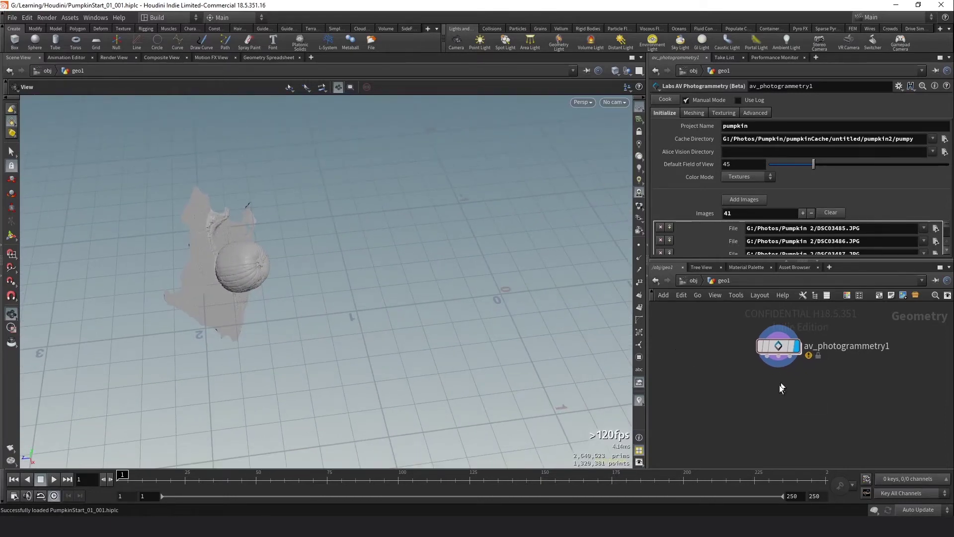
{"action": "key", "text": "Tab"}
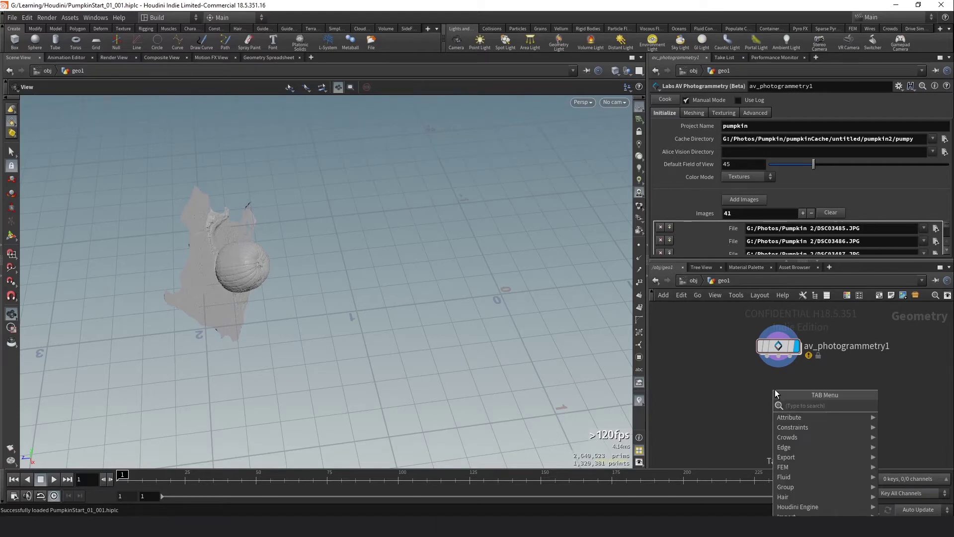
{"action": "type", "text": "align"}
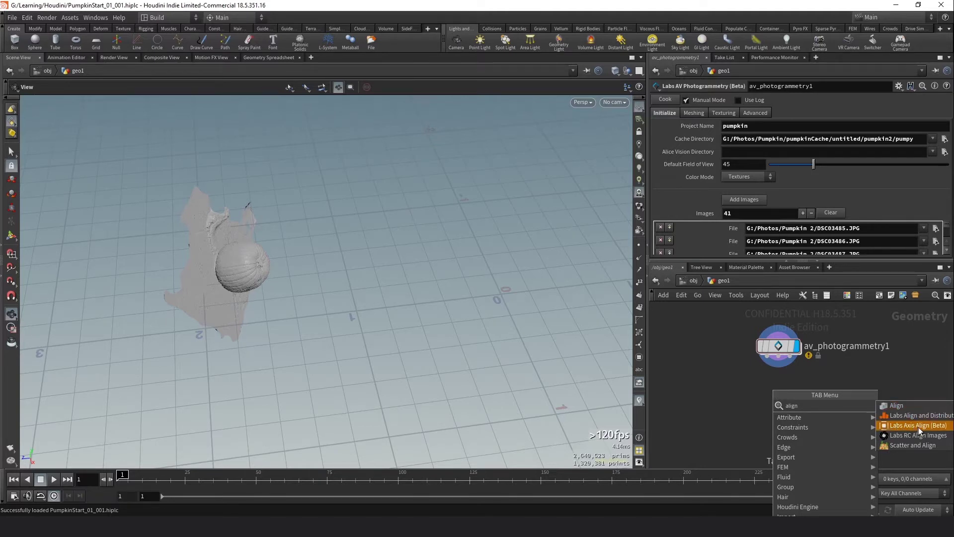
{"action": "left_click", "coordinate": [923, 427]}
{"action": "left_click", "coordinate": [774, 389]}
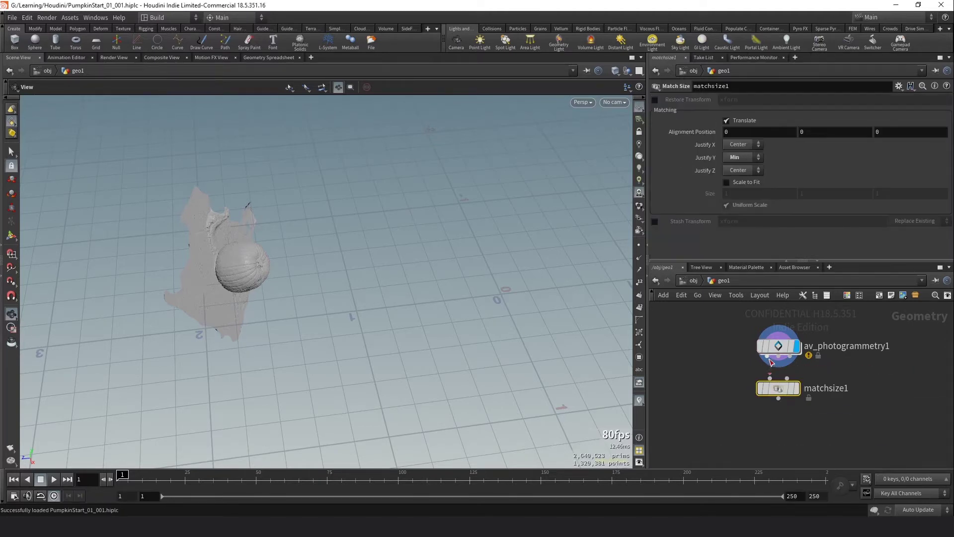
{"action": "left_click_drag", "start_coordinate": [771, 362], "coordinate": [795, 390]}
{"action": "left_click", "coordinate": [798, 388]}
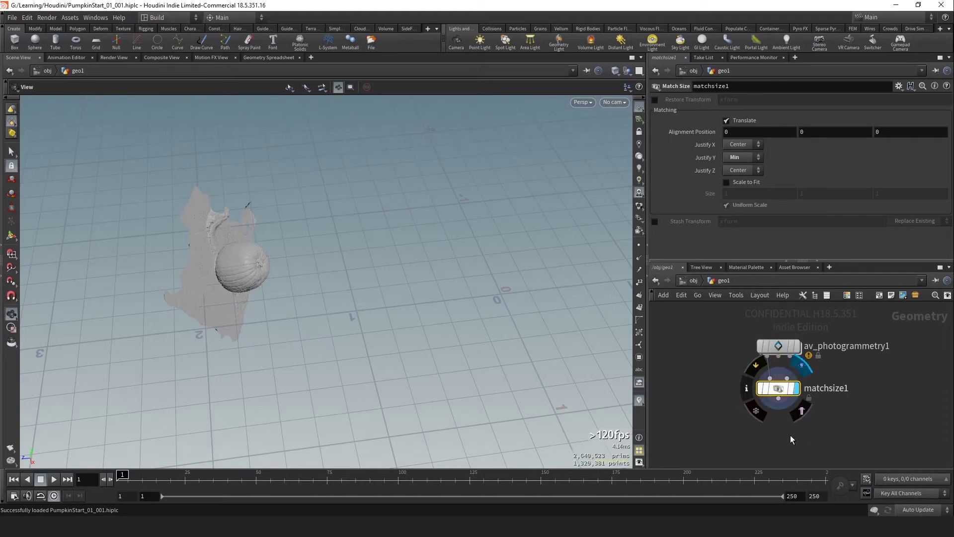
Step: Set the axis align node's Justify Y to Center so the scan is centred vertically
{"action": "left_click_drag", "start_coordinate": [448, 298], "coordinate": [573, 216]}
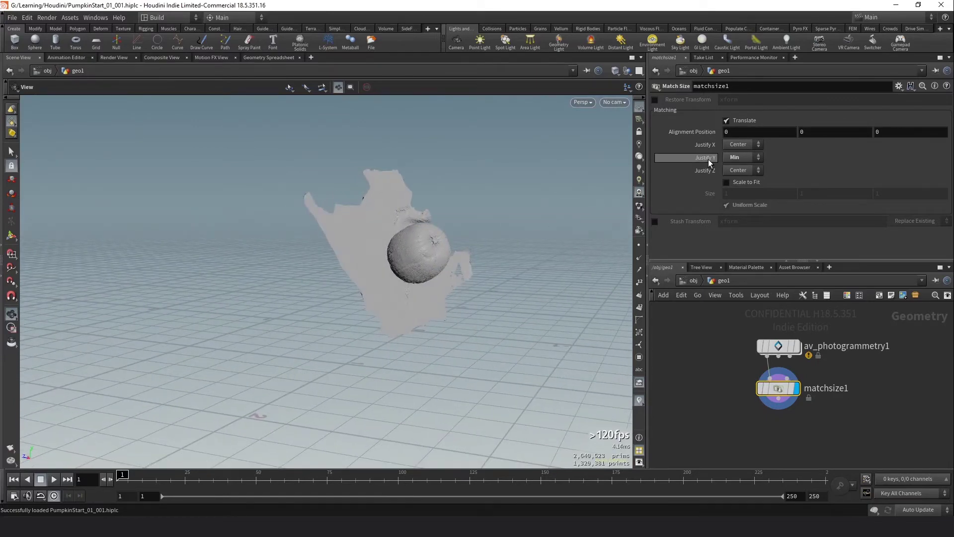
{"action": "left_click", "coordinate": [748, 157]}
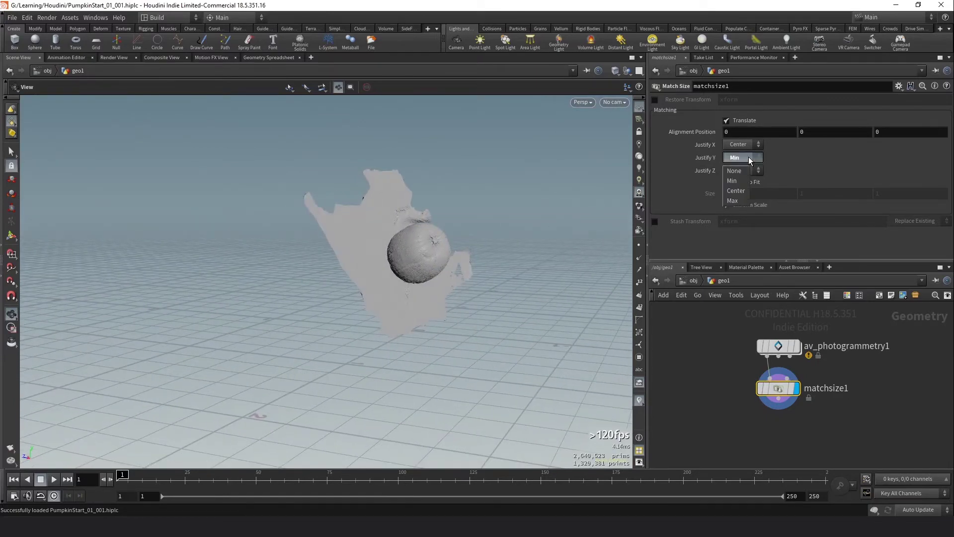
{"action": "left_click", "coordinate": [736, 190]}
{"action": "left_click_drag", "start_coordinate": [443, 319], "coordinate": [405, 350]}
{"action": "middle_click_drag", "start_coordinate": [767, 422], "coordinate": [769, 406]}
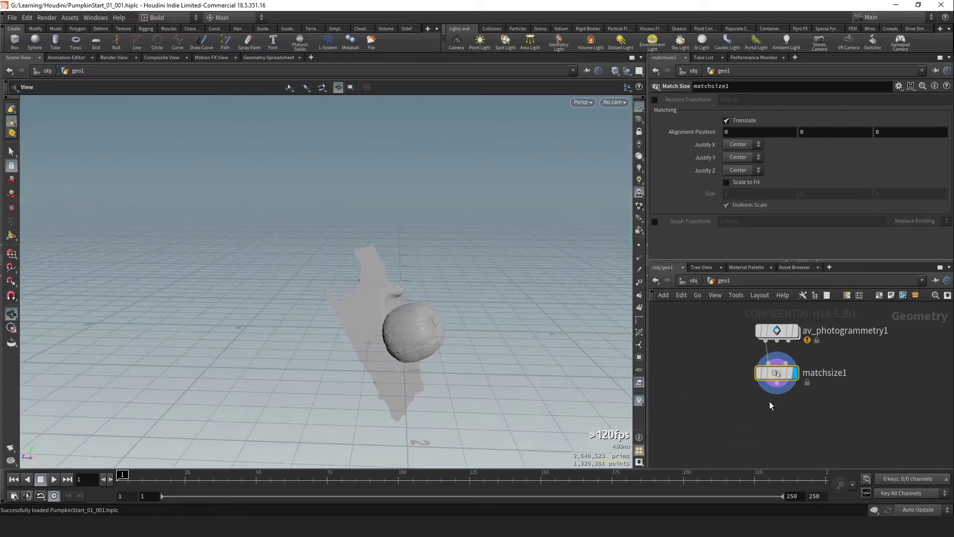
{"action": "left_click_drag", "start_coordinate": [432, 353], "coordinate": [432, 290]}
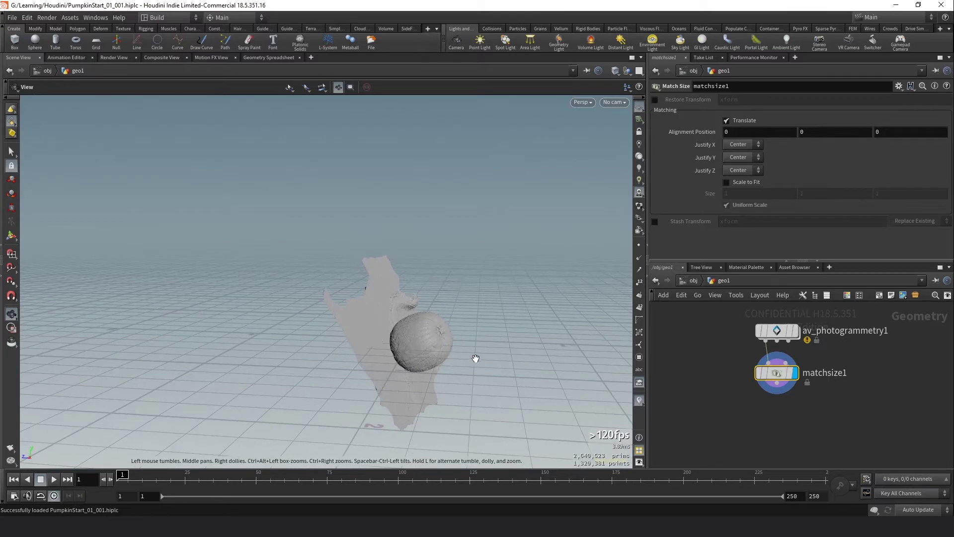
{"action": "left_click_drag", "start_coordinate": [475, 358], "coordinate": [491, 352]}
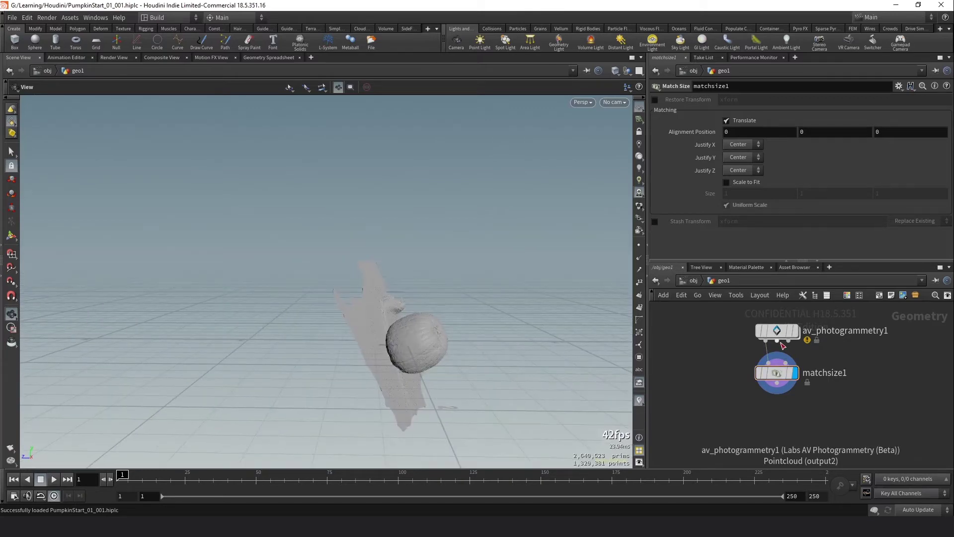
Step: Add a Transform node below matchsize1, connect it to that node's output and display it
{"action": "left_click", "coordinate": [769, 404]}
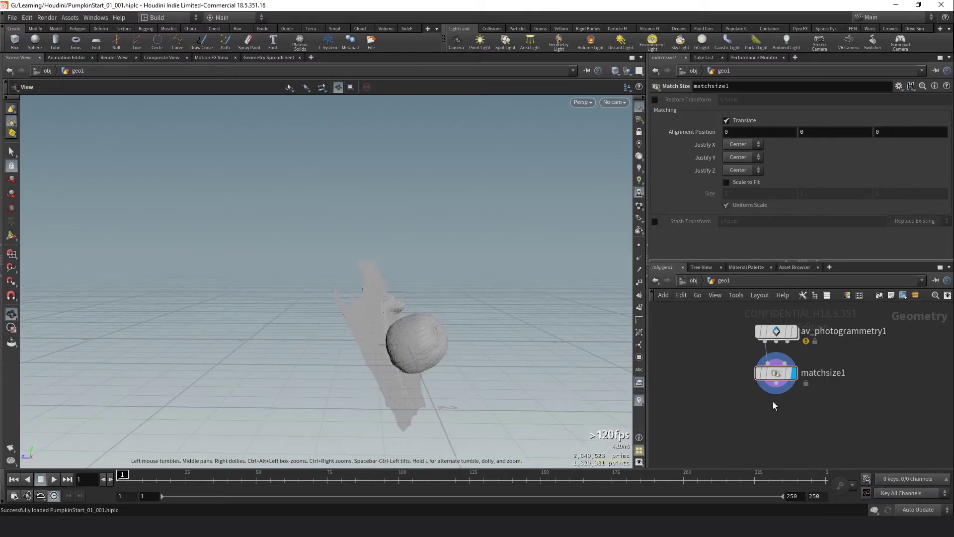
{"action": "key", "text": "Tab"}
{"action": "type", "text": "tra"}
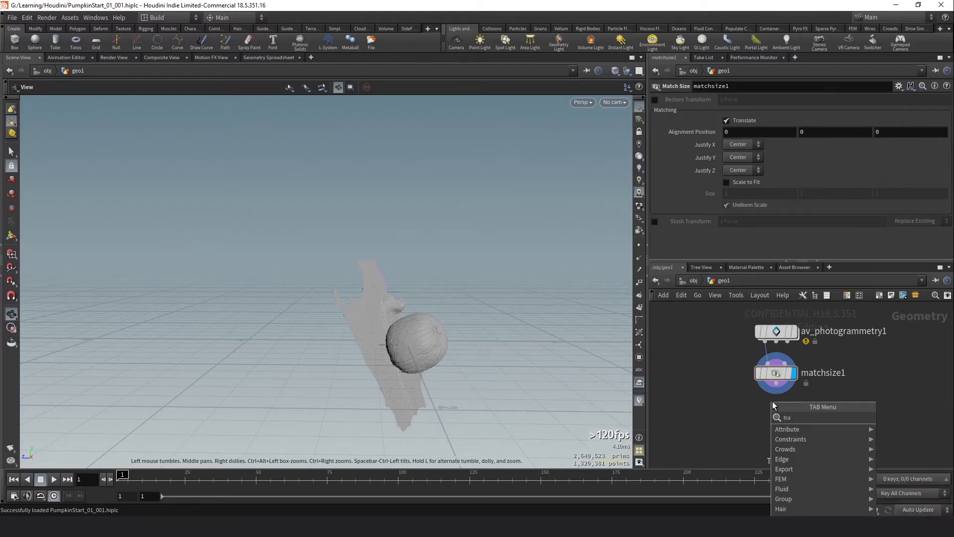
{"action": "key", "text": "Return"}
{"action": "left_click", "coordinate": [772, 401]}
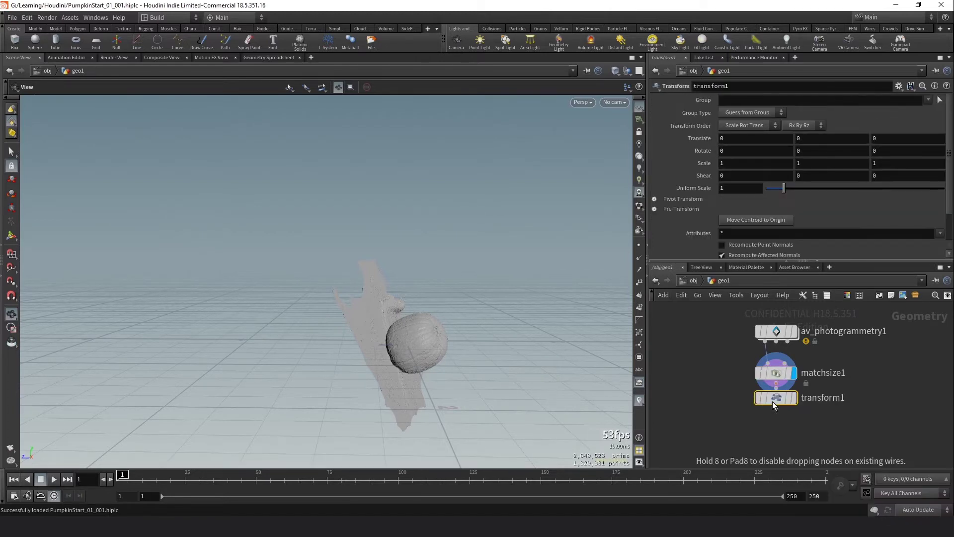
{"action": "left_click_drag", "start_coordinate": [776, 400], "coordinate": [776, 416]}
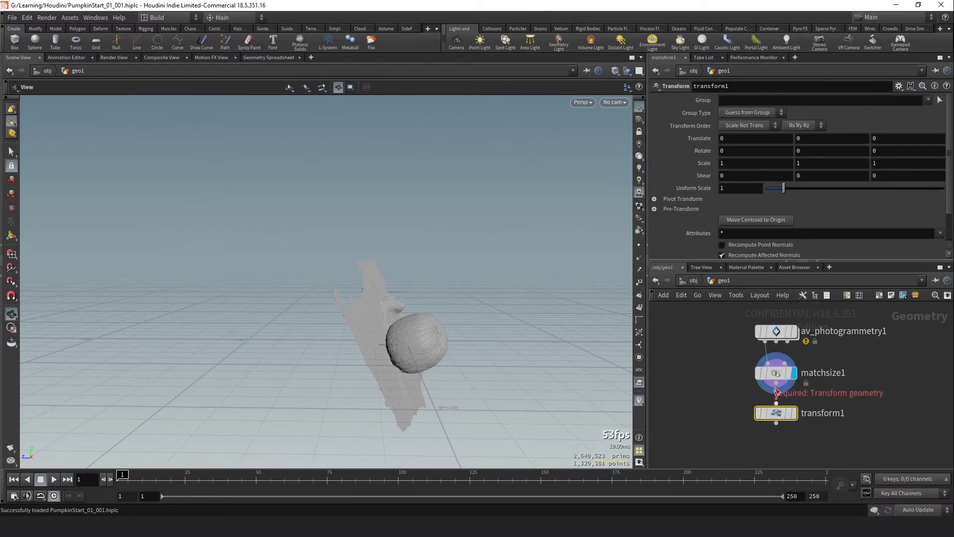
{"action": "left_click", "coordinate": [794, 414]}
Step: Raise the pumpkin scan by setting transform1's Y translation to 0.1
{"action": "middle_click_drag", "start_coordinate": [426, 336], "coordinate": [392, 336]}
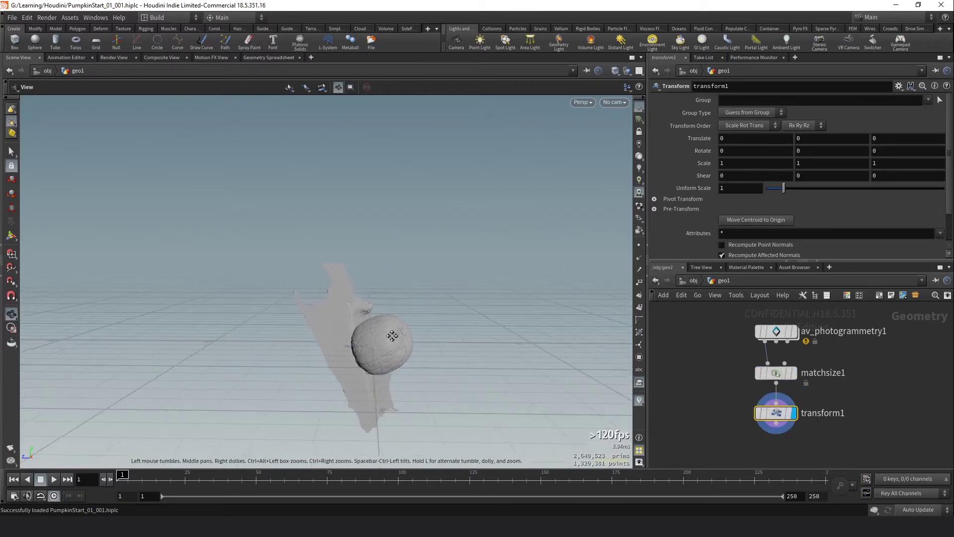
{"action": "left_click_drag", "start_coordinate": [392, 336], "coordinate": [405, 339]}
{"action": "left_click_drag", "start_coordinate": [467, 294], "coordinate": [497, 293]}
{"action": "left_click", "coordinate": [803, 138]}
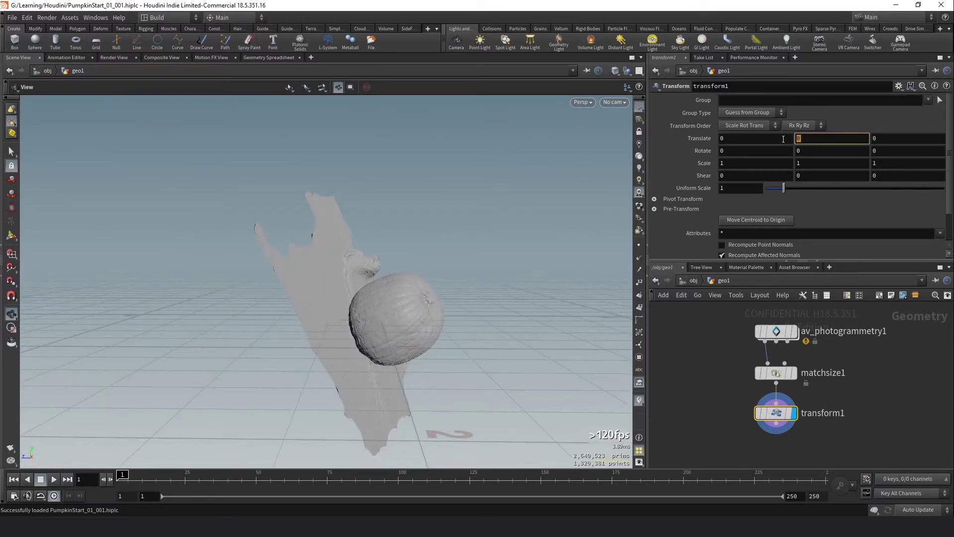
{"action": "type", "text": ".1"}
{"action": "key", "text": "Return"}
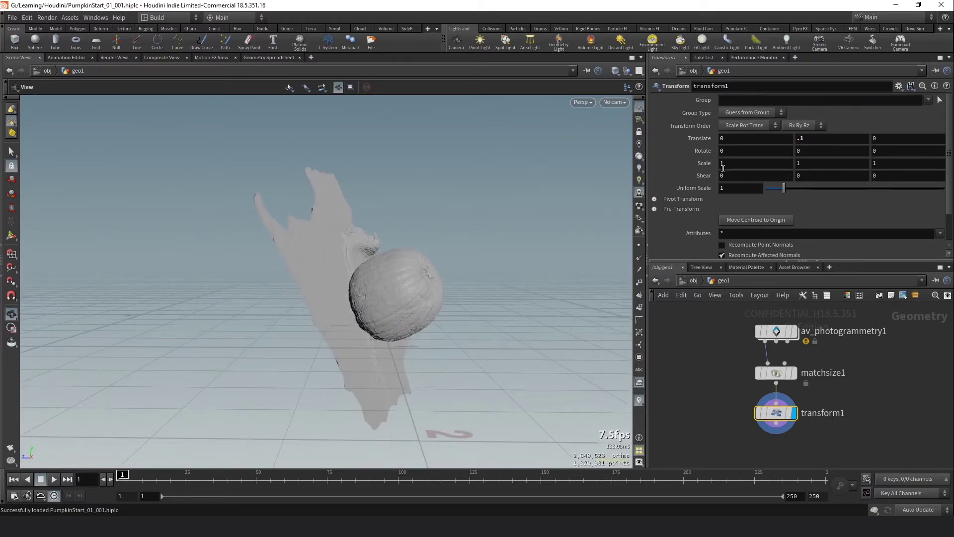
Step: Level the scan on the ground by rotating it 72 degrees about X and -2 degrees about Z in transform1
{"action": "left_click", "coordinate": [723, 150]}
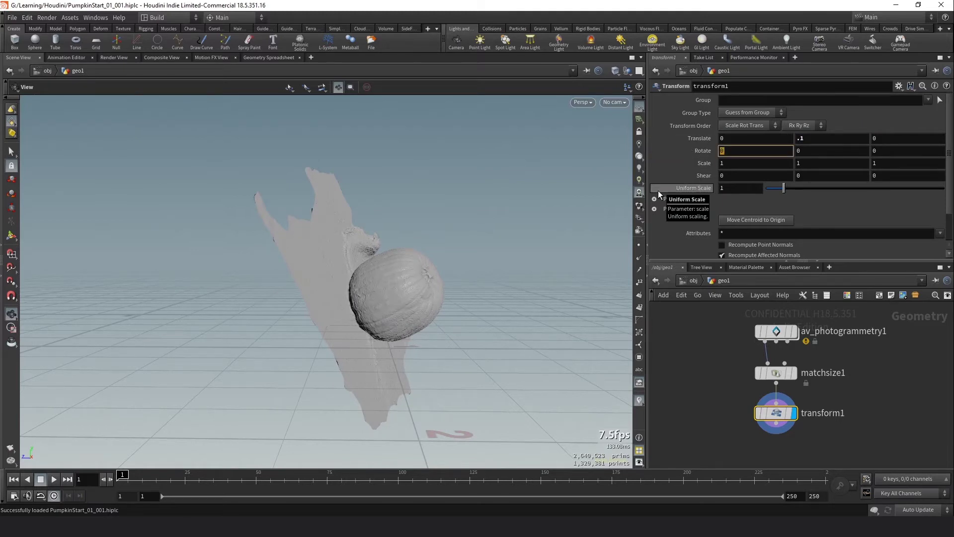
{"action": "type", "text": "72"}
{"action": "key", "text": "Return"}
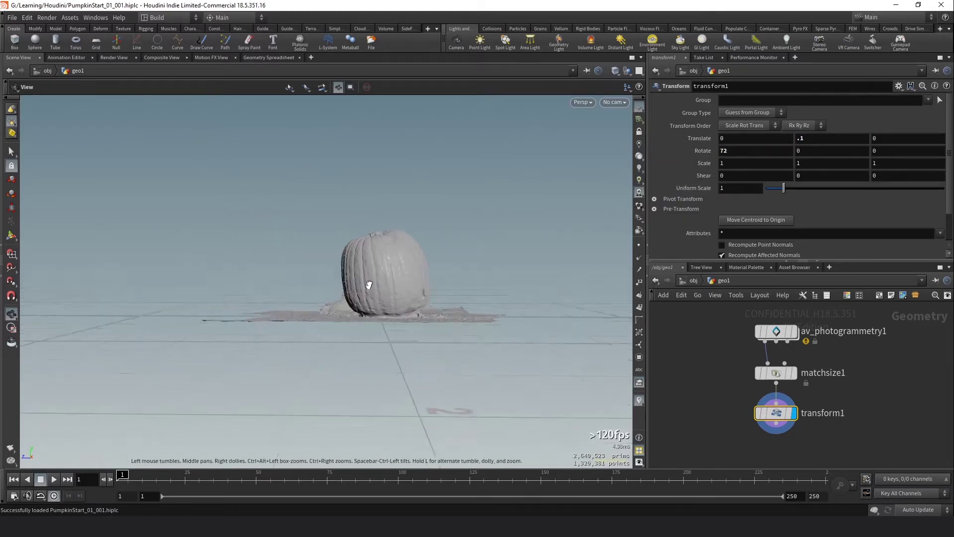
{"action": "left_click_drag", "start_coordinate": [373, 277], "coordinate": [394, 283]}
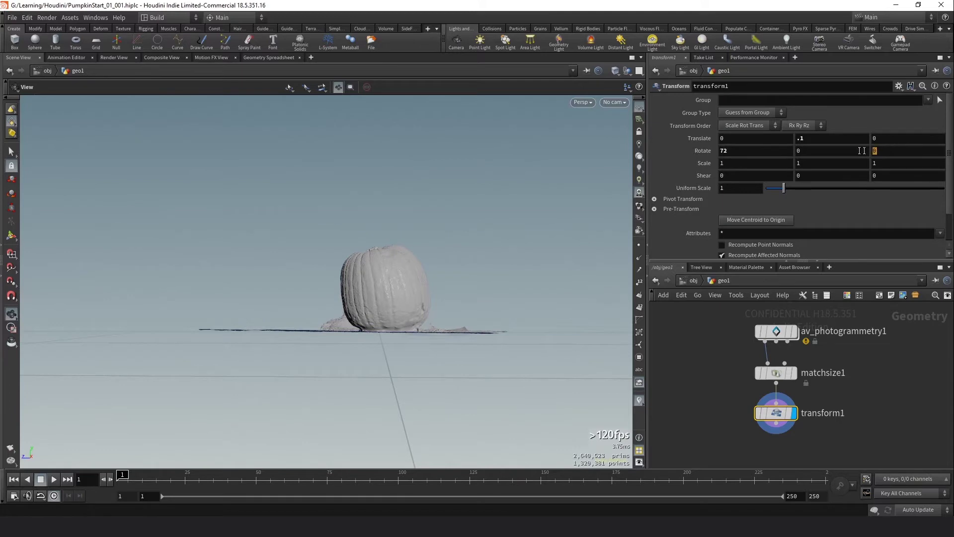
{"action": "key", "text": "Return"}
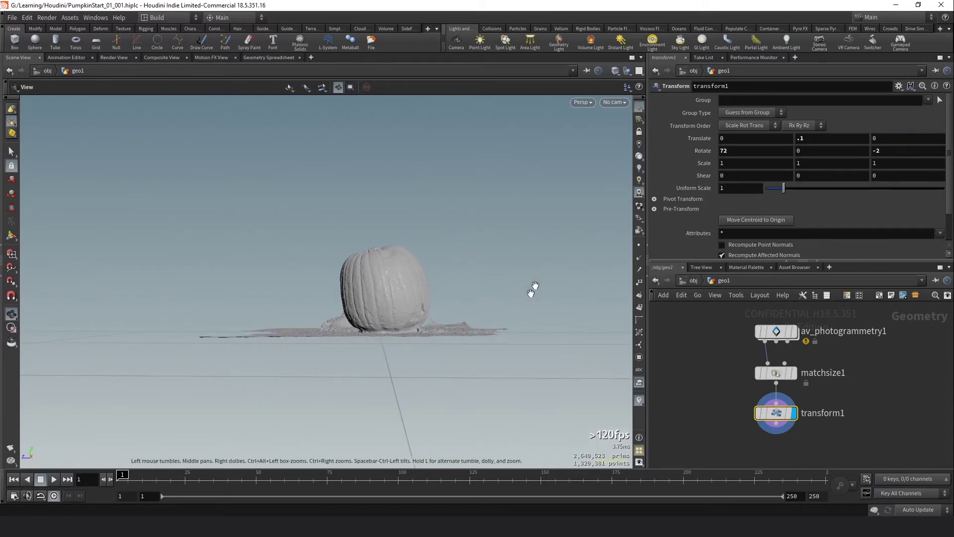
{"action": "left_click_drag", "start_coordinate": [533, 288], "coordinate": [394, 319]}
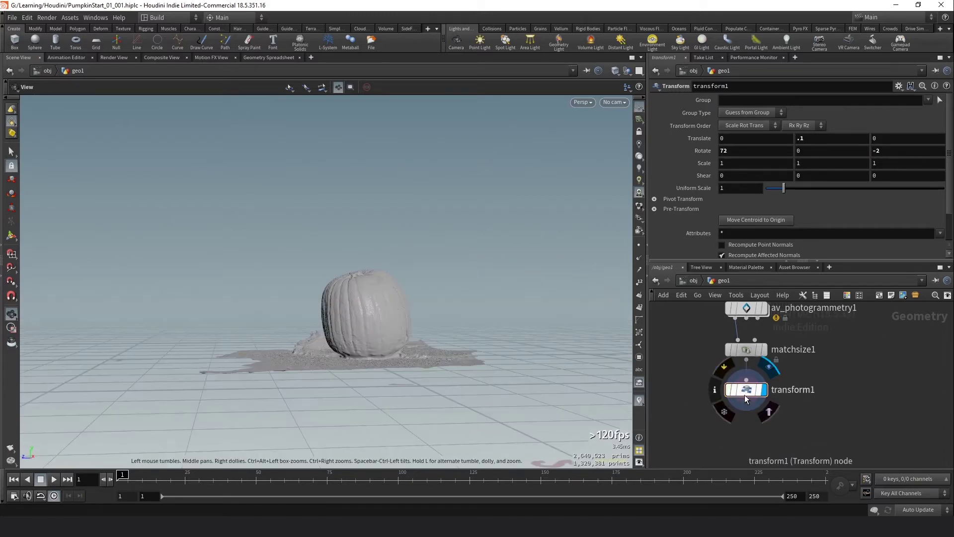
Step: Add a Labs Box Clip (Beta) node below transform1, connect it to the Transform output and display it
{"action": "key", "text": "Tab"}
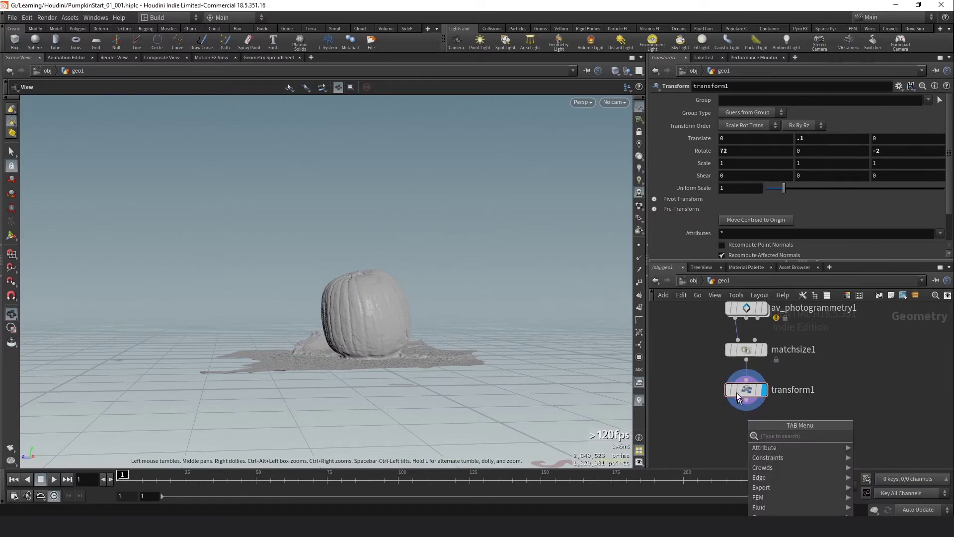
{"action": "type", "text": "box"}
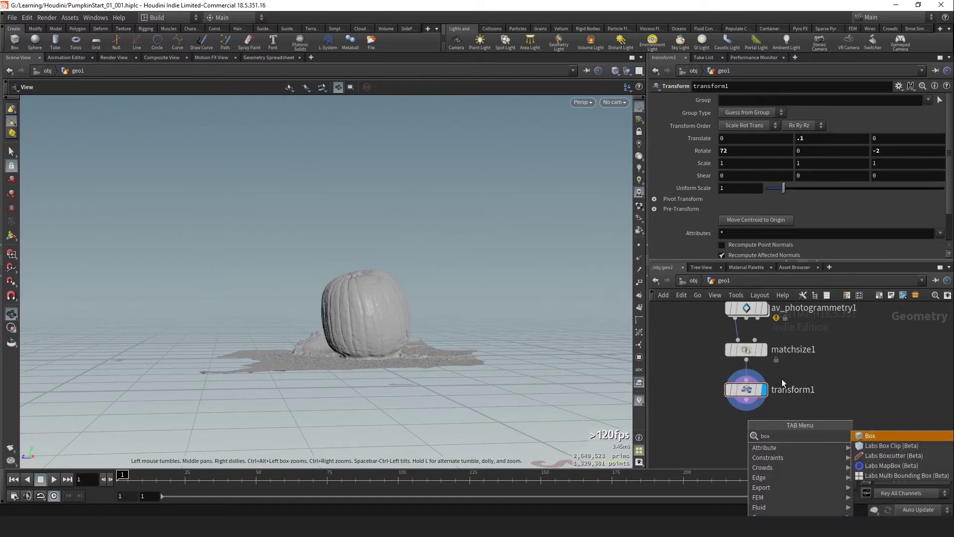
{"action": "left_click", "coordinate": [905, 446]}
{"action": "left_click", "coordinate": [752, 427]}
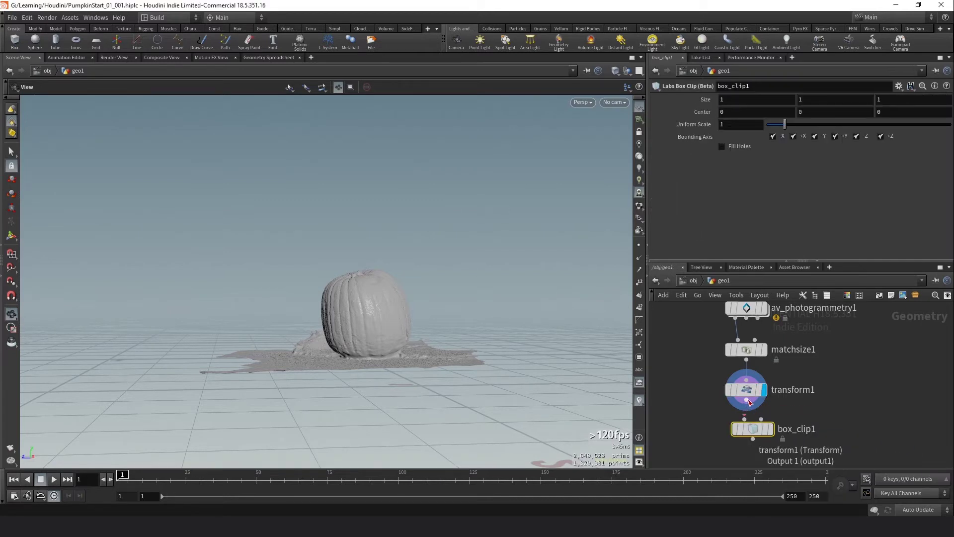
{"action": "mouse_move", "coordinate": [792, 440]}
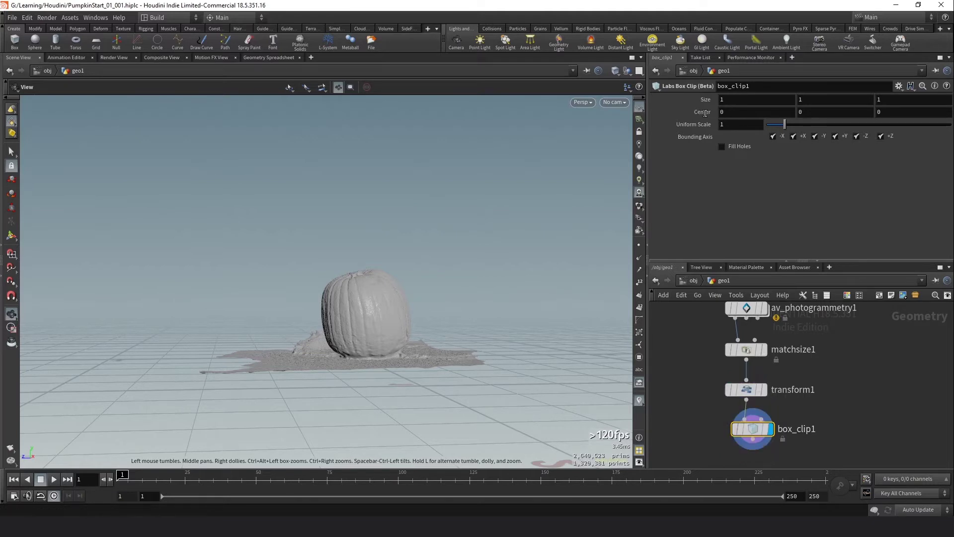
Step: Clip the ground away beneath the pumpkin by setting box_clip1's Y center to 0.52
{"action": "left_click", "coordinate": [804, 113]}
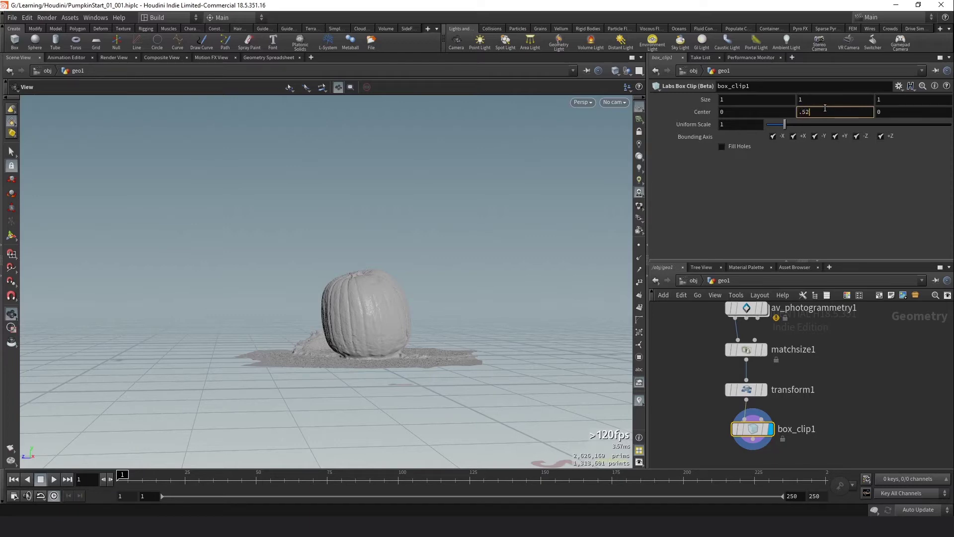
{"action": "key", "text": "Return"}
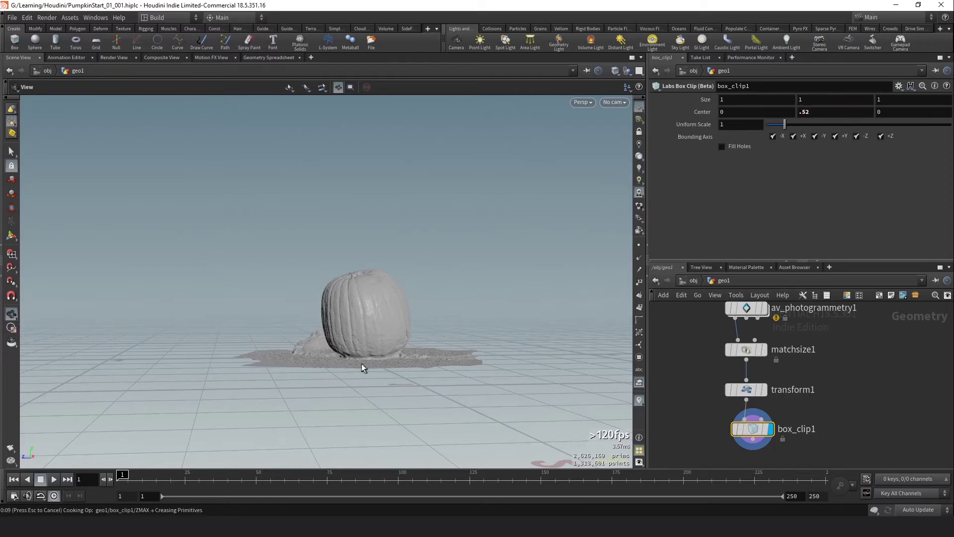
{"action": "left_click_drag", "start_coordinate": [363, 366], "coordinate": [411, 307]}
{"action": "left_click_drag", "start_coordinate": [392, 361], "coordinate": [480, 301]}
{"action": "key", "text": "f"}
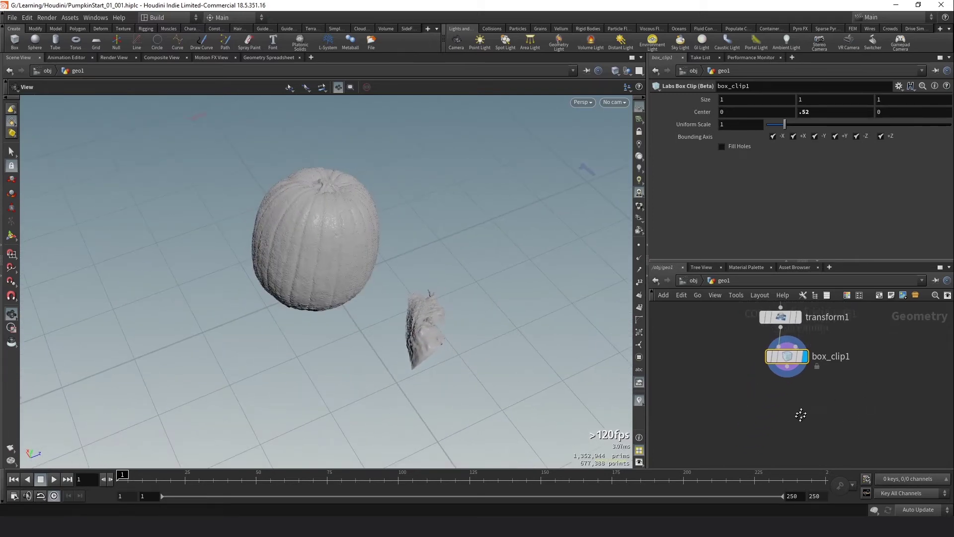
Step: Add a Labs Delete Small Parts (Beta) node below box_clip1, connect it to the clip output and display it
{"action": "key", "text": "Tab"}
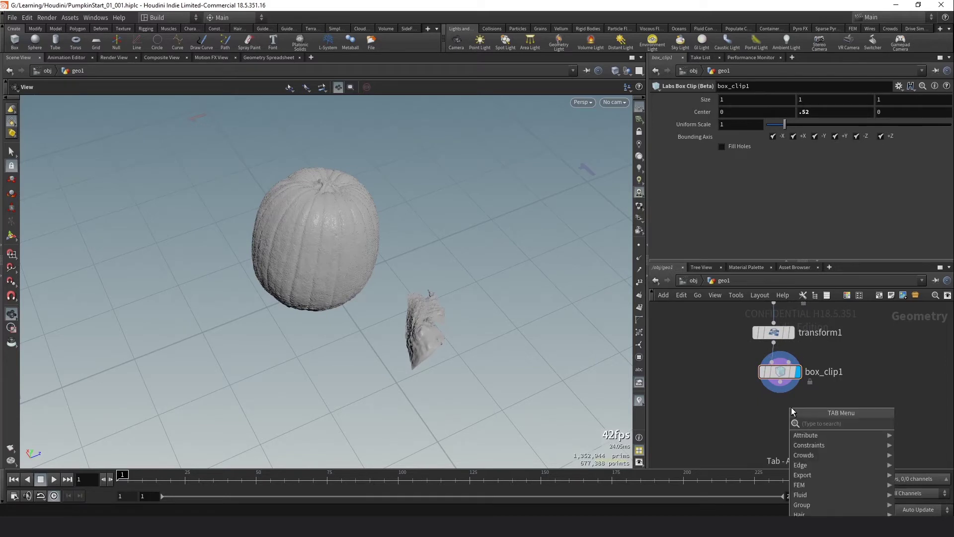
{"action": "type", "text": "delete"}
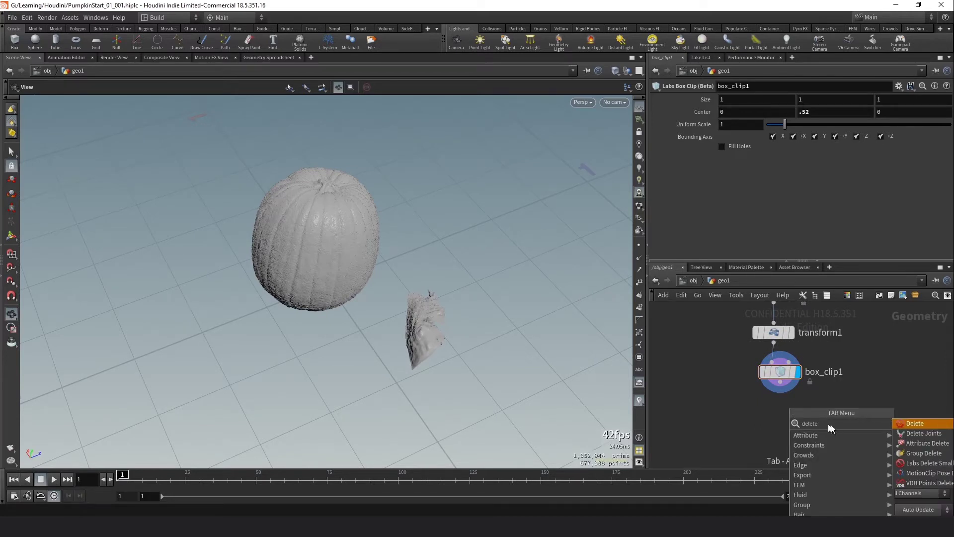
{"action": "left_click", "coordinate": [920, 465]}
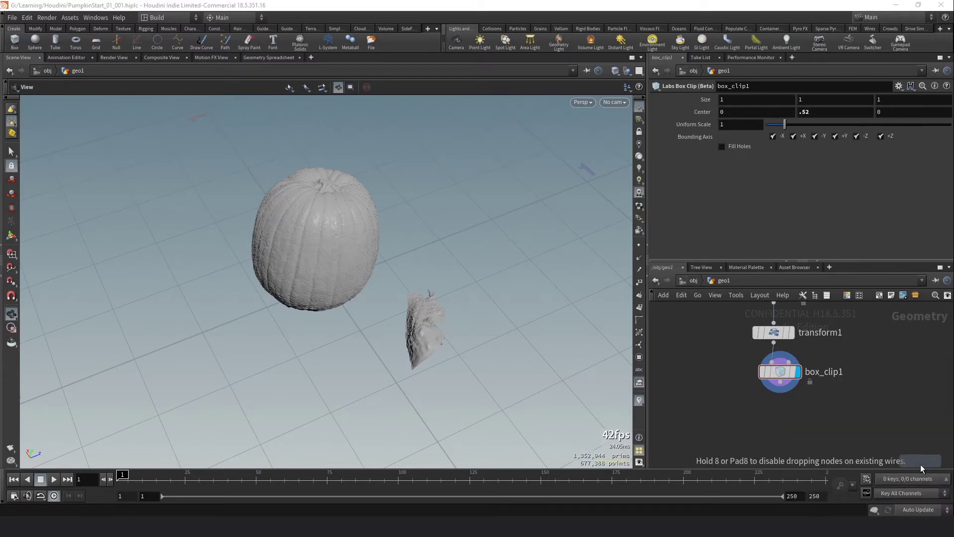
{"action": "left_click", "coordinate": [790, 418]}
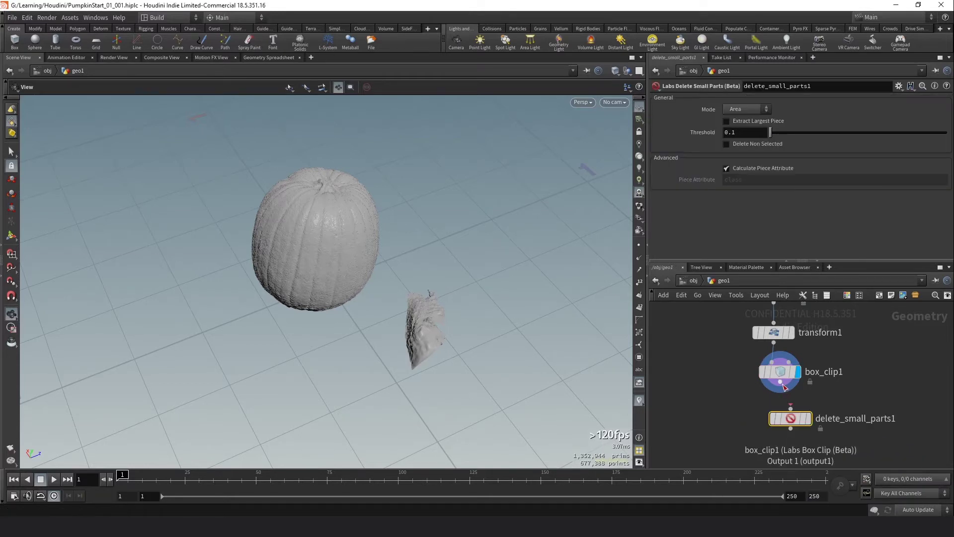
{"action": "left_click_drag", "start_coordinate": [780, 393], "coordinate": [782, 423]}
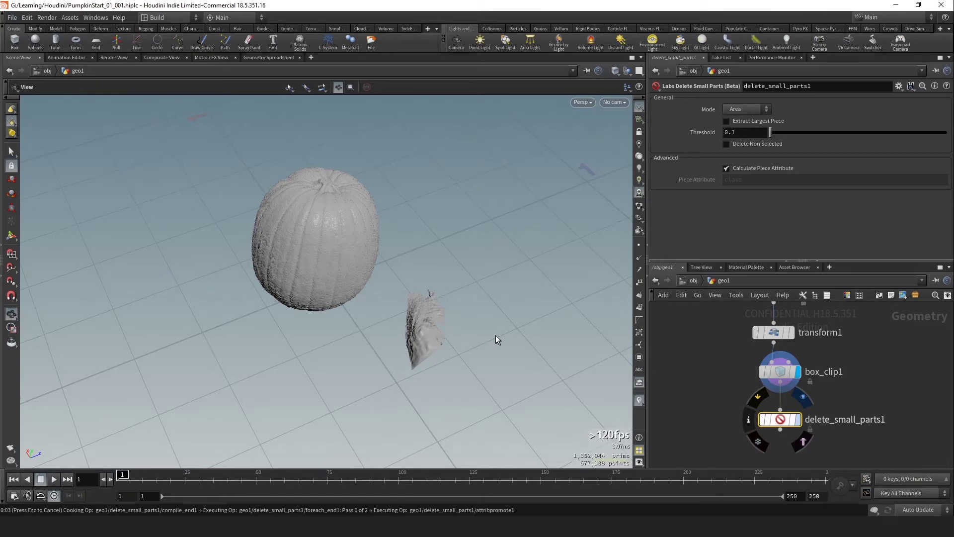
{"action": "left_click_drag", "start_coordinate": [474, 329], "coordinate": [449, 213]}
{"action": "left_click_drag", "start_coordinate": [357, 229], "coordinate": [380, 149]}
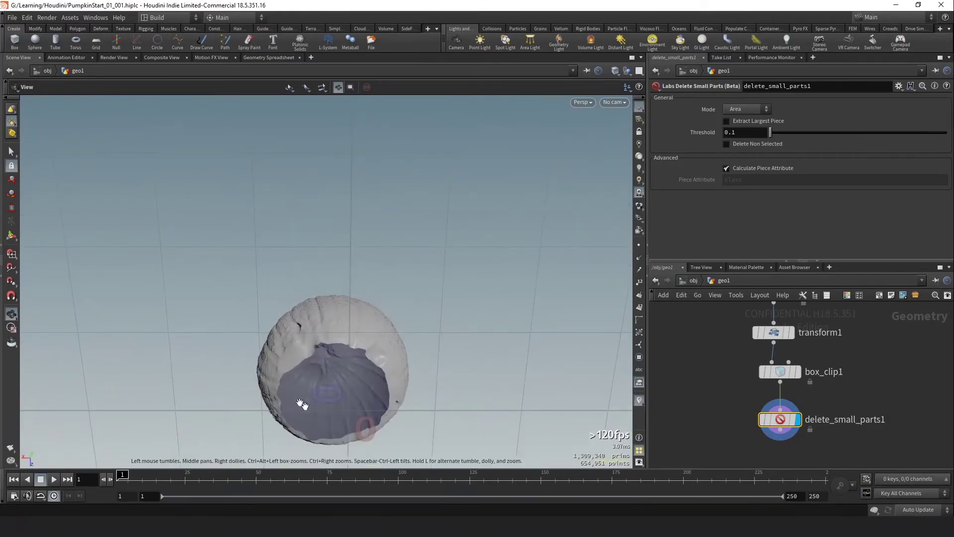
{"action": "left_click_drag", "start_coordinate": [337, 354], "coordinate": [457, 405]}
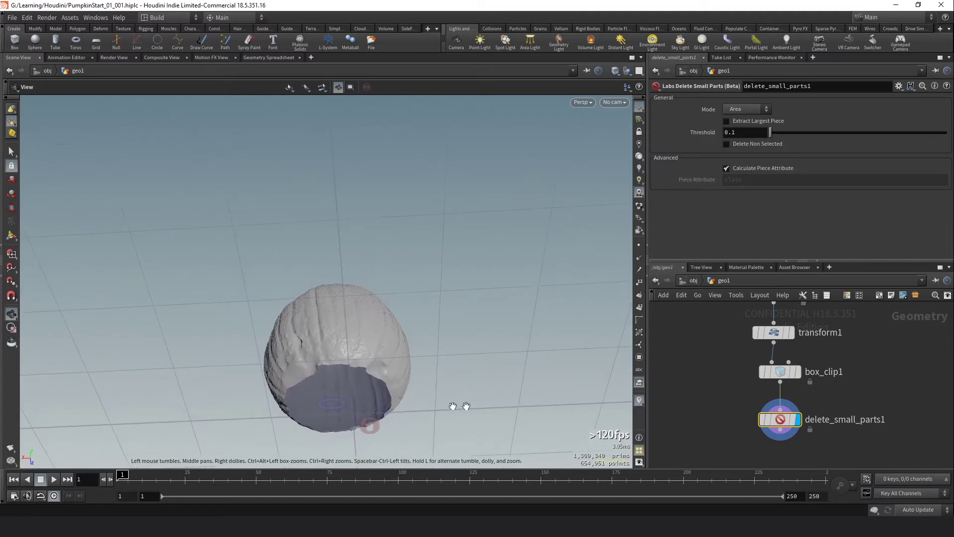
Step: Close the pumpkin's open underside with a PolyFill node connected below delete_small_parts1 and displayed
{"action": "middle_click_drag", "start_coordinate": [816, 448], "coordinate": [788, 407]}
{"action": "key", "text": "Tab"}
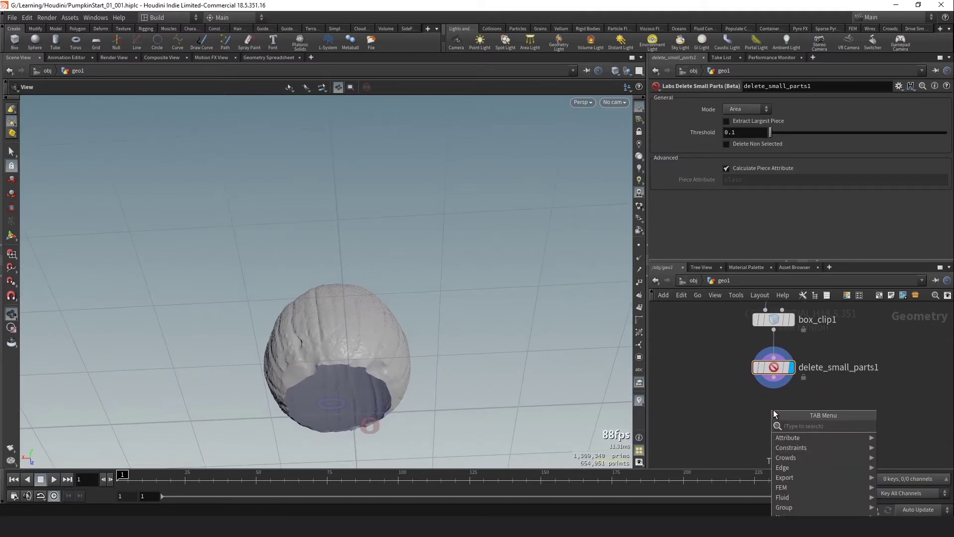
{"action": "type", "text": "polyfill"}
{"action": "key", "text": "Return"}
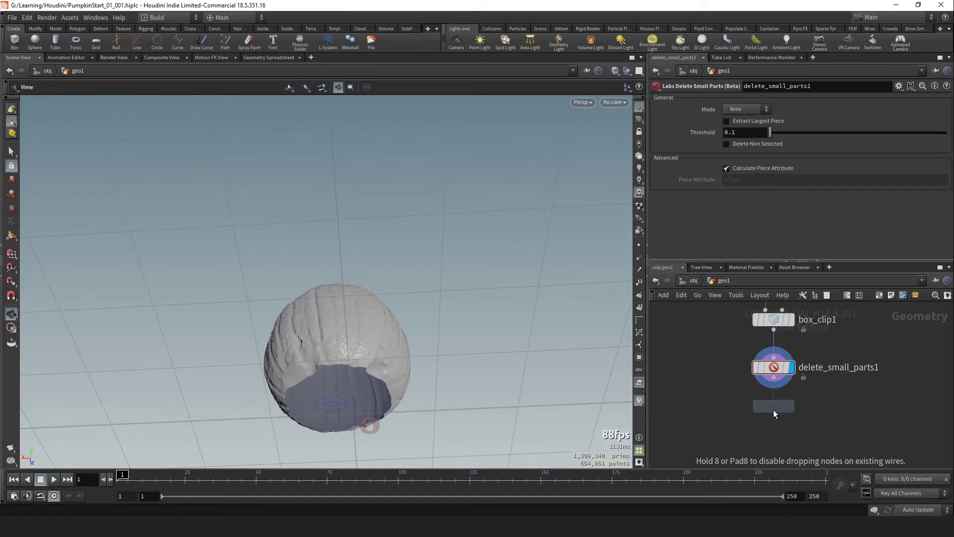
{"action": "left_click", "coordinate": [773, 410]}
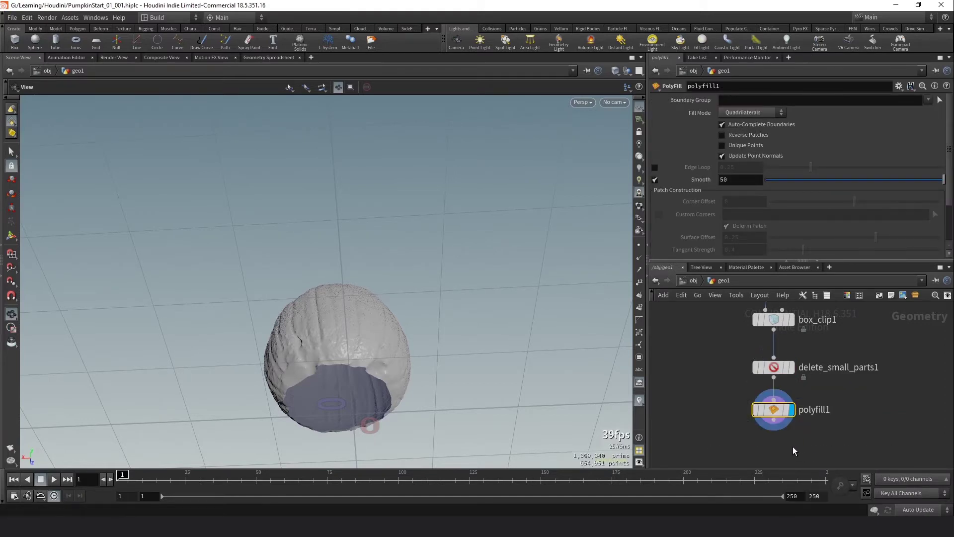
{"action": "left_click_drag", "start_coordinate": [512, 357], "coordinate": [396, 345]}
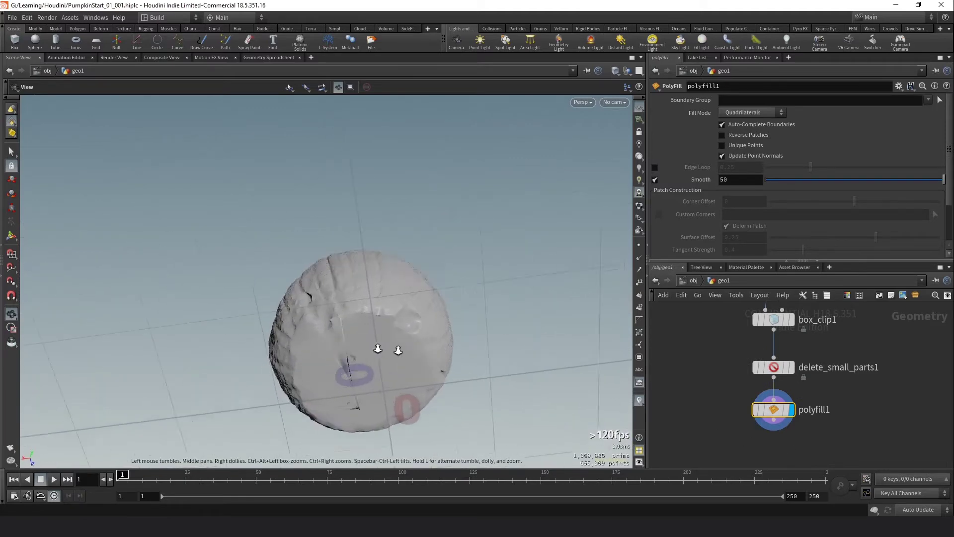
{"action": "right_click_drag", "start_coordinate": [396, 345], "coordinate": [494, 362]}
{"action": "left_click_drag", "start_coordinate": [494, 363], "coordinate": [371, 233]}
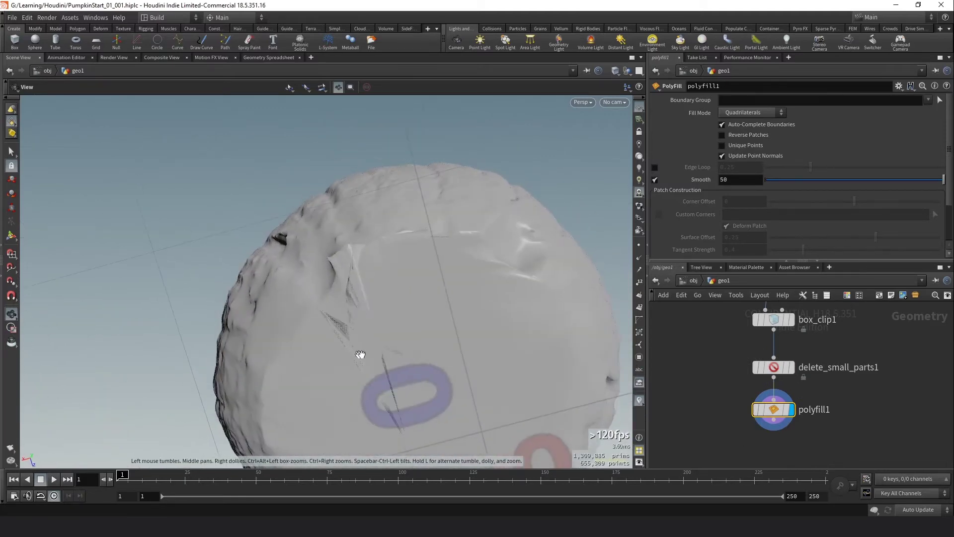
{"action": "left_click_drag", "start_coordinate": [361, 354], "coordinate": [397, 328]}
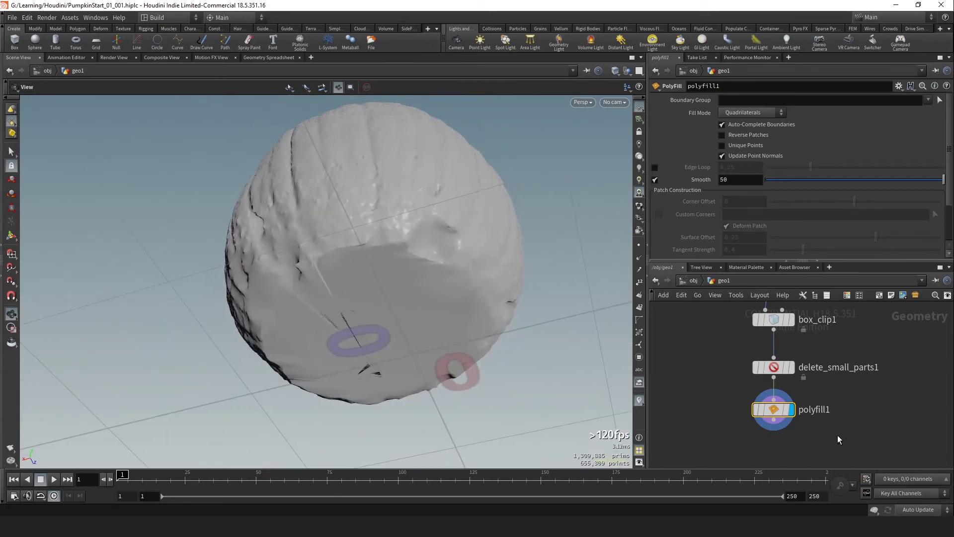
Step: Add a VDB from Polygons node below polyfill1, connect it to the PolyFill output and display it
{"action": "middle_click_drag", "start_coordinate": [838, 439], "coordinate": [833, 382]}
{"action": "key", "text": "Tab"}
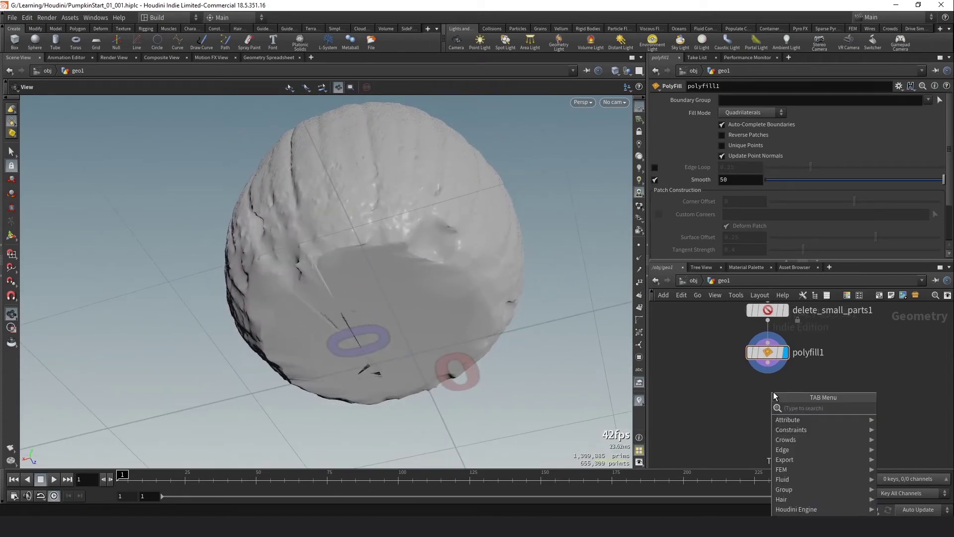
{"action": "type", "text": "vdb"}
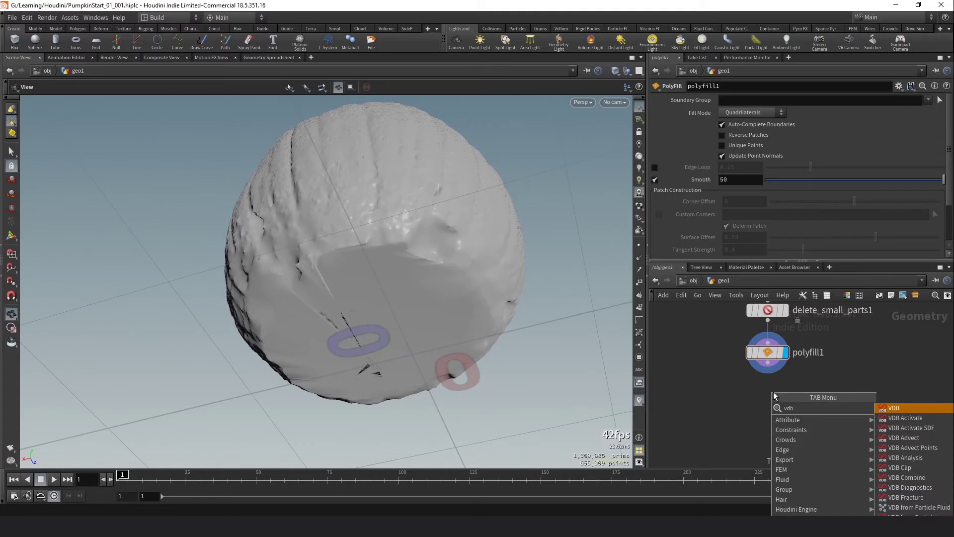
{"action": "type", "text": " from"}
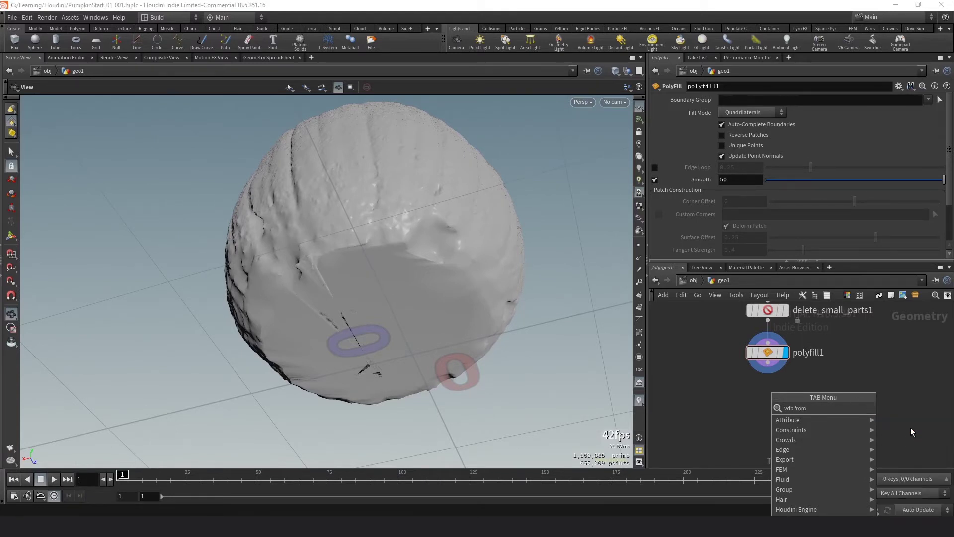
{"action": "left_click", "coordinate": [911, 428]}
{"action": "left_click", "coordinate": [767, 399]}
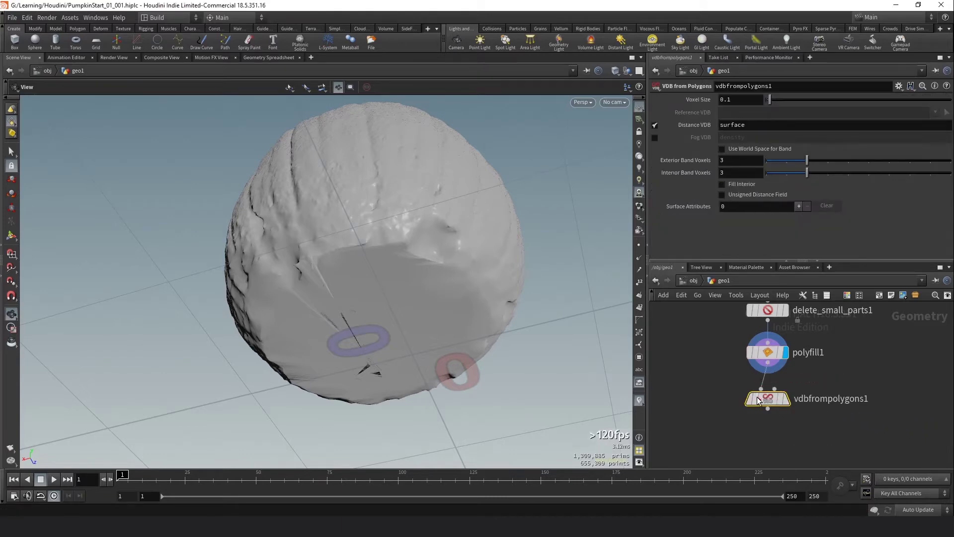
{"action": "left_click", "coordinate": [787, 404]}
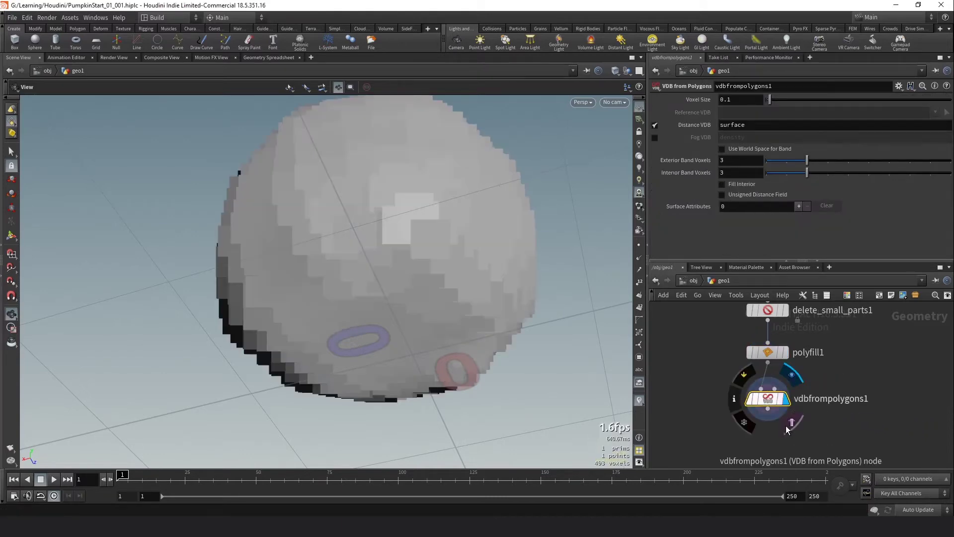
{"action": "left_click_drag", "start_coordinate": [430, 213], "coordinate": [448, 318]}
Step: Try voxel sizes of 0.01 and 0.005 in vdbfrompolygons1 to compare the pumpkin's surface detail
{"action": "left_click", "coordinate": [707, 102]}
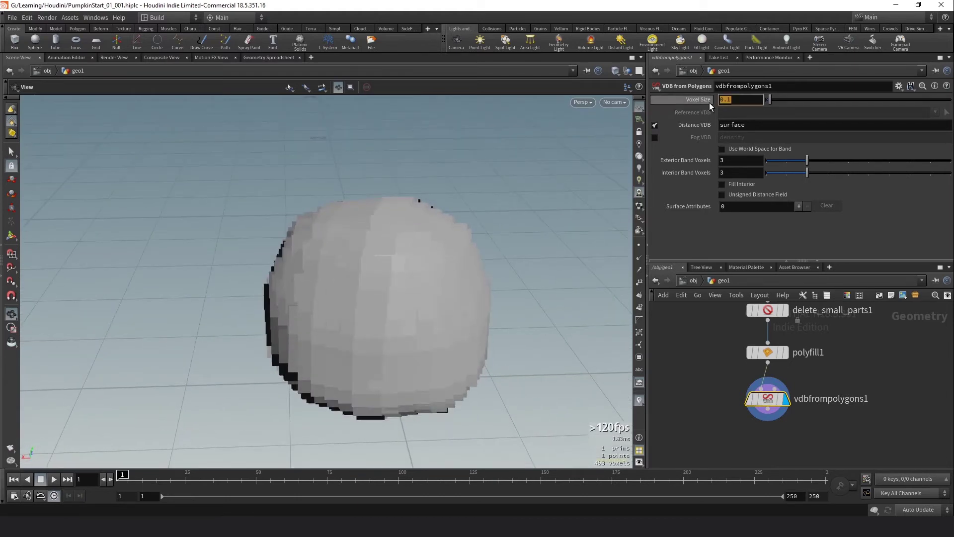
{"action": "type", "text": ".01"}
{"action": "key", "text": "Return"}
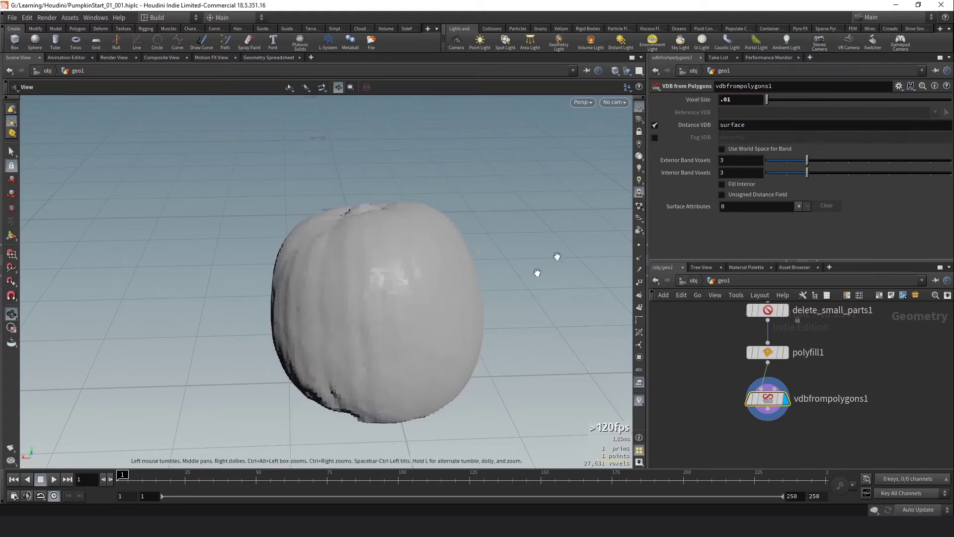
{"action": "left_click_drag", "start_coordinate": [497, 303], "coordinate": [473, 268]}
{"action": "left_click", "coordinate": [734, 100]}
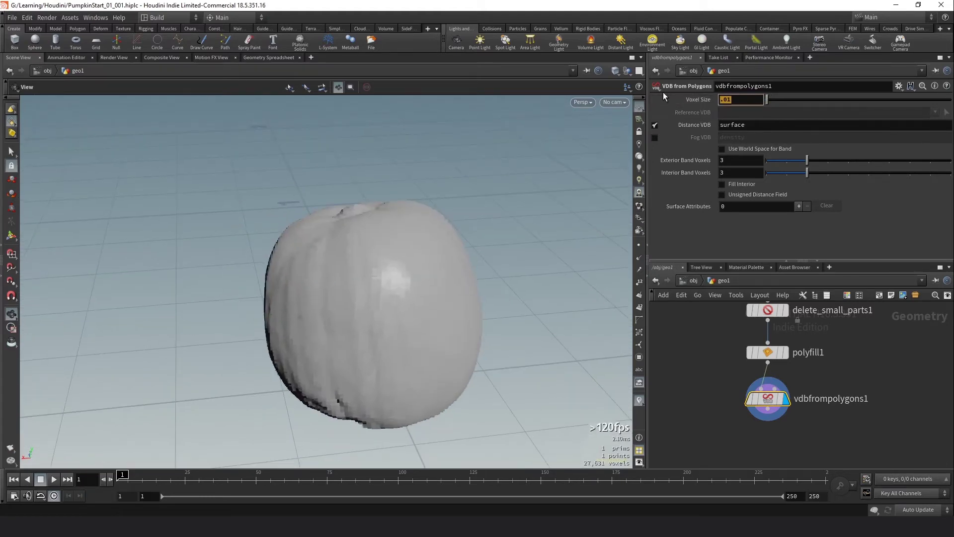
{"action": "type", "text": ".005"}
{"action": "key", "text": "Return"}
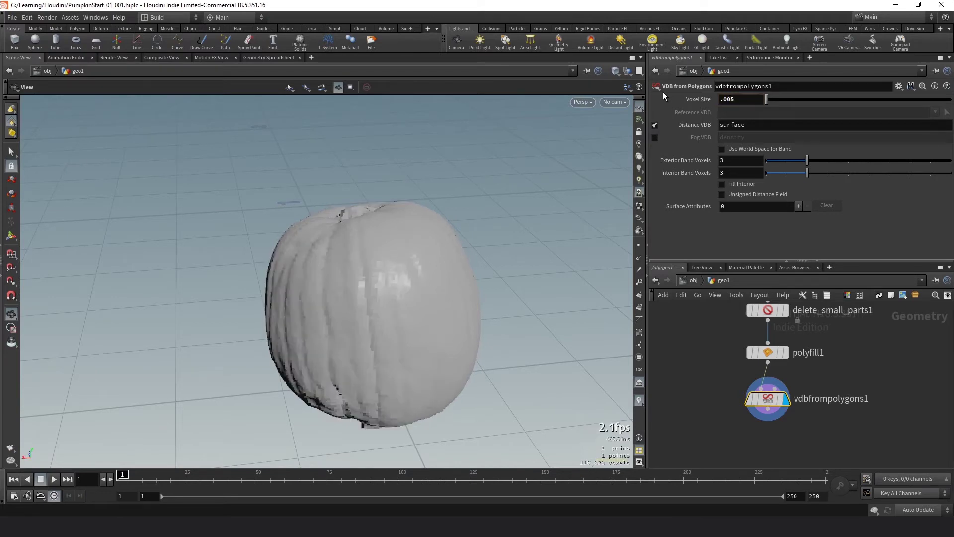
{"action": "mouse_move", "coordinate": [467, 217]}
{"action": "left_mouse_down"}
{"action": "mouse_move", "coordinate": [474, 250]}
{"action": "mouse_move", "coordinate": [476, 226]}
{"action": "left_mouse_up"}
Step: Set the voxel size of vdbfrompolygons1 to 0.001 to capture fine pumpkin detail
{"action": "left_click", "coordinate": [747, 101]}
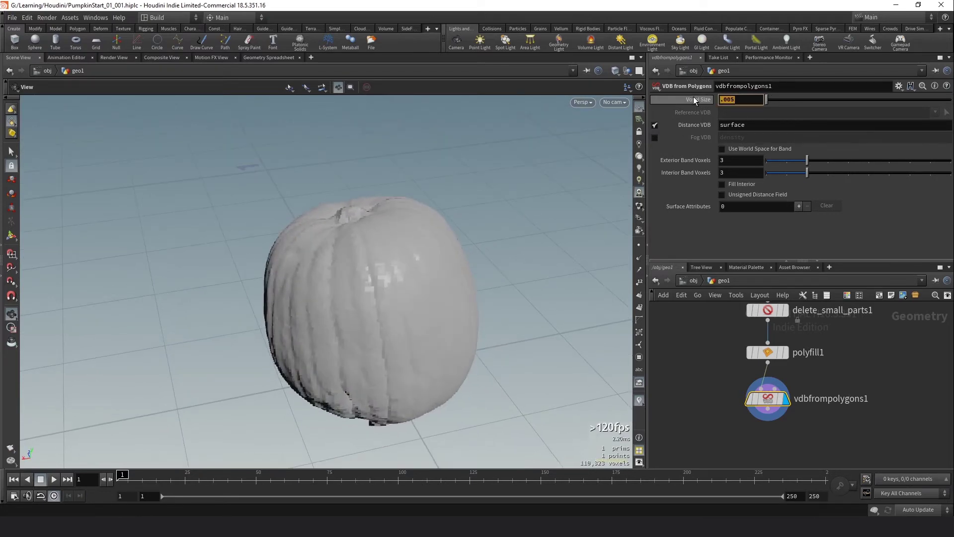
{"action": "type", "text": ".00"}
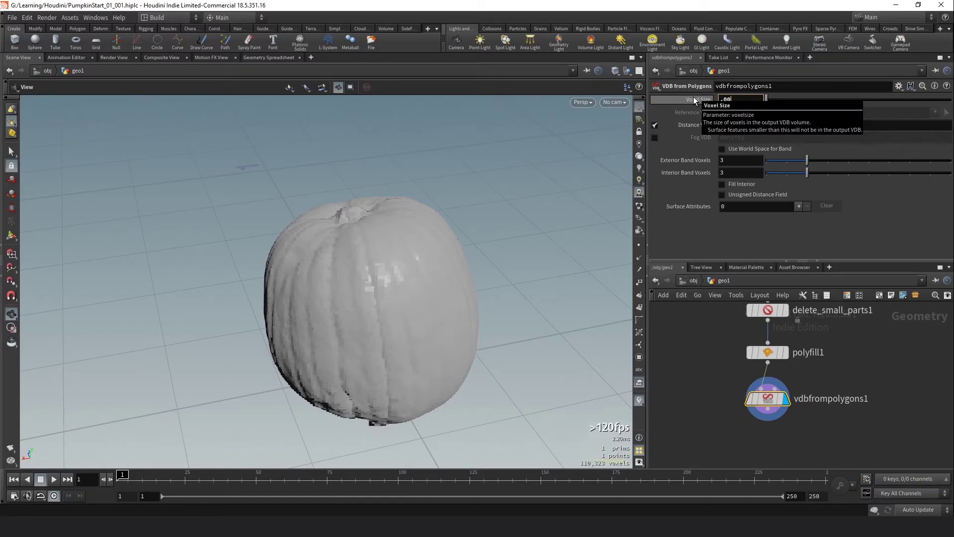
{"action": "type", "text": "1"}
{"action": "key", "text": "Return"}
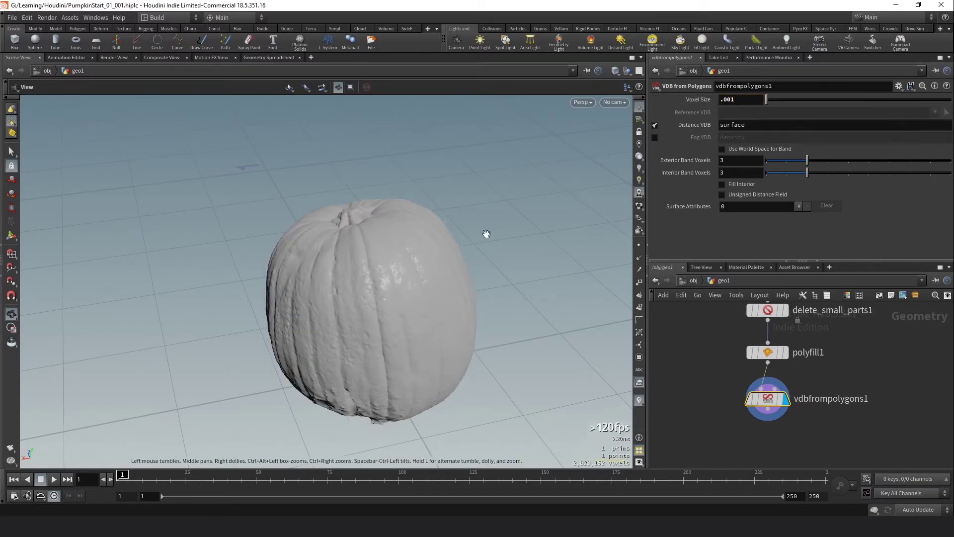
{"action": "left_click_drag", "start_coordinate": [486, 234], "coordinate": [452, 328]}
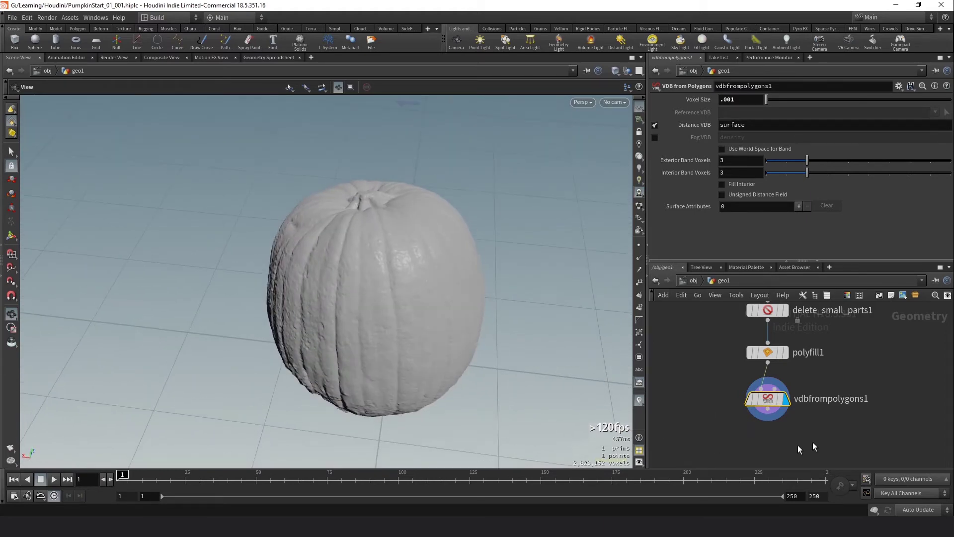
Step: Add a Convert VDB node below vdbfrompolygons1, connect its first input to the VDB output and display it
{"action": "middle_click_drag", "start_coordinate": [817, 440], "coordinate": [820, 394]}
{"action": "key", "text": "Tab"}
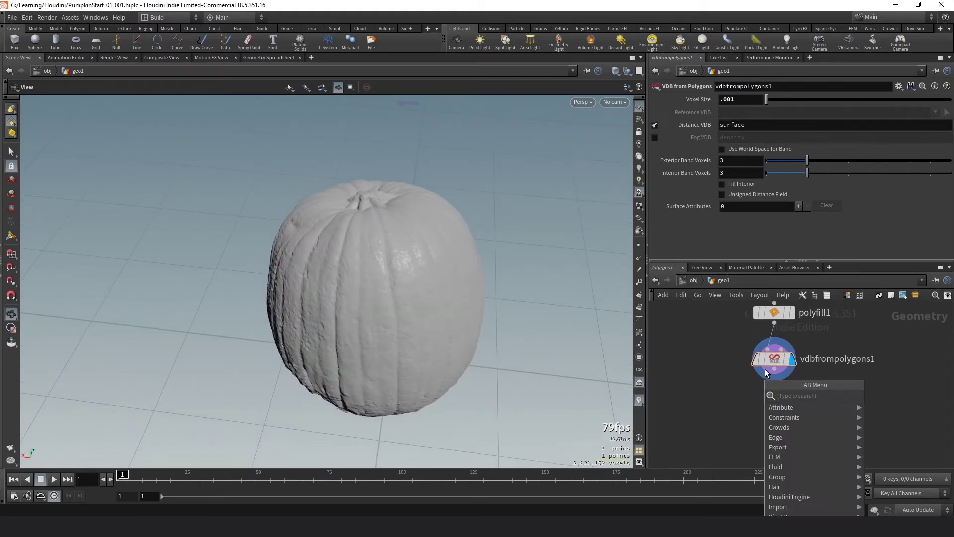
{"action": "type", "text": "vdb con"}
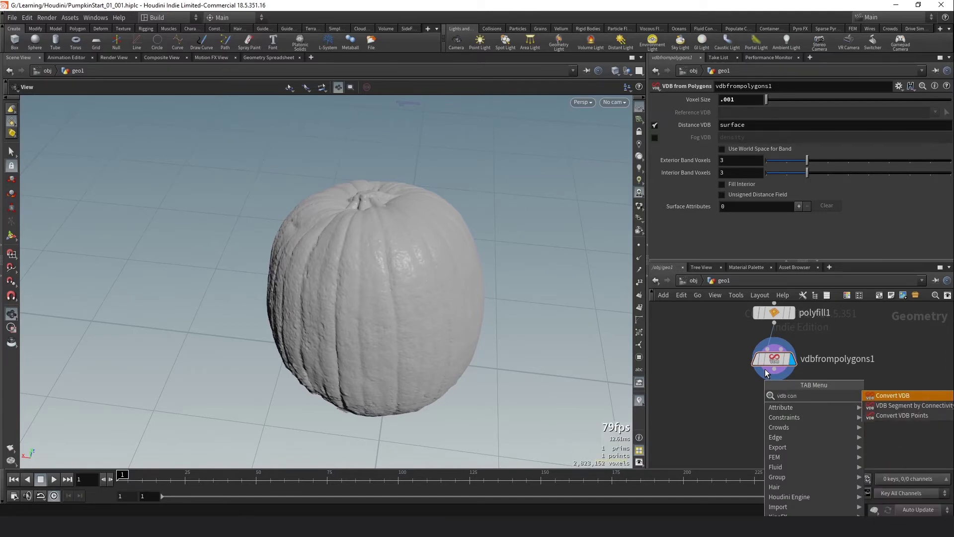
{"action": "left_click", "coordinate": [893, 395]}
{"action": "left_click", "coordinate": [774, 408]}
{"action": "left_click_drag", "start_coordinate": [774, 370], "coordinate": [765, 398]}
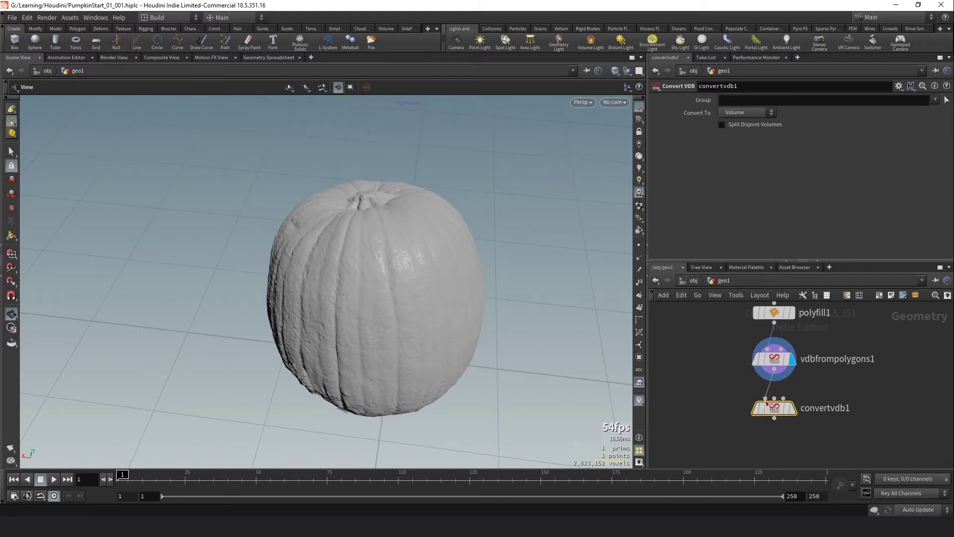
{"action": "mouse_move", "coordinate": [795, 415]}
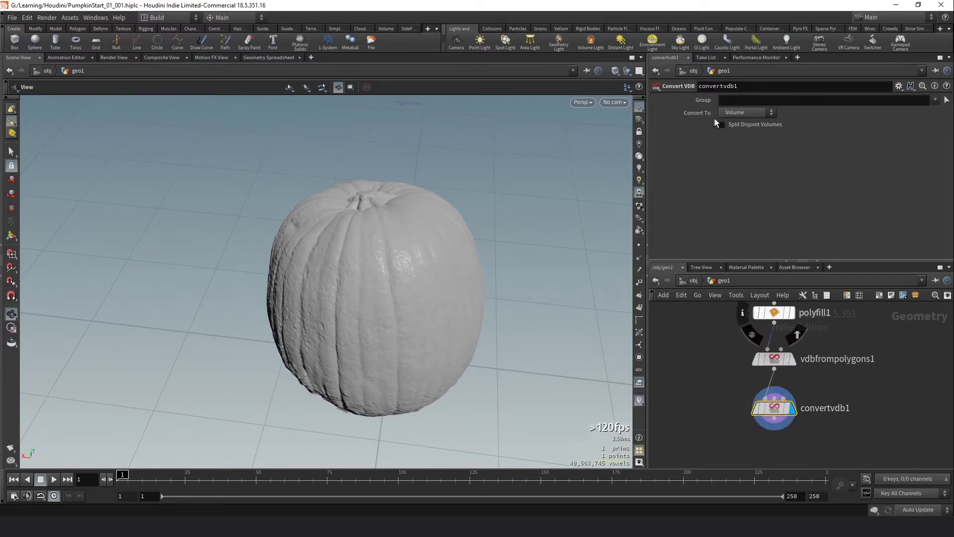
Step: Set convertvdb1 to convert the pumpkin volume to Polygons
{"action": "left_click", "coordinate": [740, 113]}
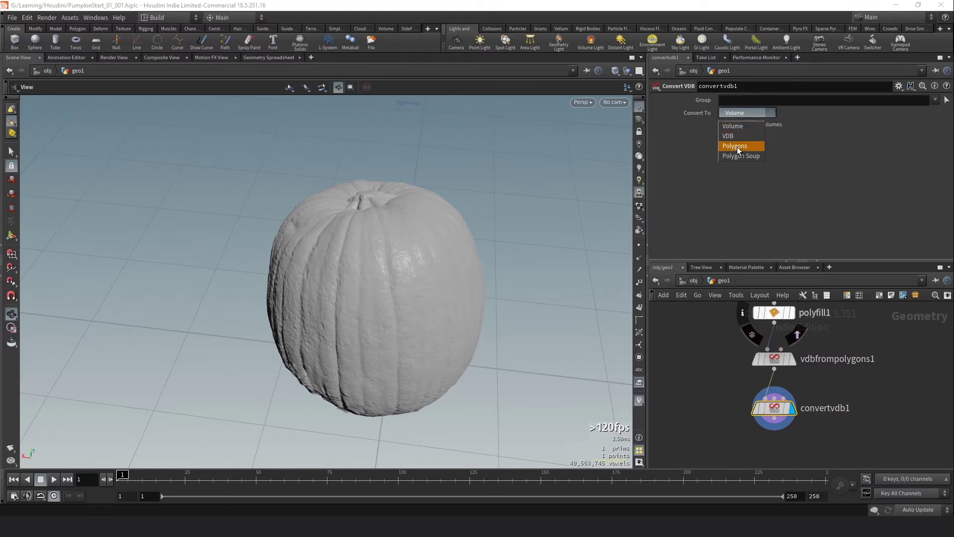
{"action": "left_click", "coordinate": [738, 146]}
{"action": "left_click_drag", "start_coordinate": [408, 229], "coordinate": [468, 219]}
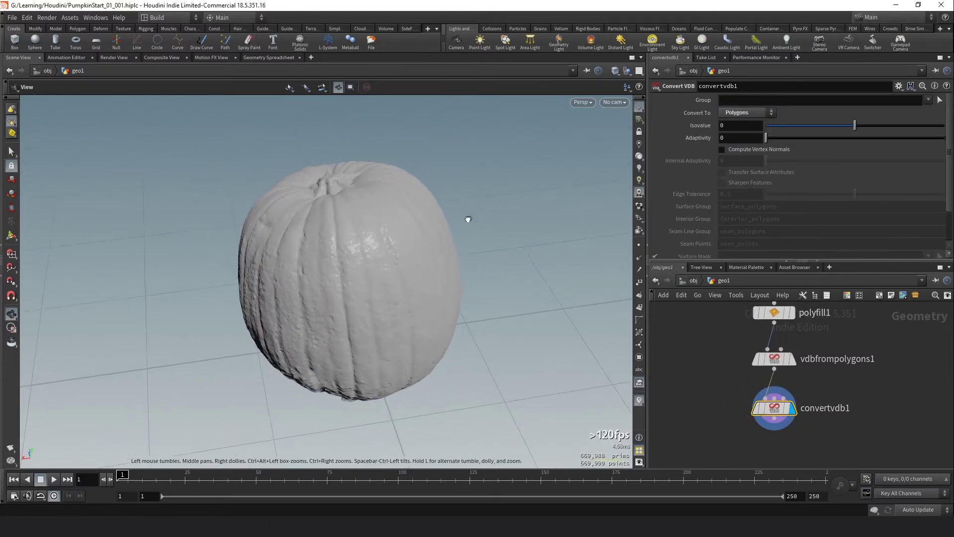
Step: Inspect the converted pumpkin's polygon density up close with the wireframe shown over the shaded surface
{"action": "left_click_drag", "start_coordinate": [404, 258], "coordinate": [288, 217]}
{"action": "mouse_move", "coordinate": [341, 218]}
{"action": "right_mouse_down"}
{"action": "mouse_move", "coordinate": [525, 256]}
{"action": "mouse_move", "coordinate": [550, 247]}
{"action": "right_mouse_up"}
{"action": "key", "text": "shift+w"}
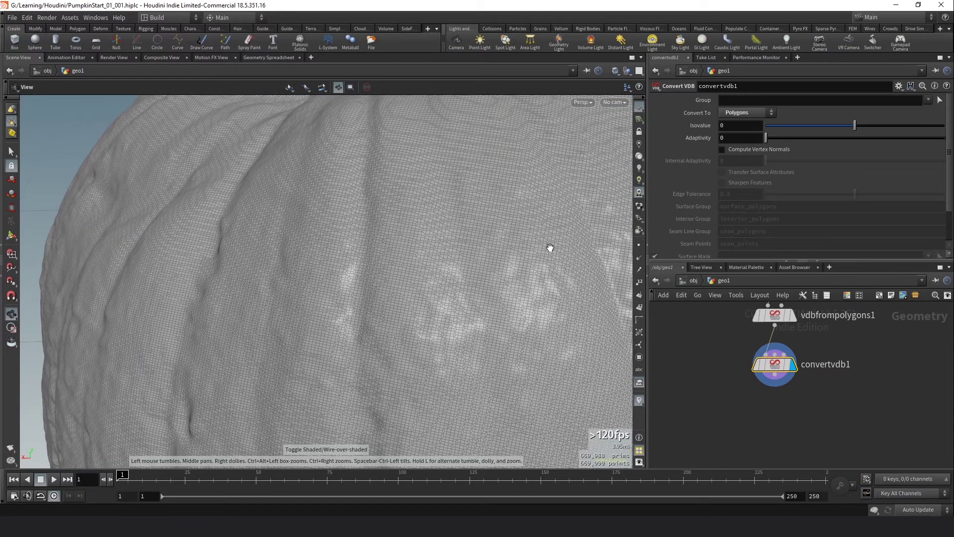
{"action": "key", "text": "shift+w"}
{"action": "mouse_move", "coordinate": [550, 247]}
{"action": "right_mouse_down"}
{"action": "mouse_move", "coordinate": [324, 222]}
{"action": "mouse_move", "coordinate": [330, 216]}
{"action": "right_mouse_up"}
{"action": "middle_click_drag", "start_coordinate": [330, 215], "coordinate": [362, 211]}
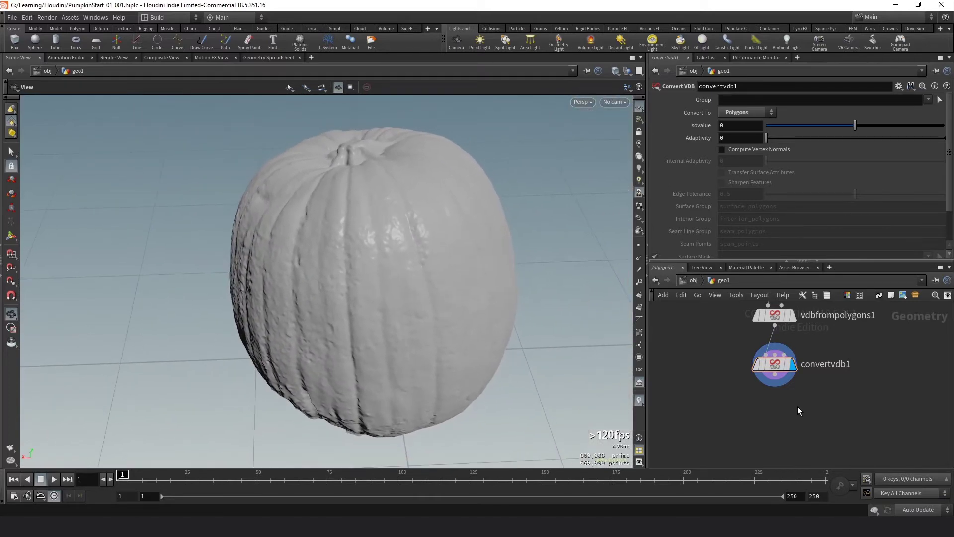
Step: Add a PolyReduce node below convertvdb1 and connect its first input to the convertvdb1 output
{"action": "key", "text": "Tab"}
{"action": "type", "text": "po"}
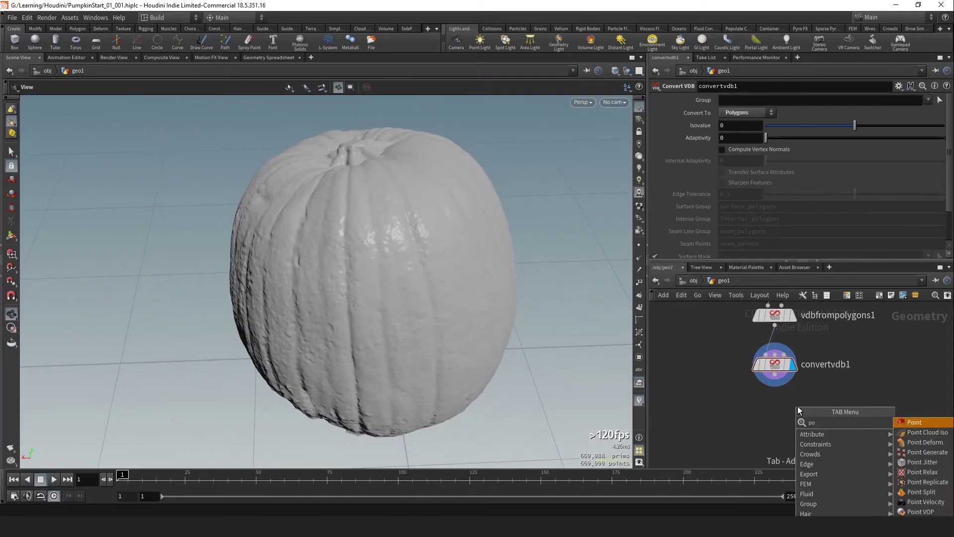
{"action": "type", "text": "lyreduce"}
{"action": "key", "text": "Return"}
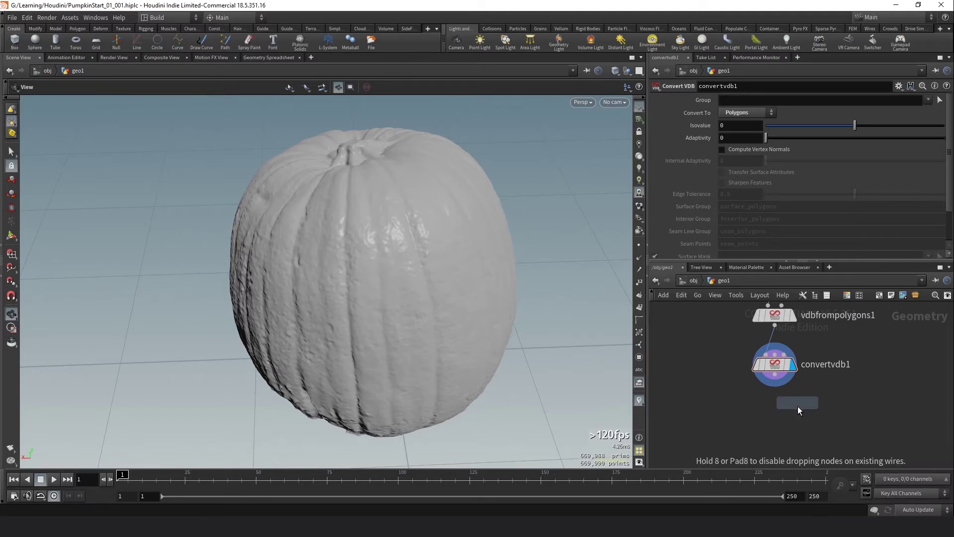
{"action": "left_click", "coordinate": [790, 410]}
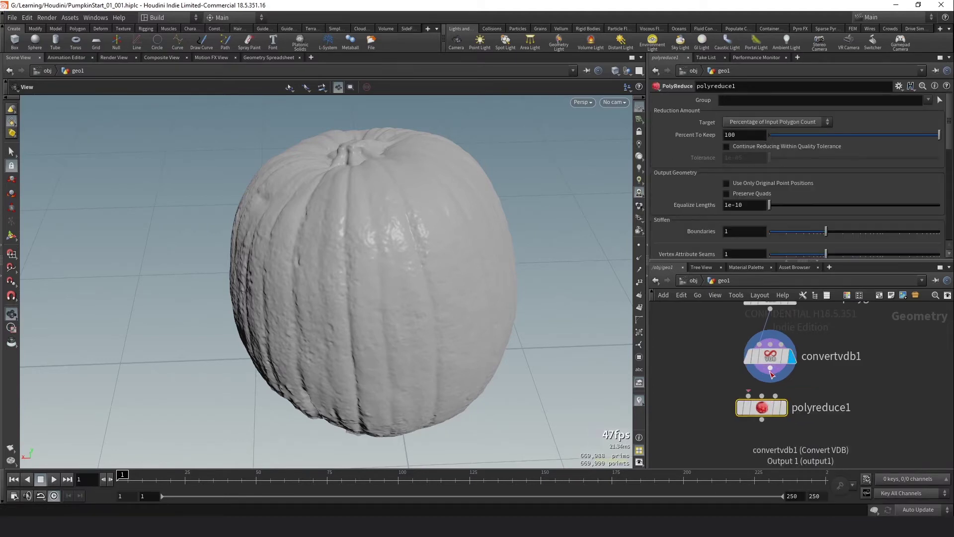
{"action": "mouse_move", "coordinate": [771, 369]}
{"action": "left_mouse_down"}
{"action": "mouse_move", "coordinate": [743, 396]}
{"action": "mouse_move", "coordinate": [773, 426]}
{"action": "left_mouse_up"}
{"action": "left_click", "coordinate": [748, 396]}
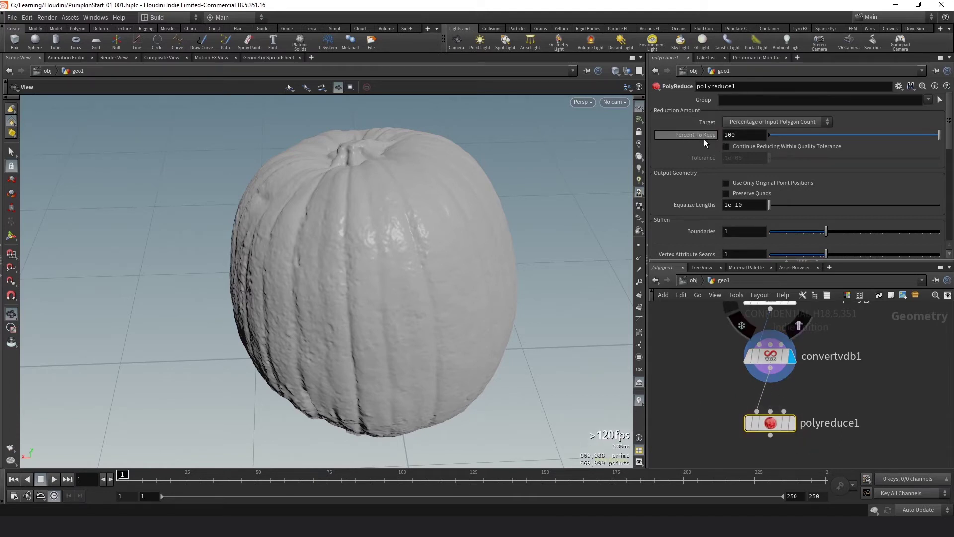
Step: Set polyreduce1 to keep 20 percent of the polygons, display it and inspect the reduced pumpkin
{"action": "double_click", "coordinate": [730, 135]}
{"action": "type", "text": "20"}
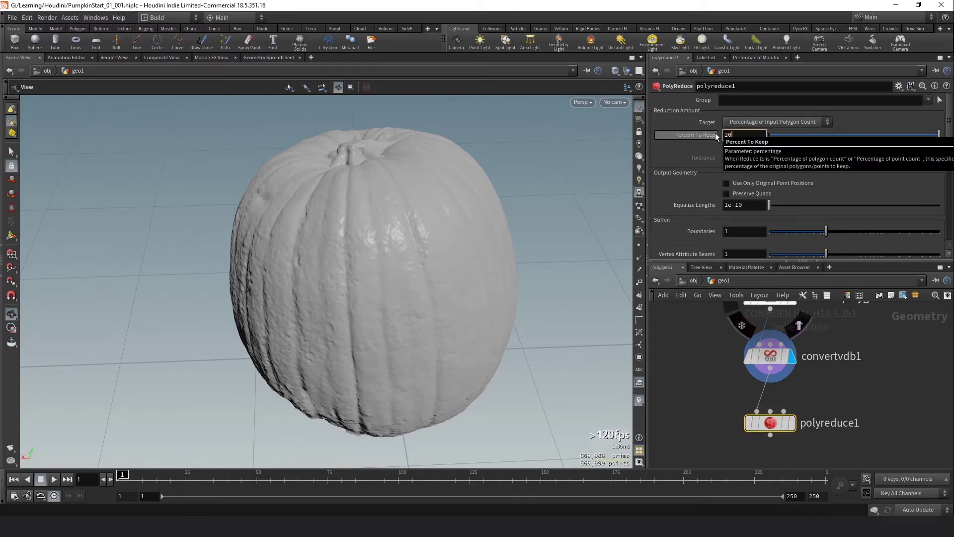
{"action": "key", "text": "Return"}
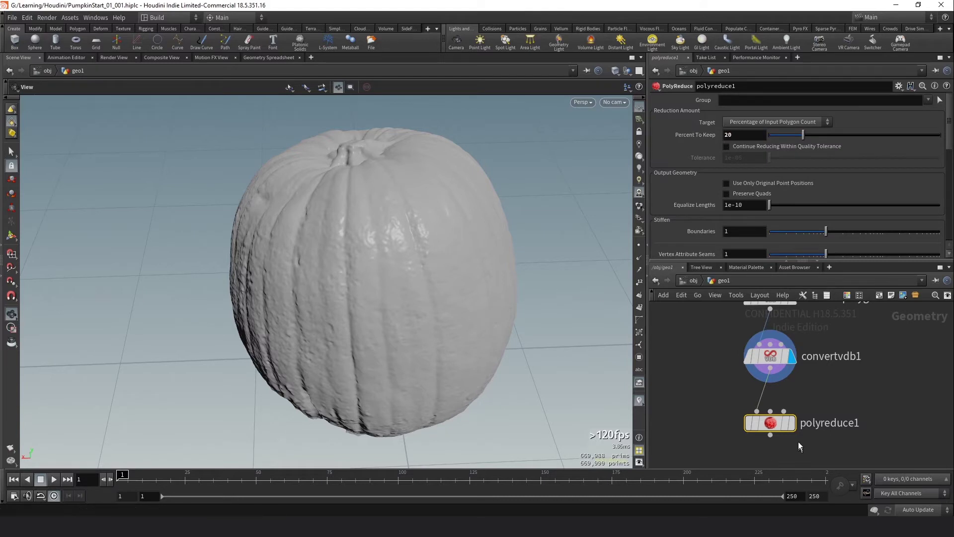
{"action": "mouse_move", "coordinate": [794, 427]}
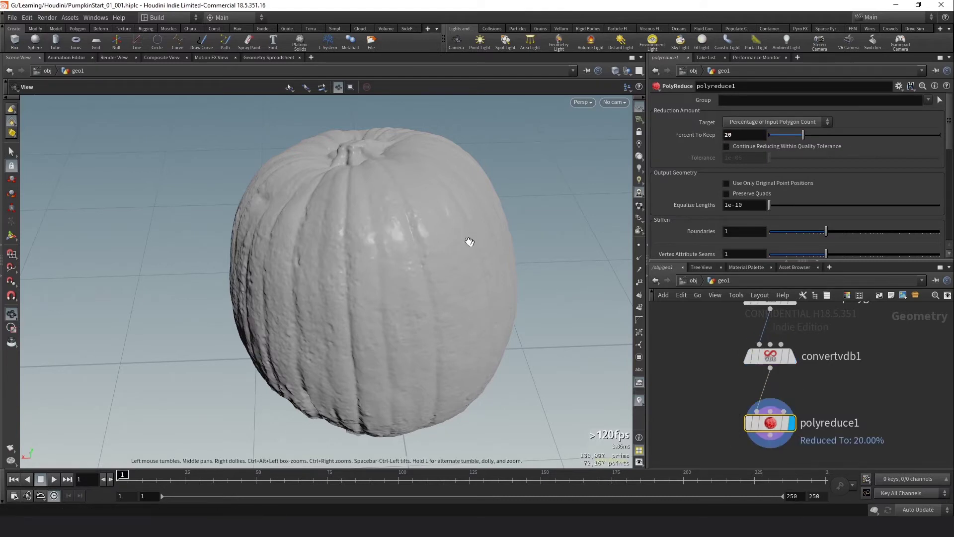
{"action": "left_click_drag", "start_coordinate": [529, 300], "coordinate": [442, 271]}
{"action": "scroll", "coordinate": [735, 406], "scroll_direction": "down", "scroll_amount": 3}
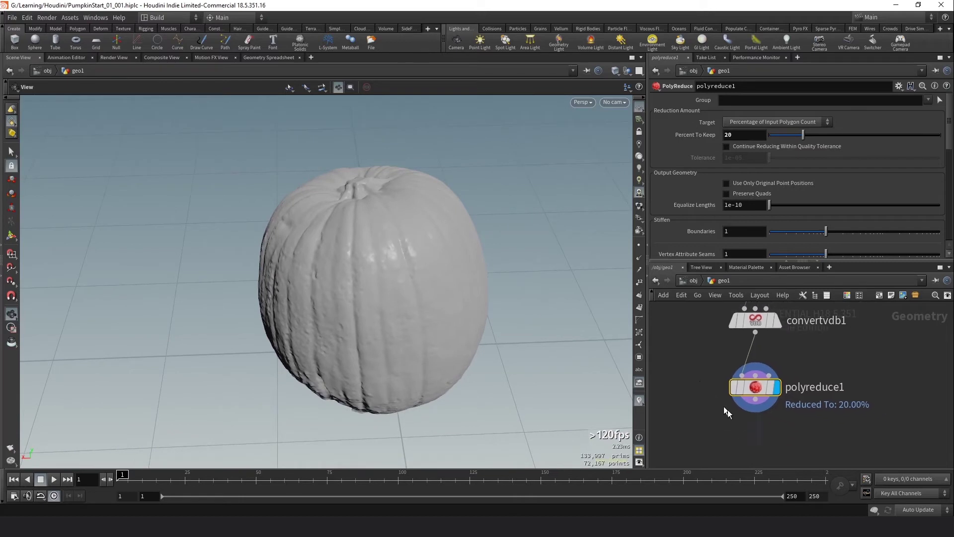
{"action": "middle_click_drag", "start_coordinate": [750, 414], "coordinate": [752, 401]}
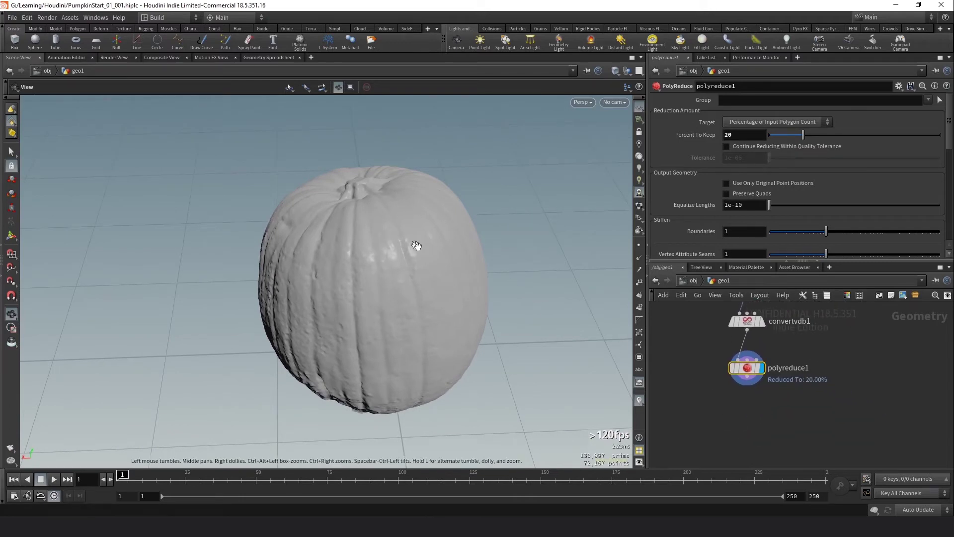
{"action": "left_click_drag", "start_coordinate": [415, 245], "coordinate": [550, 348]}
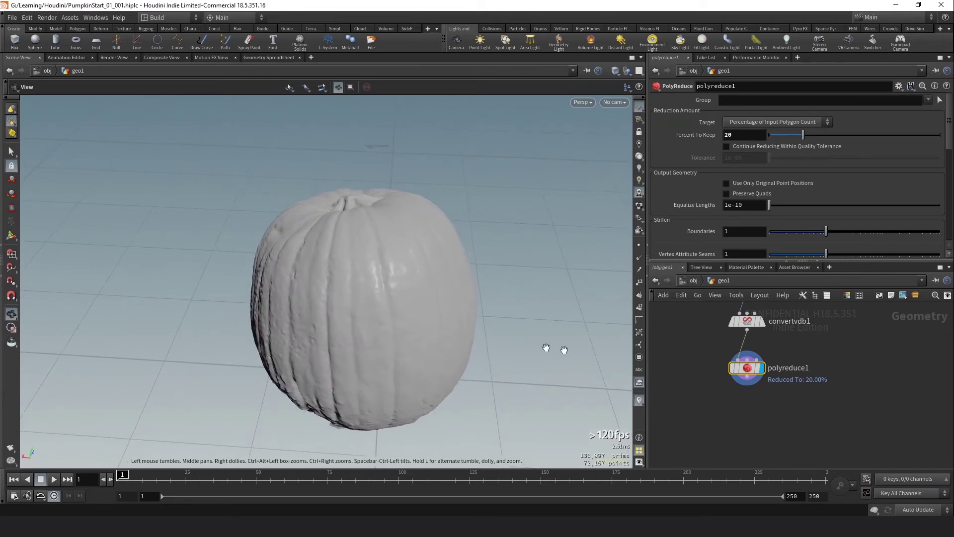
Step: Branch a Transform node off the polyreduce1 output and place it to the side below polyreduce1
{"action": "mouse_move", "coordinate": [752, 366]}
{"action": "middle_click_drag", "start_coordinate": [754, 369], "coordinate": [749, 364]}
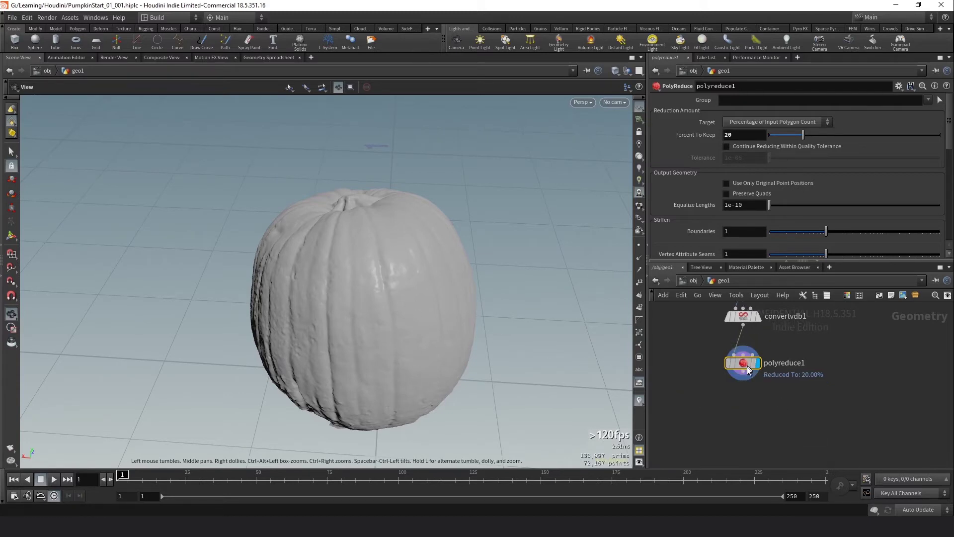
{"action": "middle_click_drag", "start_coordinate": [765, 403], "coordinate": [765, 377]}
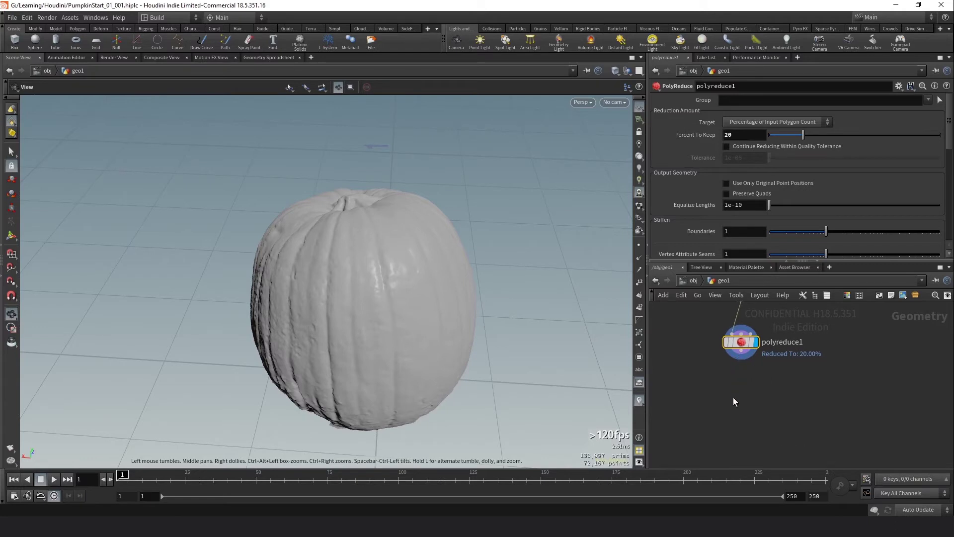
{"action": "left_click_drag", "start_coordinate": [742, 356], "coordinate": [787, 380]}
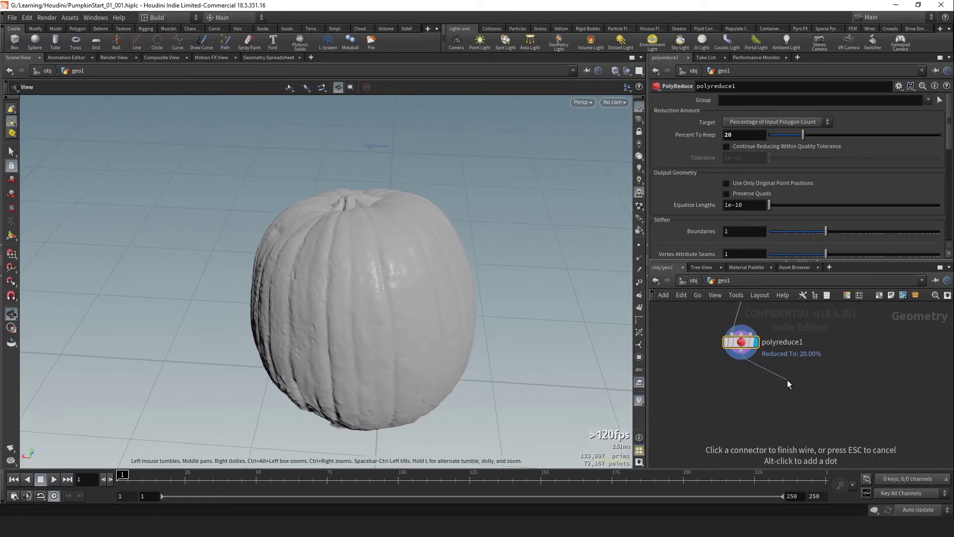
{"action": "key", "text": "Tab"}
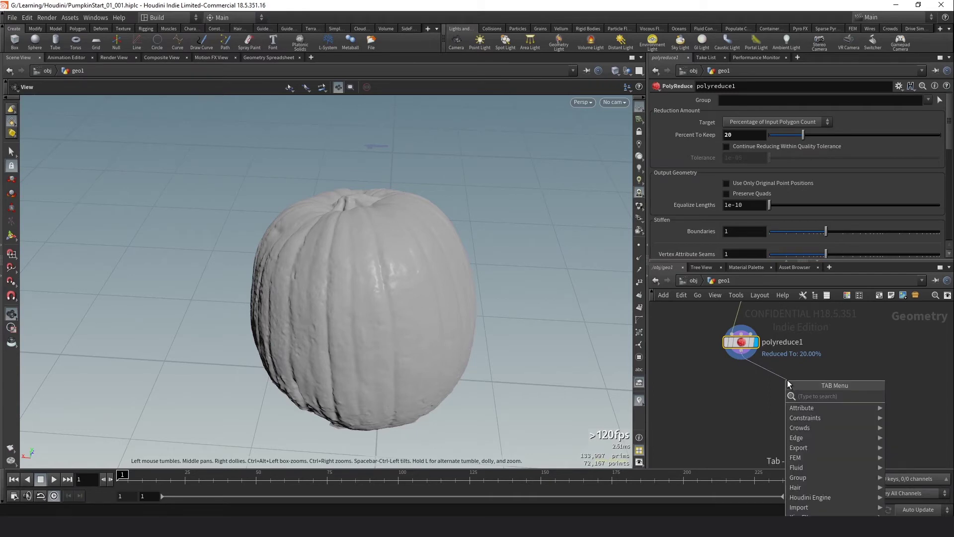
{"action": "type", "text": "transfo"}
{"action": "key", "text": "Return"}
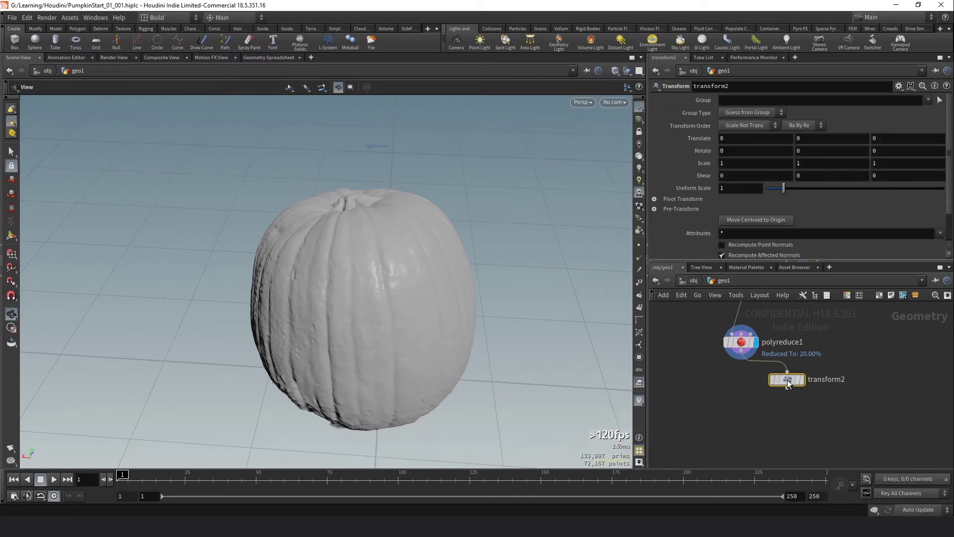
{"action": "left_click_drag", "start_coordinate": [787, 380], "coordinate": [807, 394]}
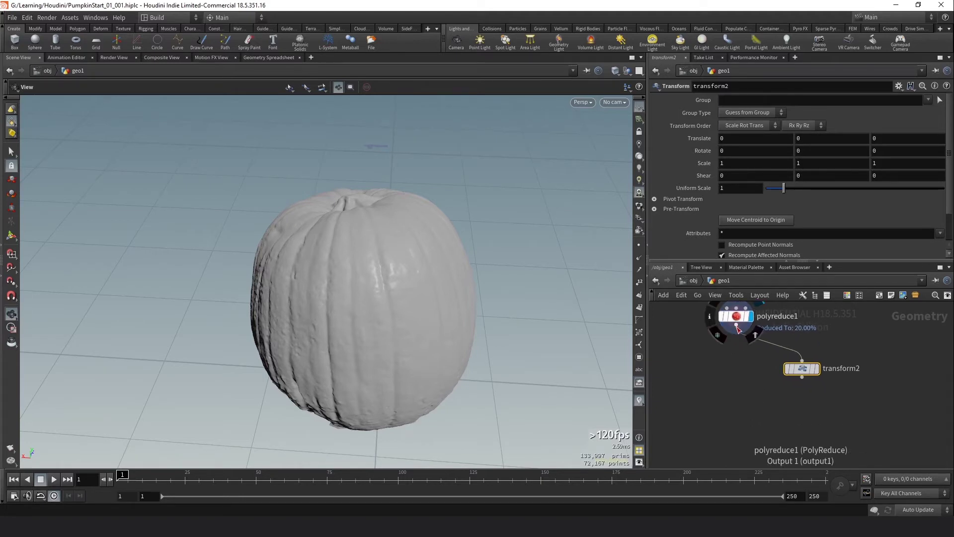
Step: Add a Boolean node fed by polyreduce1 into its first input and place it below both nodes
{"action": "left_click_drag", "start_coordinate": [736, 327], "coordinate": [729, 383]}
{"action": "key", "text": "Tab"}
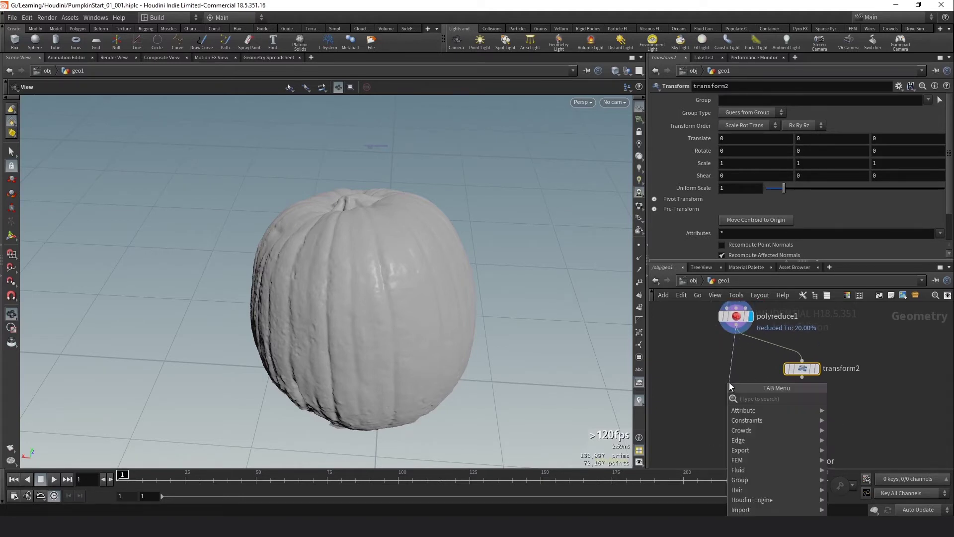
{"action": "type", "text": "boolean"}
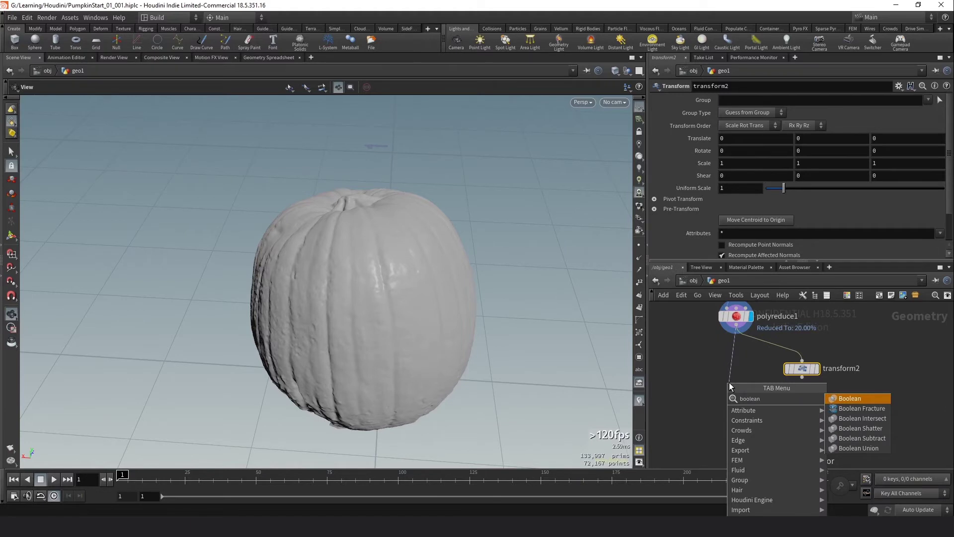
{"action": "key", "text": "Return"}
{"action": "left_click_drag", "start_coordinate": [729, 383], "coordinate": [736, 415]}
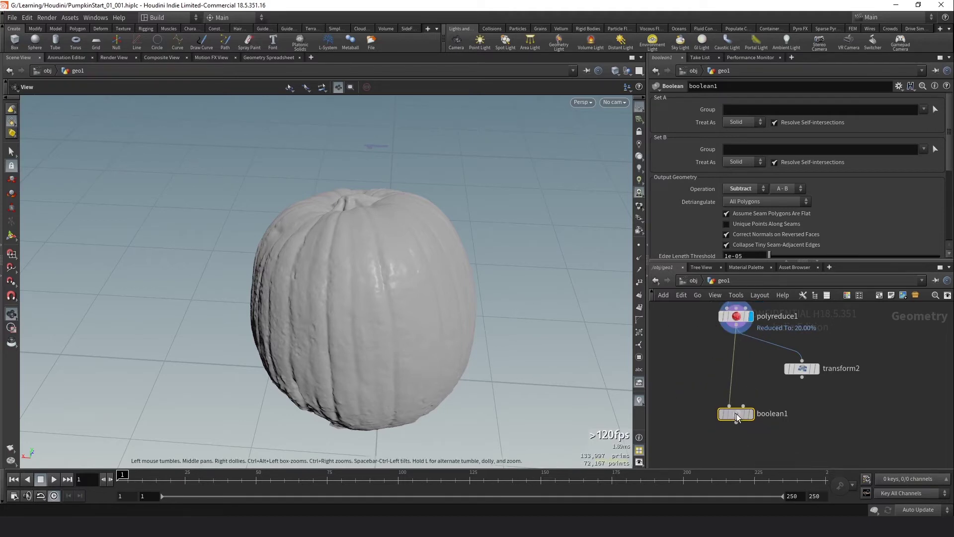
{"action": "left_click_drag", "start_coordinate": [737, 413], "coordinate": [745, 431]}
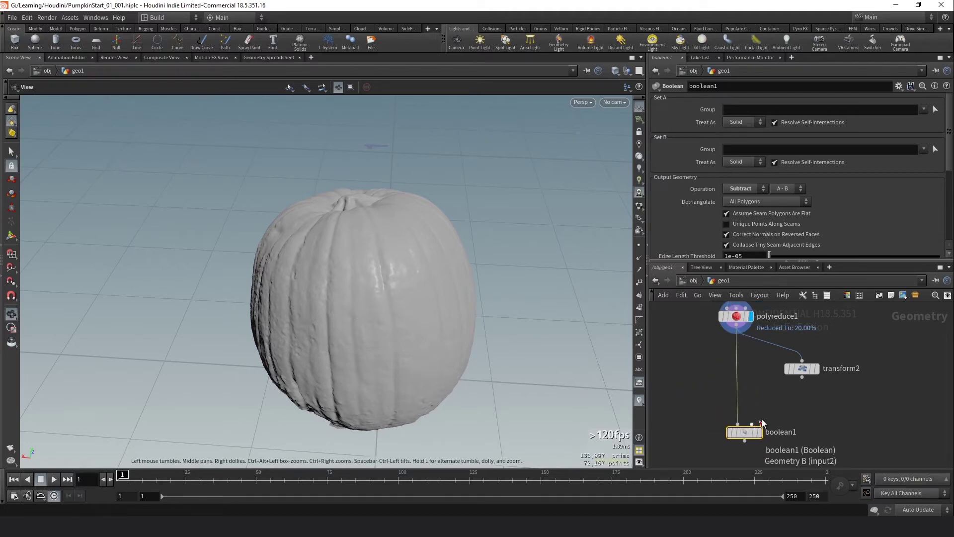
Step: Set the uniform scale of transform2 to 0.85 and display the shrunken pumpkin copy
{"action": "mouse_move", "coordinate": [798, 373]}
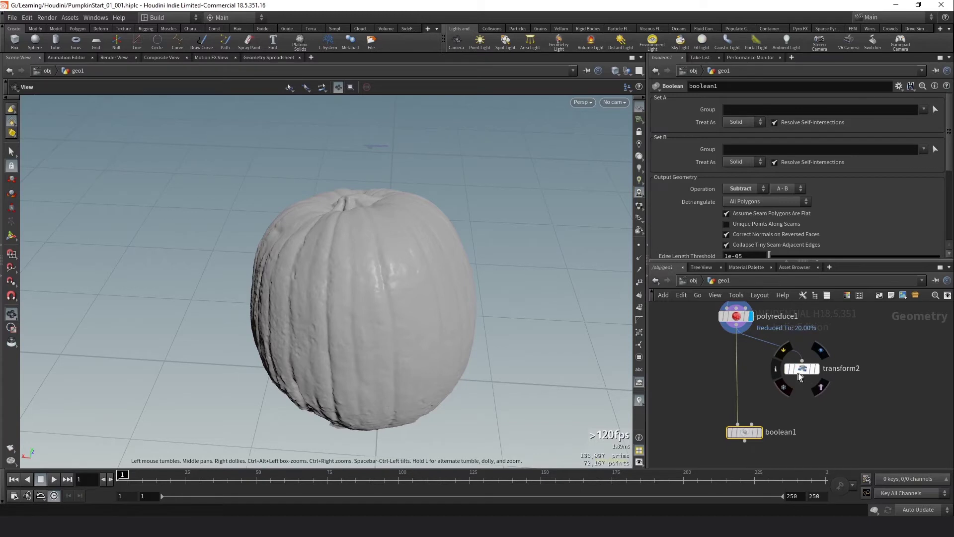
{"action": "left_click", "coordinate": [804, 369]}
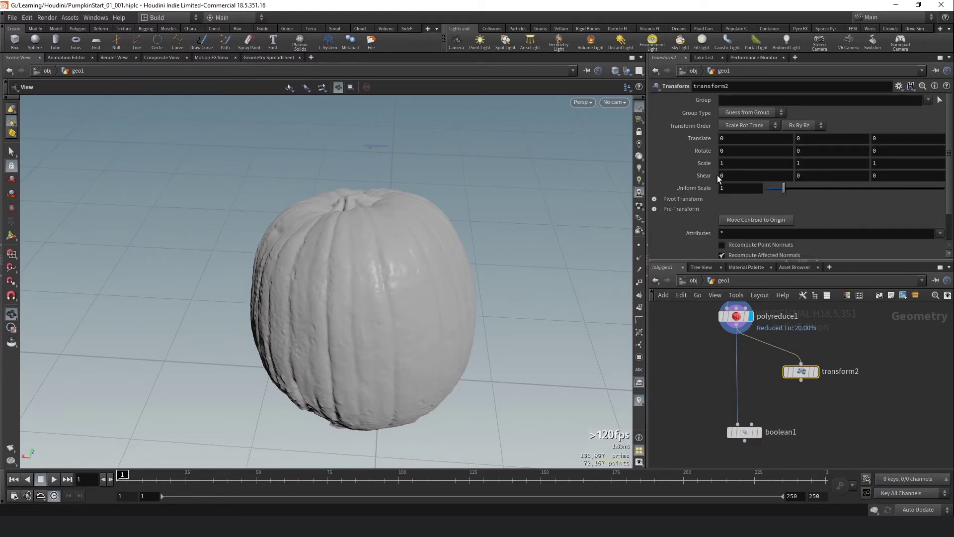
{"action": "left_click", "coordinate": [742, 188]}
{"action": "type", "text": ".85"}
{"action": "key", "text": "Return"}
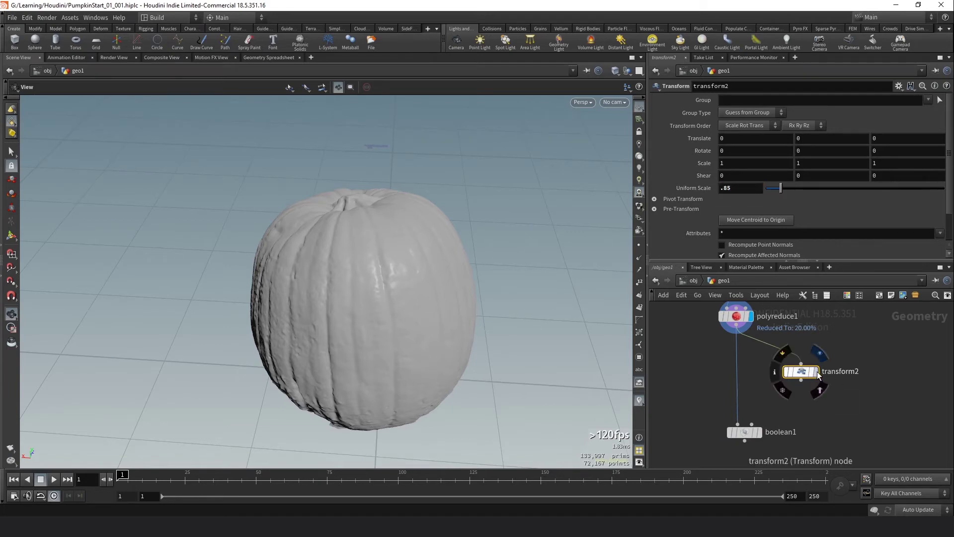
{"action": "left_click", "coordinate": [816, 372]}
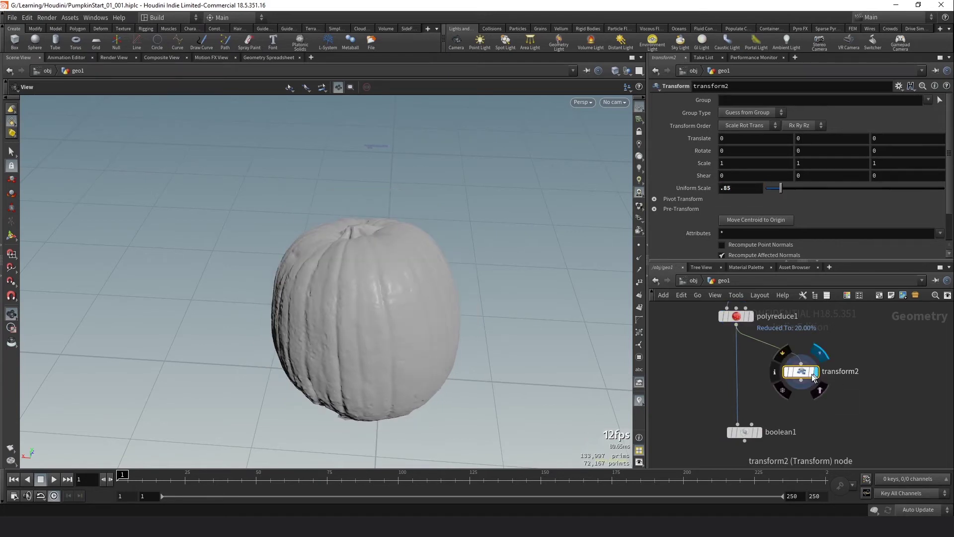
Step: Show transform2 in wireframe from the side and template polyreduce1 to compare the inner and outer pumpkins
{"action": "left_click_drag", "start_coordinate": [409, 258], "coordinate": [312, 433]}
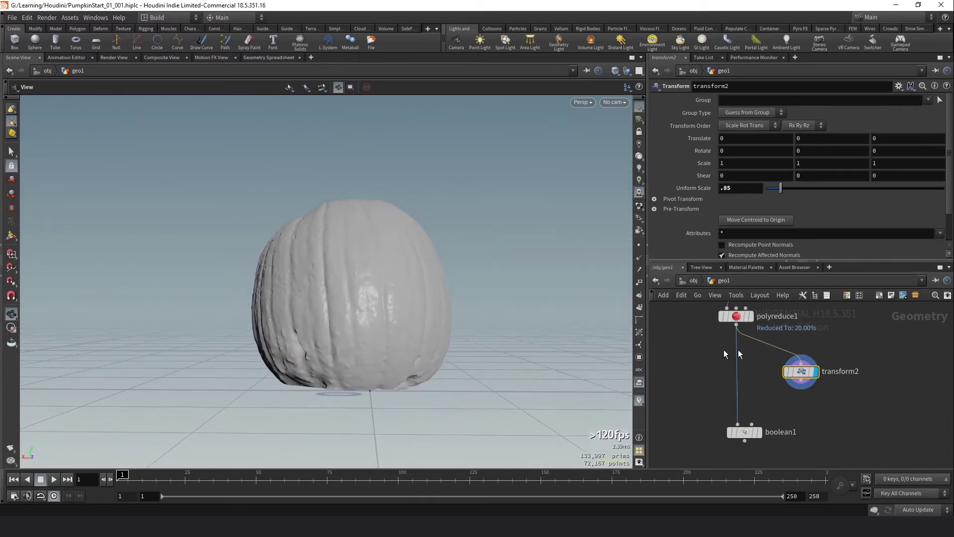
{"action": "left_click", "coordinate": [752, 317]}
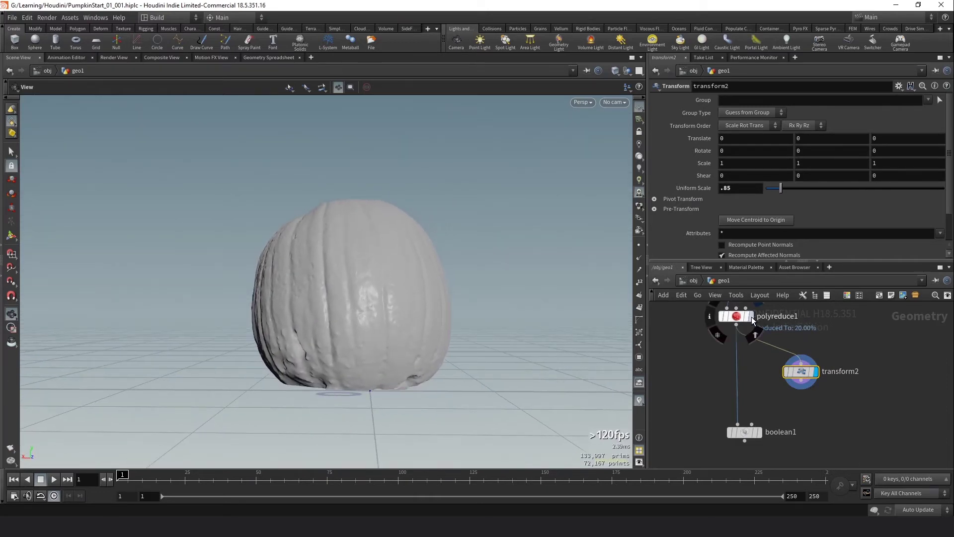
{"action": "left_click", "coordinate": [816, 372]}
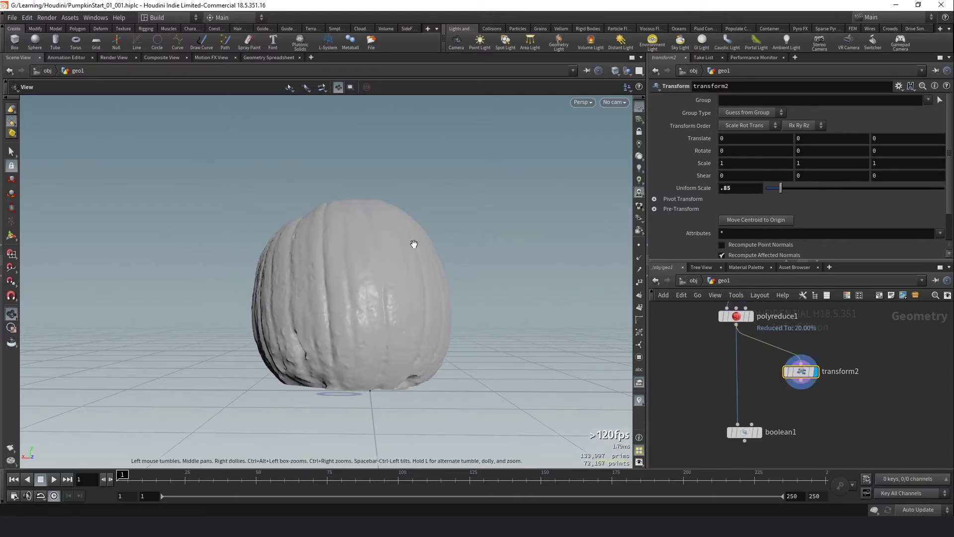
{"action": "key", "text": "w"}
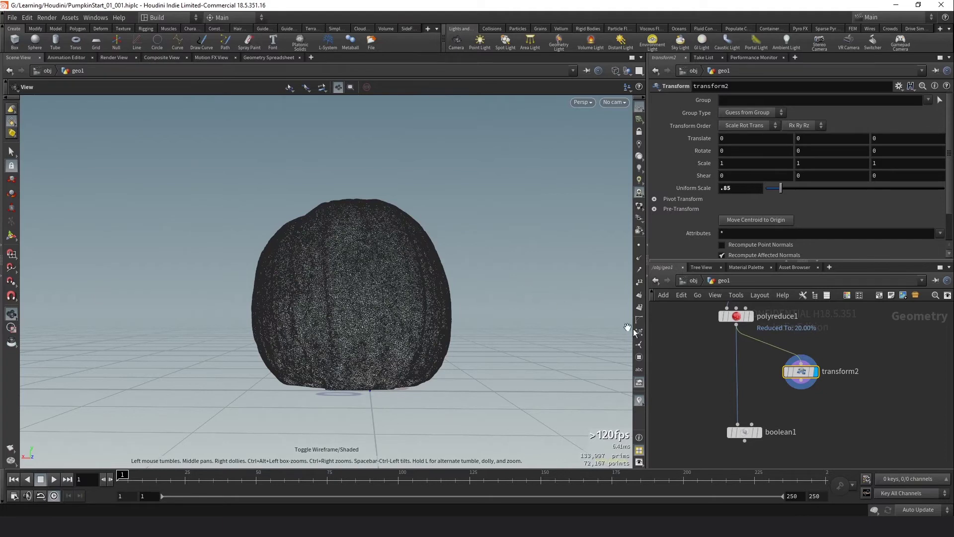
{"action": "mouse_move", "coordinate": [745, 319]}
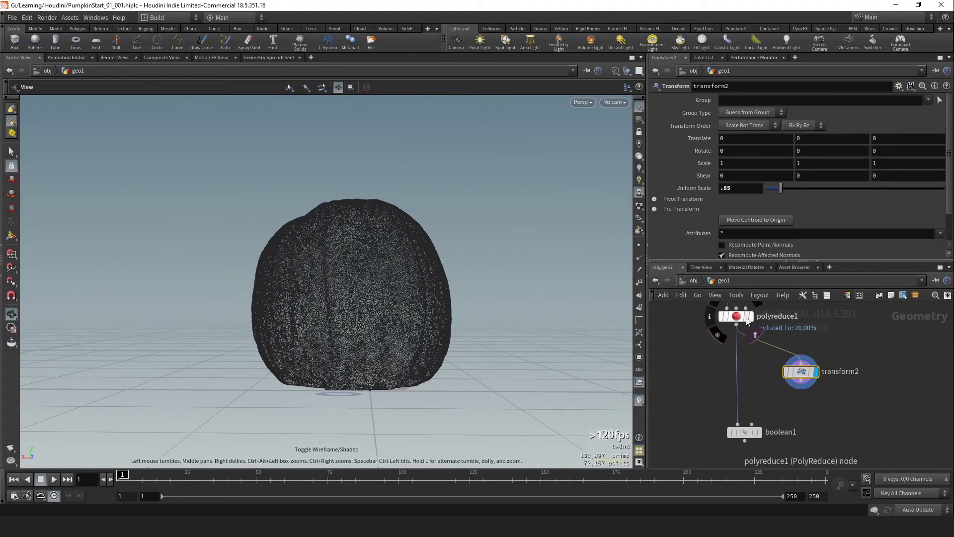
{"action": "left_click", "coordinate": [746, 316]}
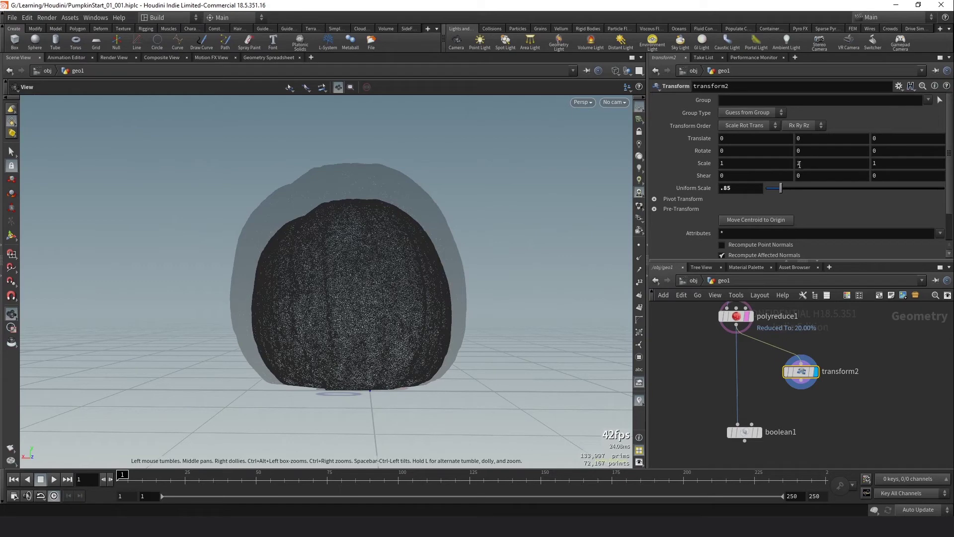
Step: Set the Y translate of transform2 to 0.02 to lift the inner pumpkin off the outer pumpkin's base
{"action": "left_click", "coordinate": [801, 139]}
{"action": "key", "text": "Return"}
{"action": "left_click", "coordinate": [829, 139]}
{"action": "type", "text": ".0"}
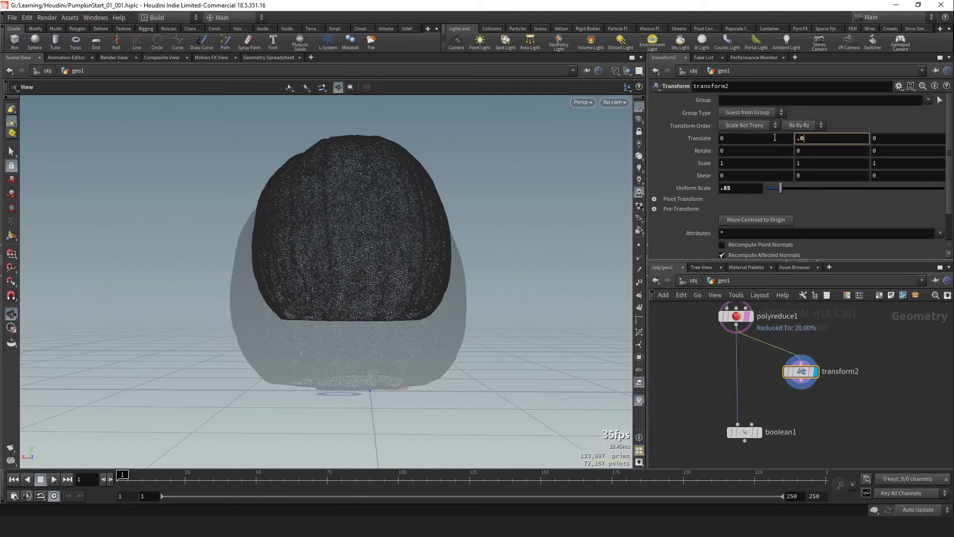
{"action": "type", "text": "1"}
{"action": "key", "text": "Return"}
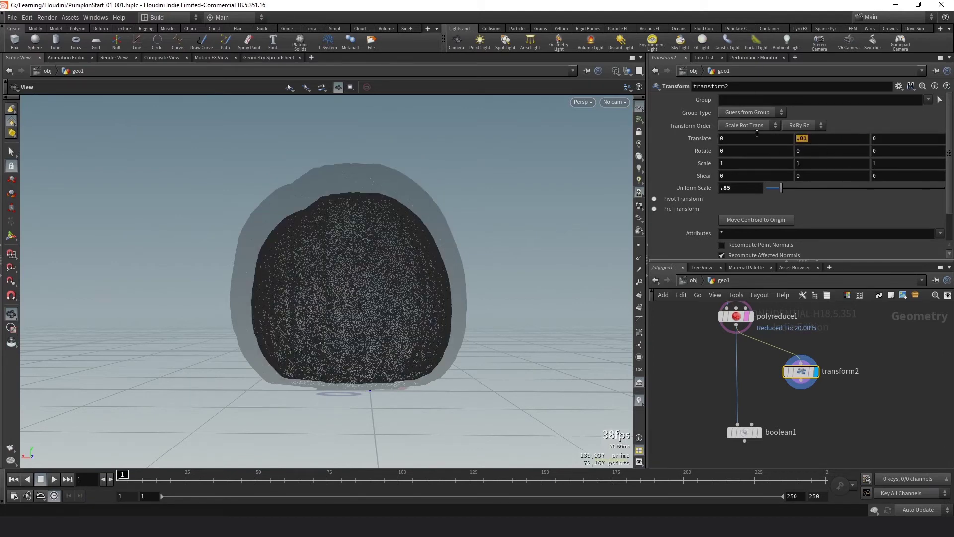
{"action": "type", "text": ".02"}
{"action": "key", "text": "Return"}
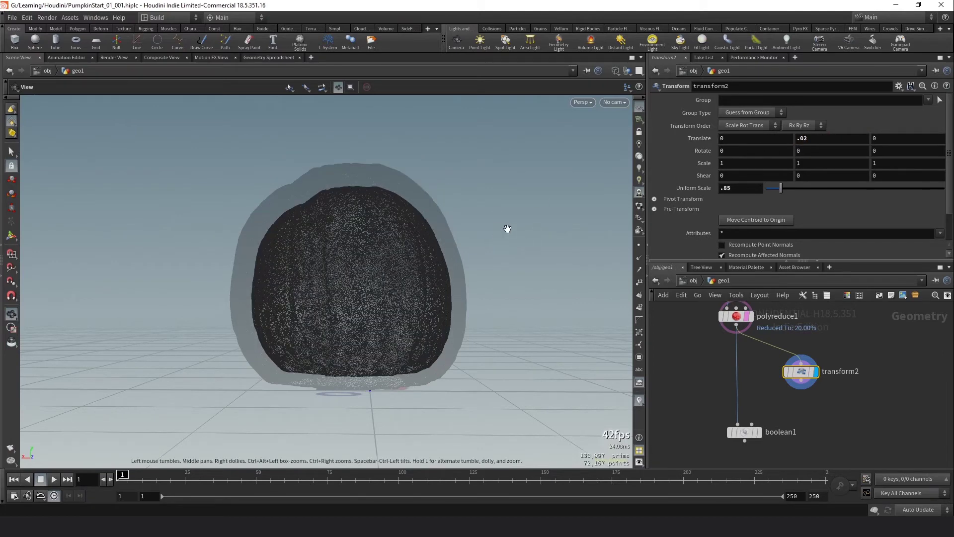
Step: Wire transform2 into the second input of boolean1 and display the Boolean result
{"action": "mouse_move", "coordinate": [507, 228]}
{"action": "left_mouse_down"}
{"action": "mouse_move", "coordinate": [386, 245]}
{"action": "mouse_move", "coordinate": [237, 230]}
{"action": "mouse_move", "coordinate": [439, 251]}
{"action": "mouse_move", "coordinate": [471, 335]}
{"action": "mouse_move", "coordinate": [530, 234]}
{"action": "mouse_move", "coordinate": [515, 228]}
{"action": "mouse_move", "coordinate": [519, 238]}
{"action": "left_mouse_up"}
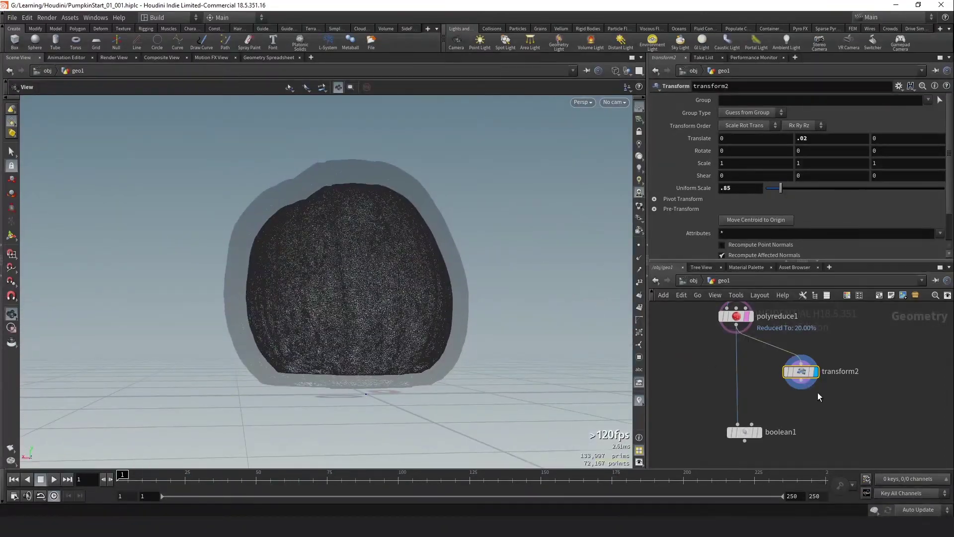
{"action": "middle_click_drag", "start_coordinate": [818, 392], "coordinate": [819, 381]}
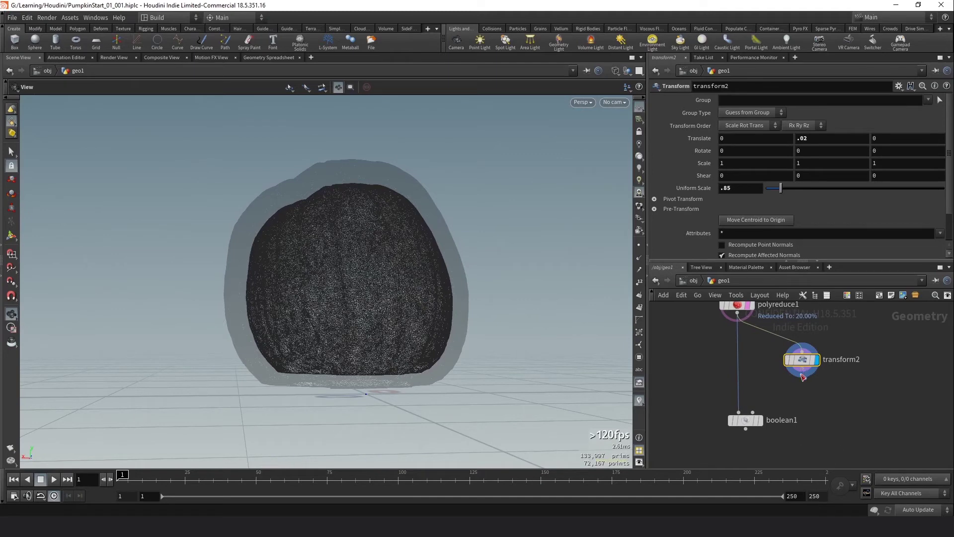
{"action": "left_click_drag", "start_coordinate": [801, 377], "coordinate": [753, 412]}
{"action": "left_click", "coordinate": [760, 422]}
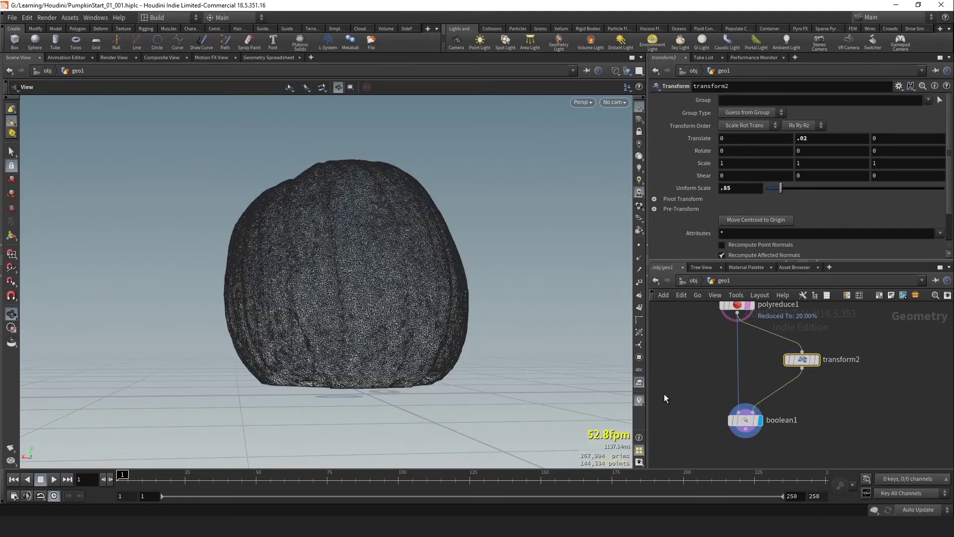
{"action": "left_click_drag", "start_coordinate": [524, 315], "coordinate": [489, 341]}
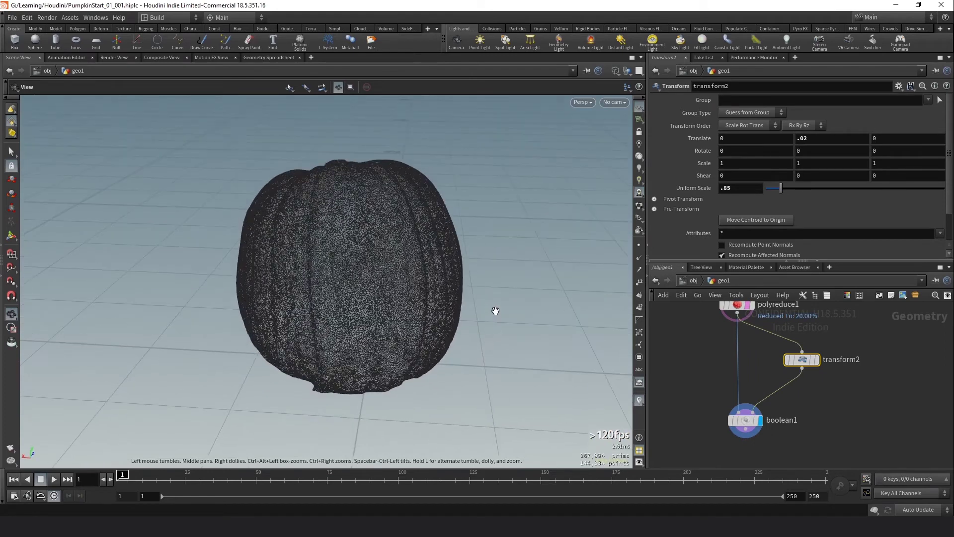
Step: Compare the polyreduce1 output with the boolean1 output and switch the viewport from wireframe to shaded
{"action": "left_click", "coordinate": [751, 306]}
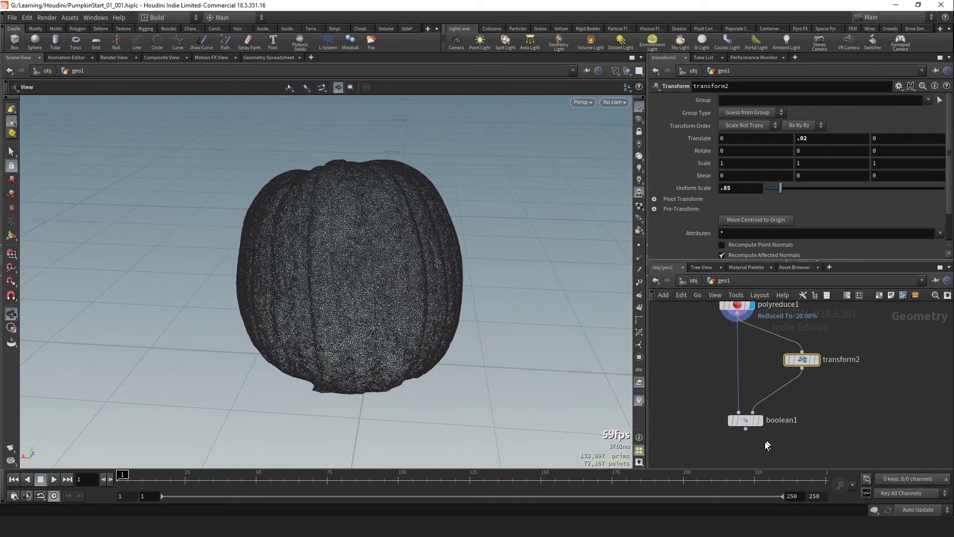
{"action": "left_click", "coordinate": [760, 420]}
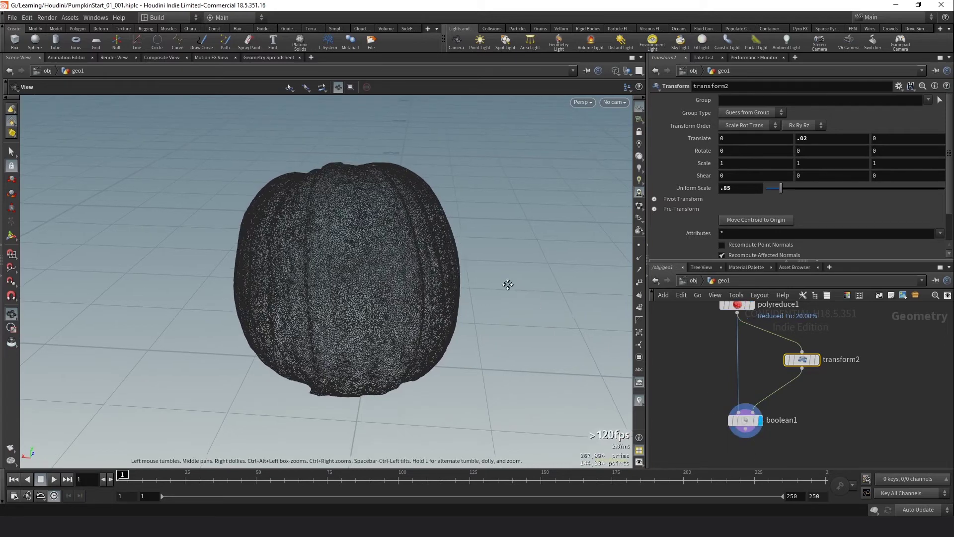
{"action": "left_click_drag", "start_coordinate": [508, 284], "coordinate": [423, 275]}
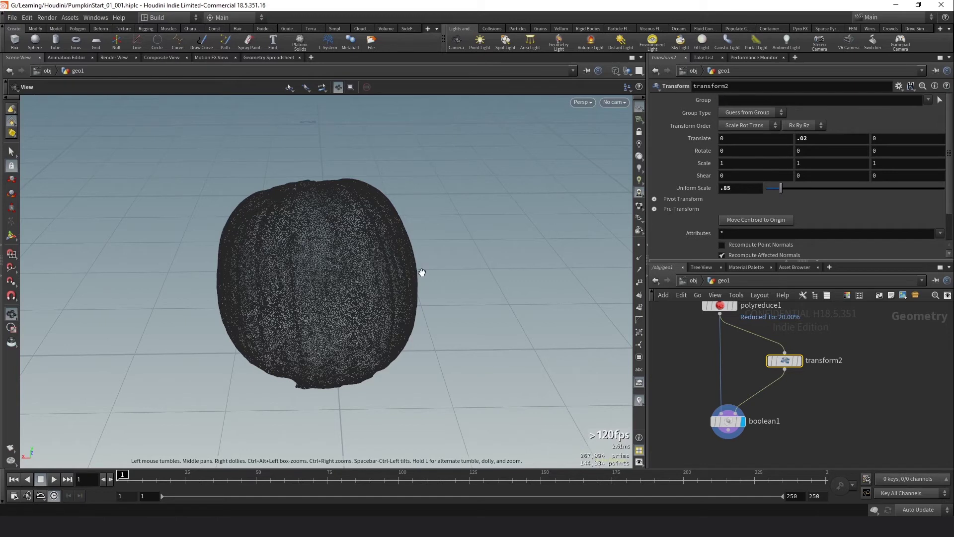
{"action": "key", "text": "w"}
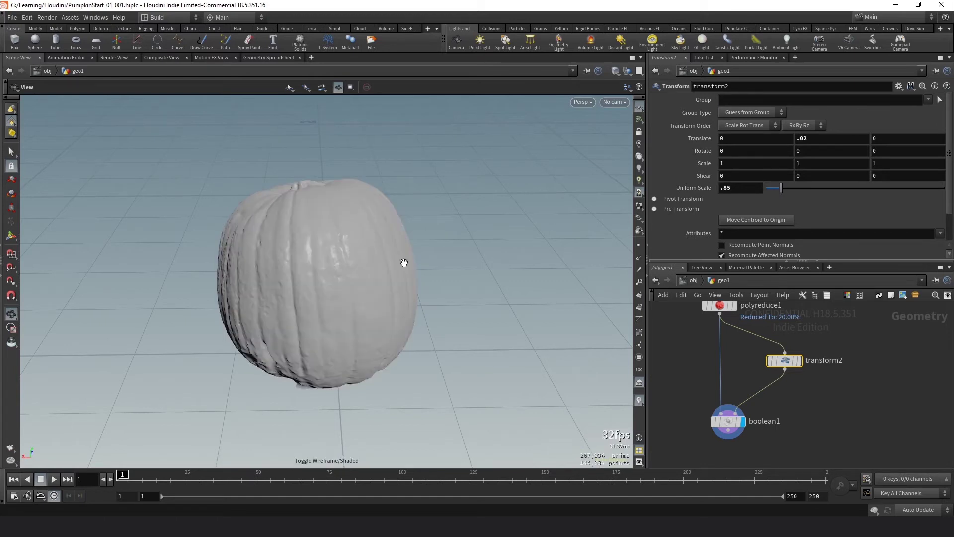
{"action": "mouse_move", "coordinate": [471, 297]}
{"action": "left_mouse_down"}
{"action": "mouse_move", "coordinate": [452, 305]}
{"action": "mouse_move", "coordinate": [472, 308]}
{"action": "left_mouse_up"}
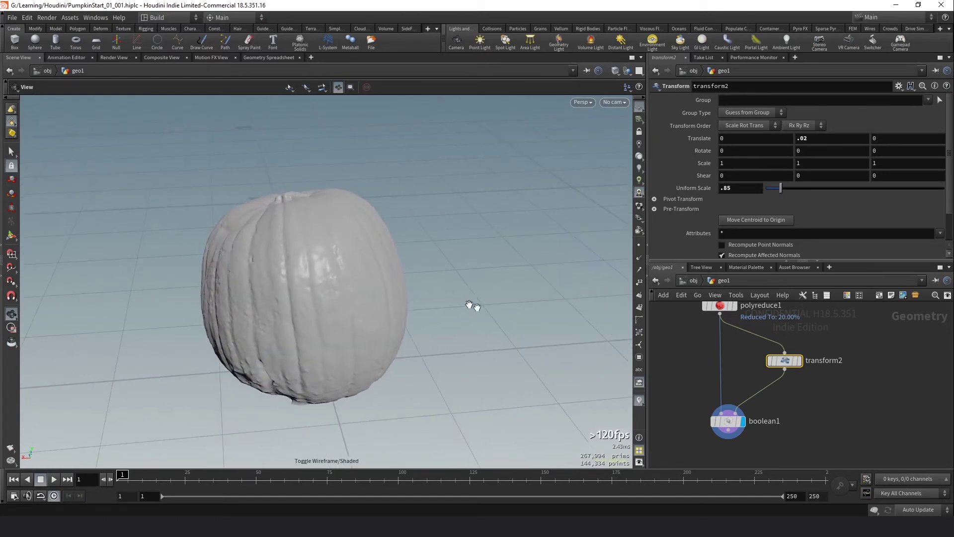
Step: Add a Trace node in the empty area beside transform2 and keep it in the network
{"action": "middle_click_drag", "start_coordinate": [877, 392], "coordinate": [847, 402]}
{"action": "scroll", "coordinate": [846, 397], "scroll_direction": "down", "scroll_amount": 3}
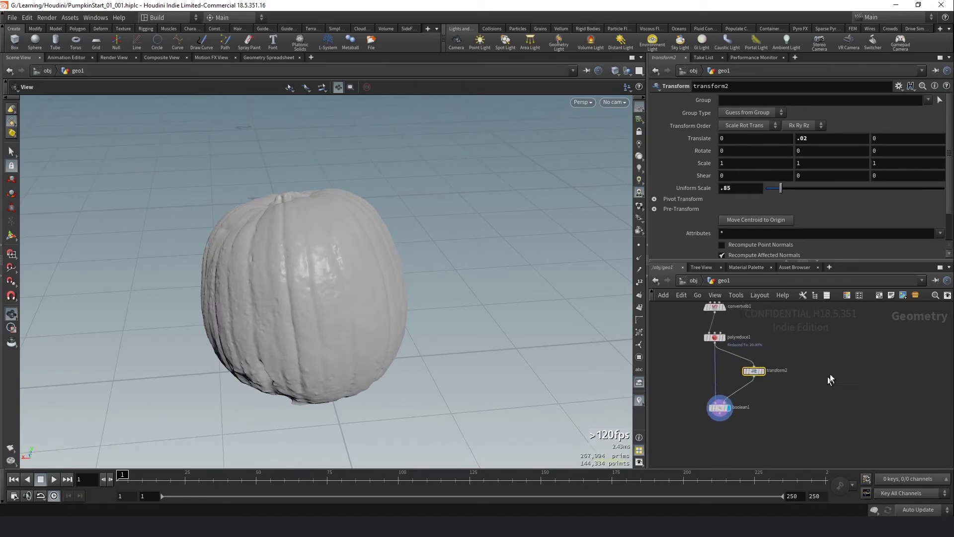
{"action": "key", "text": "Tab"}
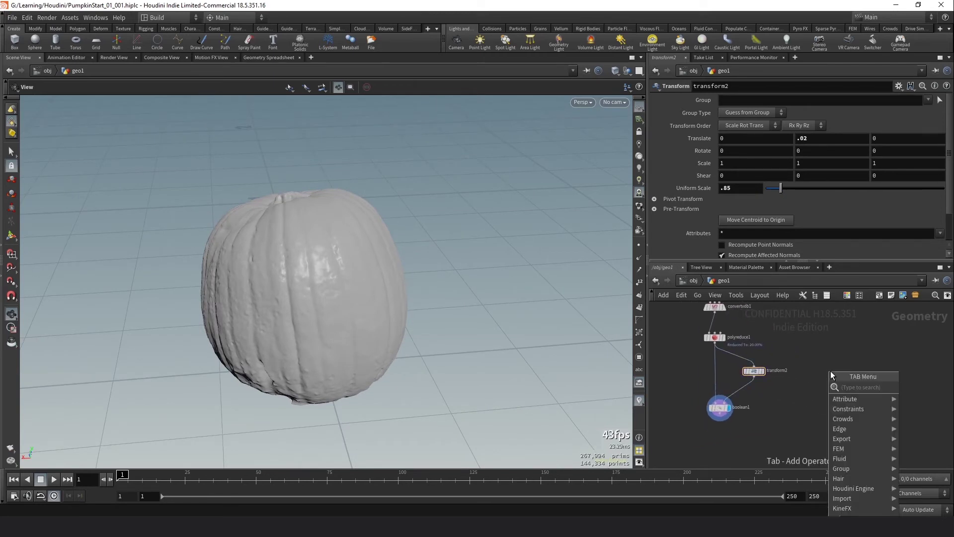
{"action": "type", "text": "null"}
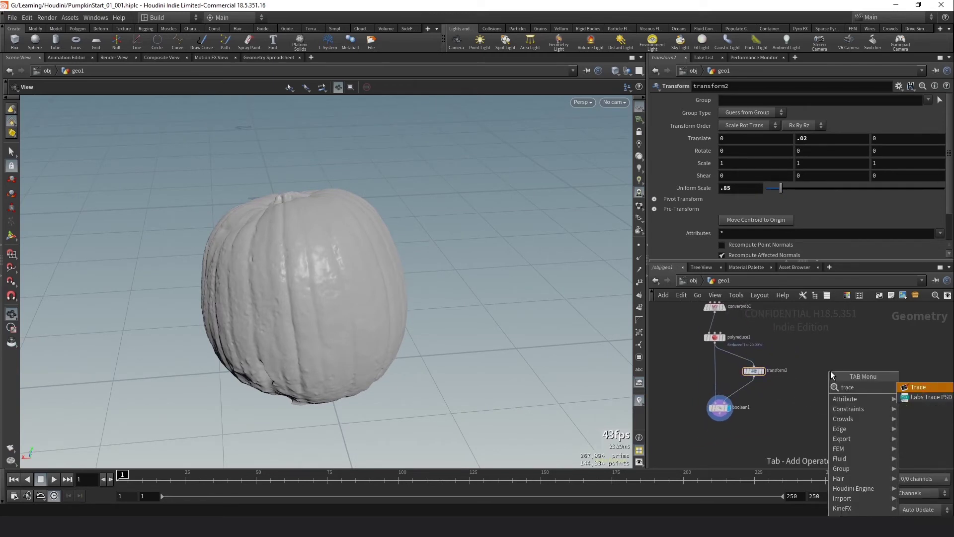
{"action": "key", "text": "Return"}
{"action": "left_click", "coordinate": [830, 371]}
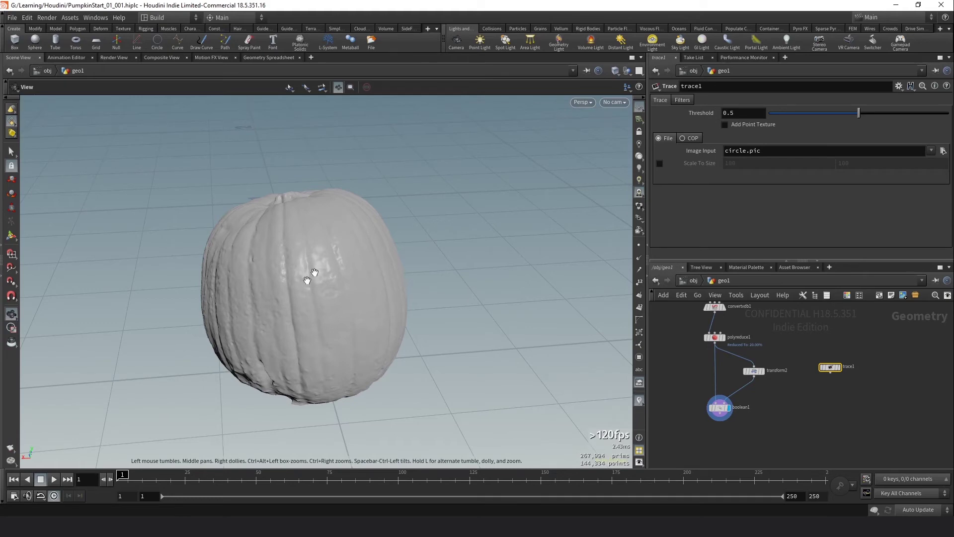
{"action": "key", "text": "ctrl+z"}
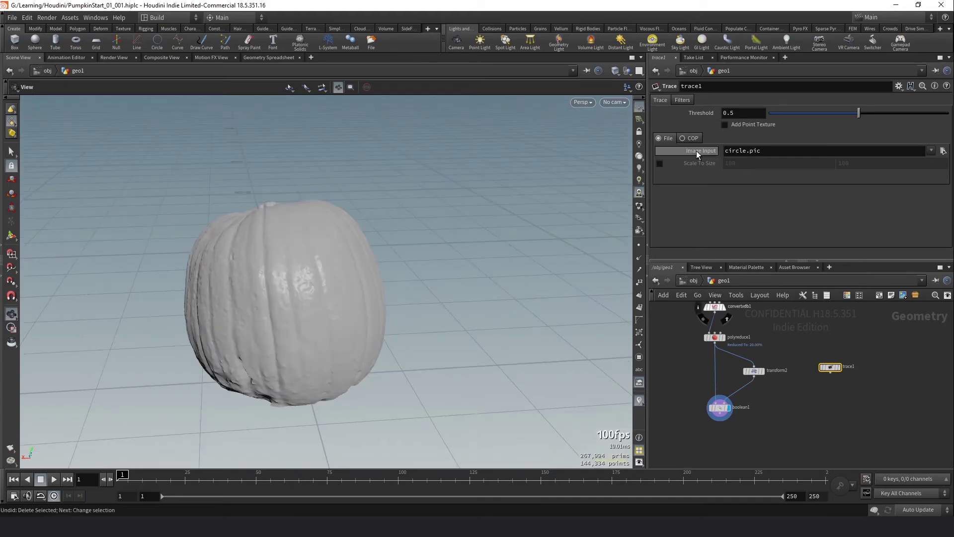
Step: Load FaceTraceSquare.jpg from the Desktop/Tutorial folder as the image input of trace1
{"action": "left_click", "coordinate": [942, 151]}
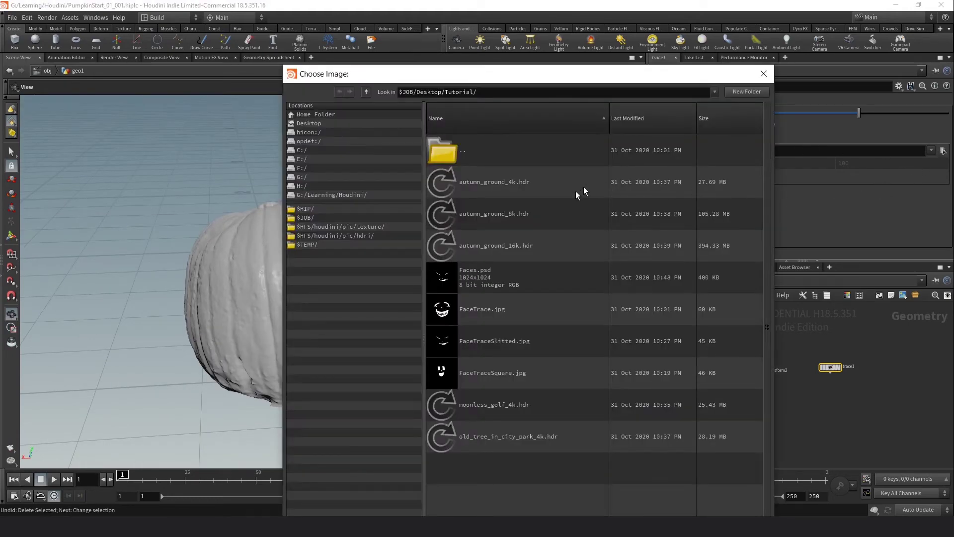
{"action": "left_click", "coordinate": [456, 312]}
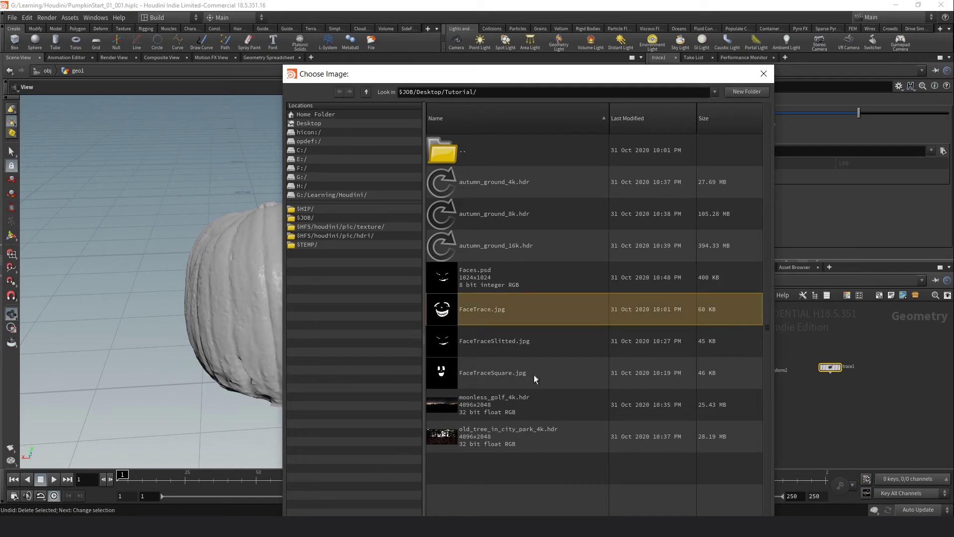
{"action": "left_click", "coordinate": [474, 383]}
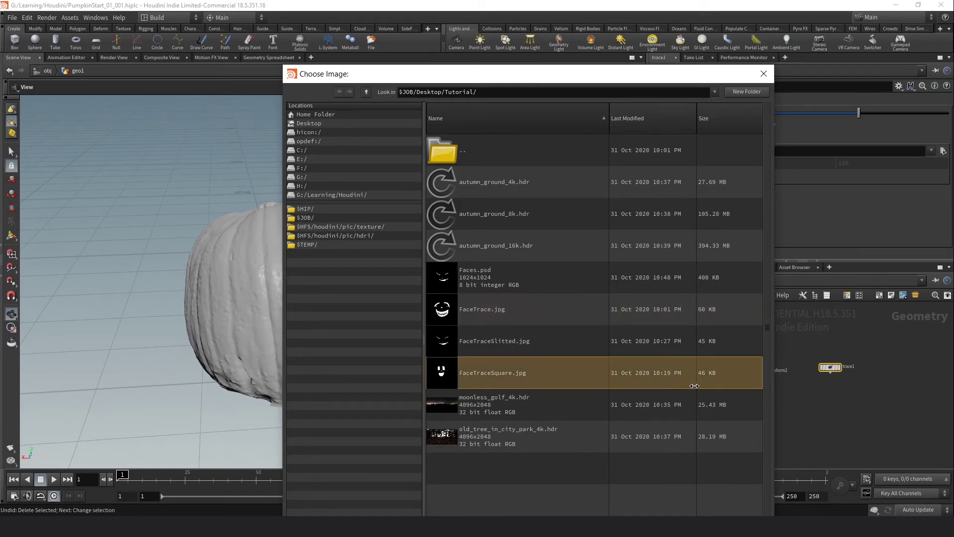
{"action": "key", "text": "Return"}
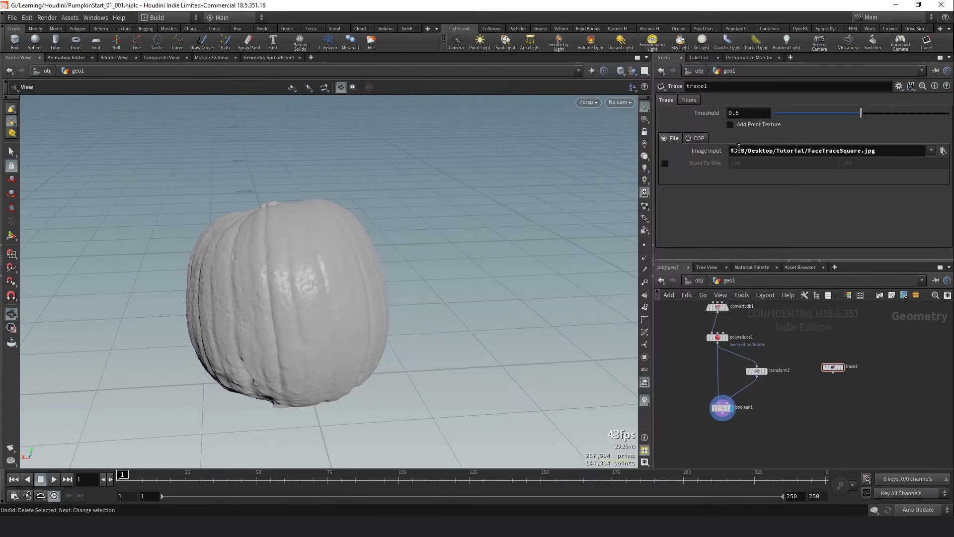
{"action": "left_click", "coordinate": [815, 150]}
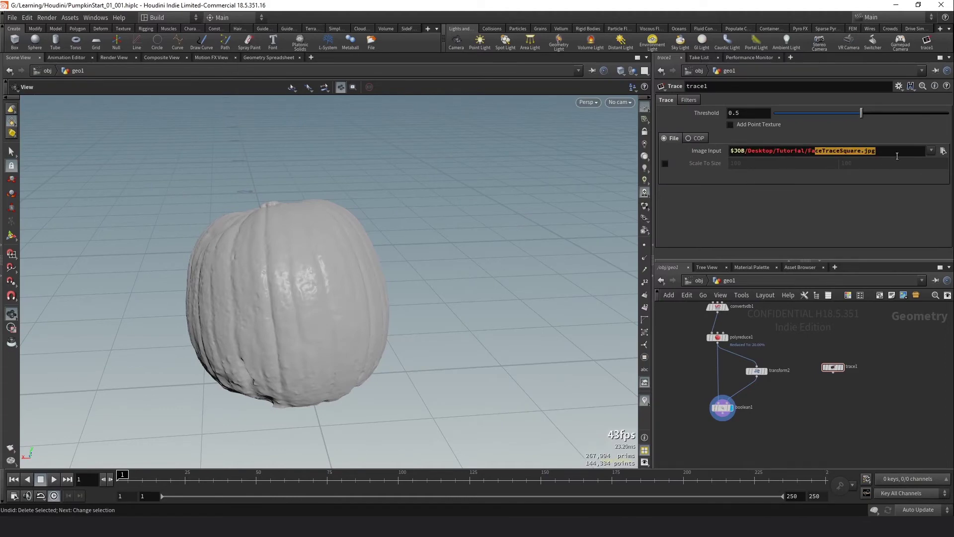
{"action": "key", "text": "End"}
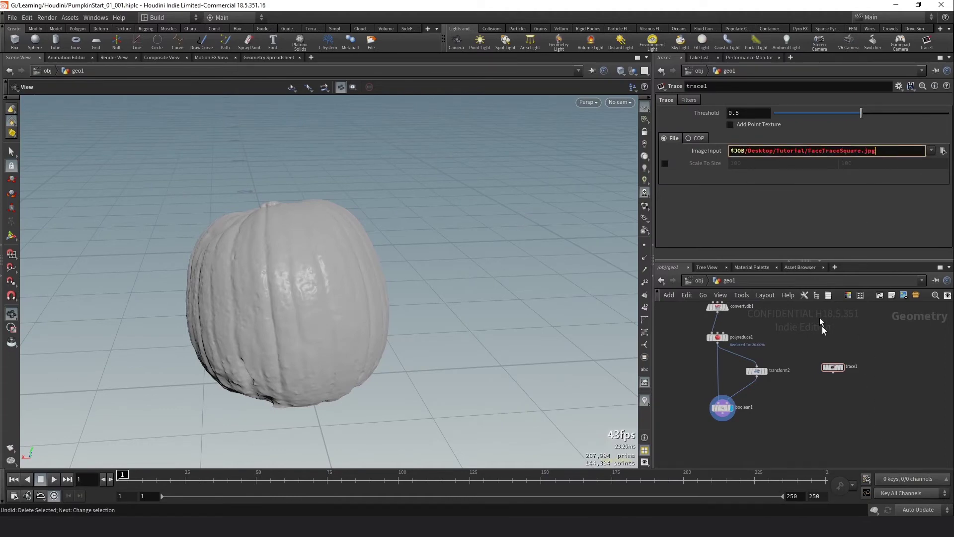
Step: Display trace1 and turn on point display to examine the points along the traced face outlines
{"action": "left_click", "coordinate": [841, 368]}
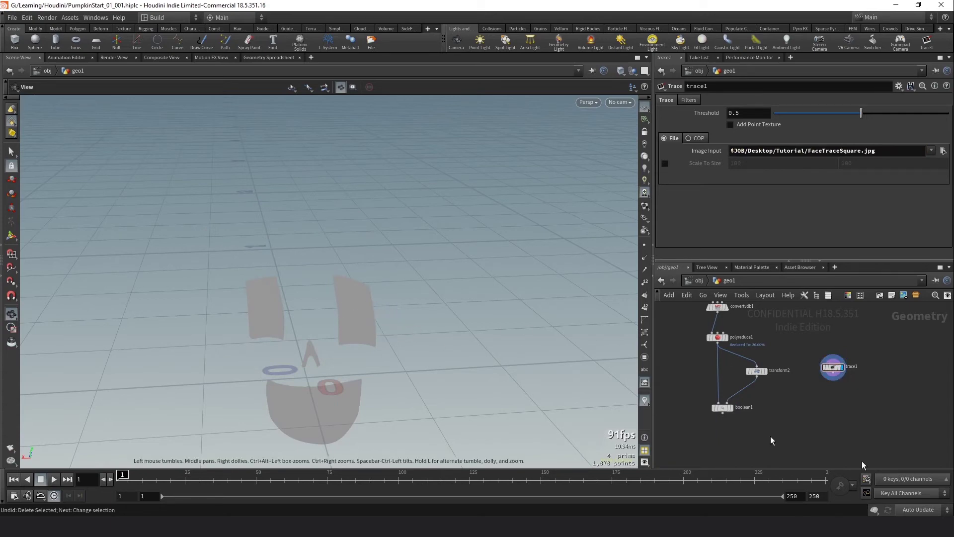
{"action": "right_click_drag", "start_coordinate": [324, 346], "coordinate": [567, 334]}
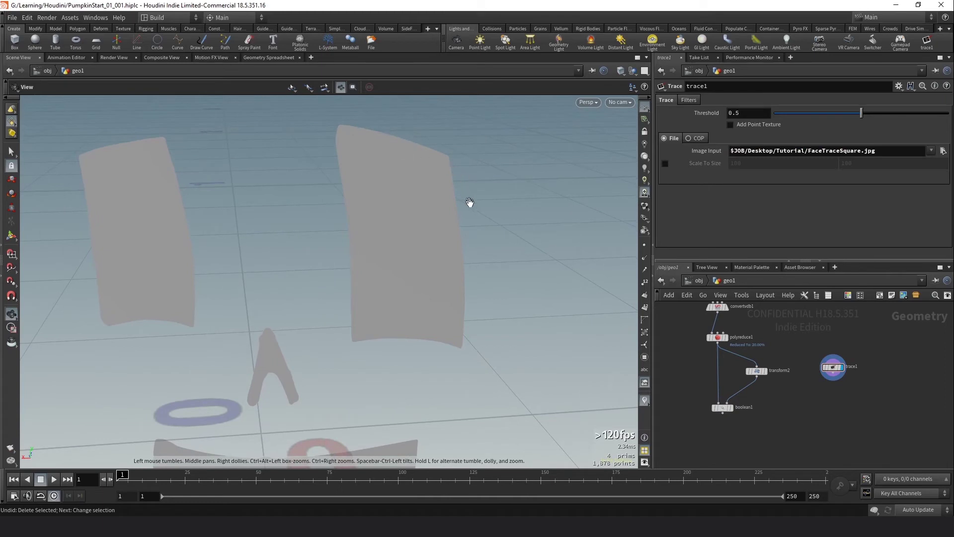
{"action": "left_click", "coordinate": [644, 245]}
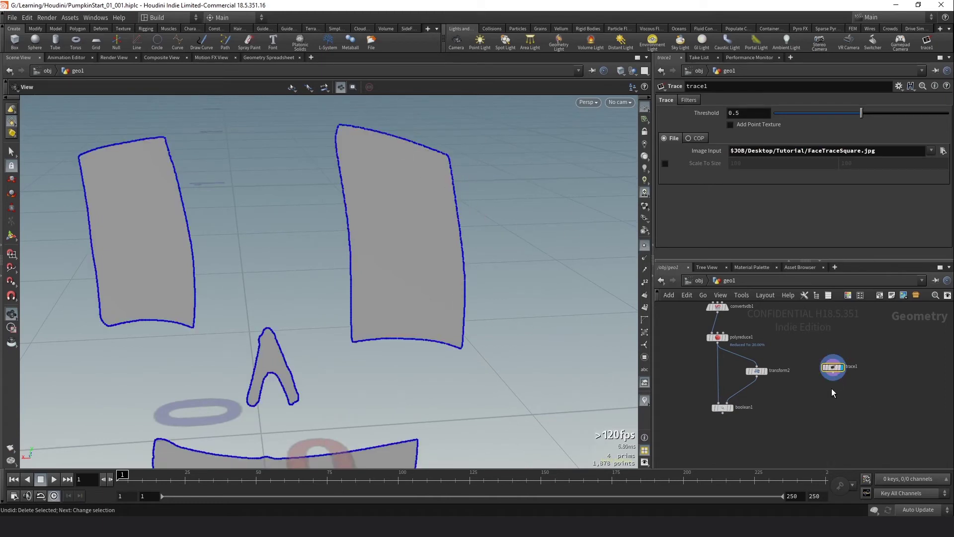
Step: Add a Resample node below trace1, fed by the trace output, and display it
{"action": "key", "text": "Tab"}
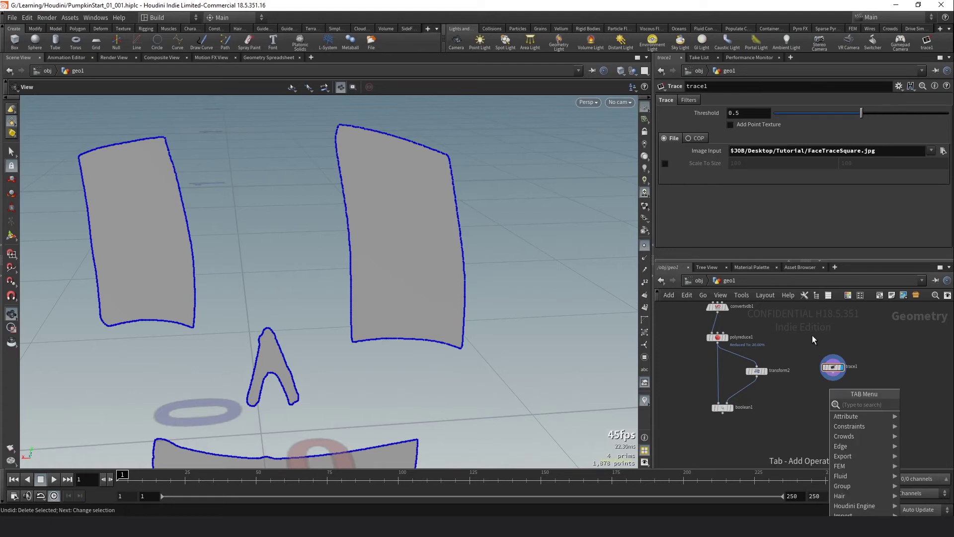
{"action": "type", "text": "resample"}
{"action": "key", "text": "Return"}
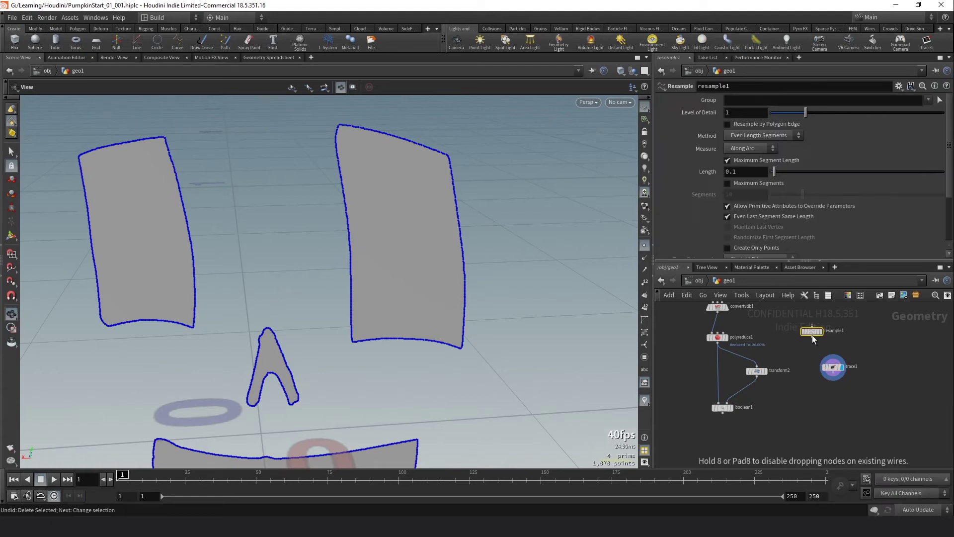
{"action": "left_click", "coordinate": [834, 381]}
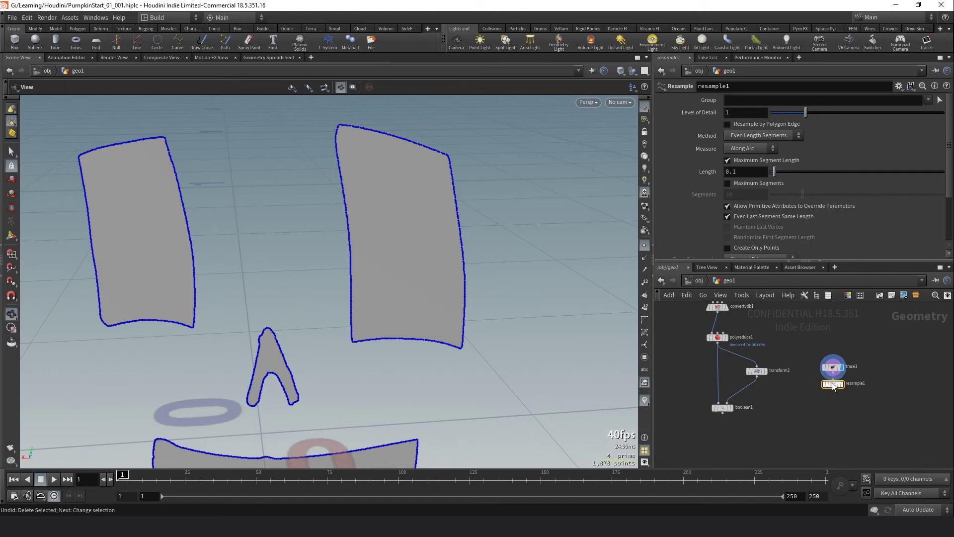
{"action": "scroll", "coordinate": [835, 372], "scroll_direction": "up", "scroll_amount": 2}
{"action": "left_click_drag", "start_coordinate": [835, 373], "coordinate": [838, 412]}
{"action": "left_click", "coordinate": [845, 407]}
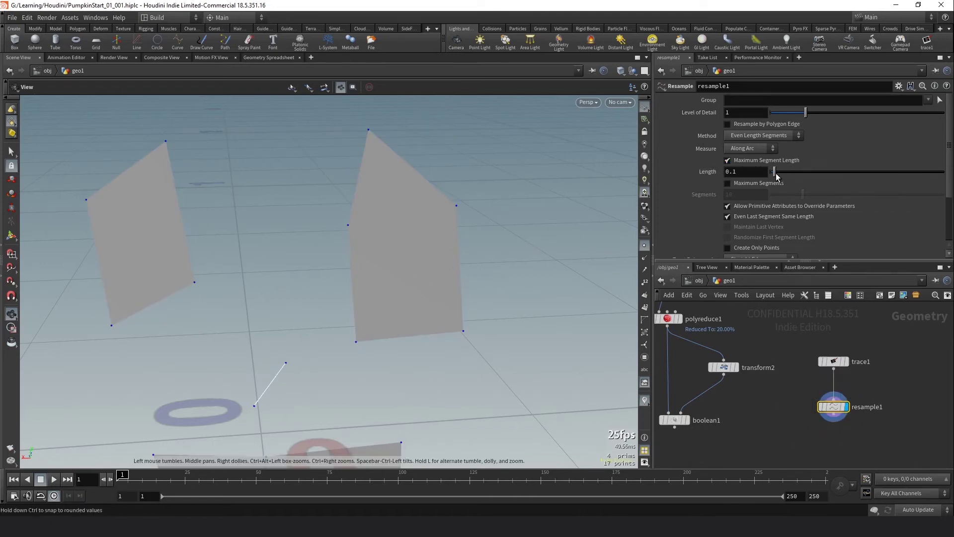
Step: Set the maximum segment length of resample1 to 0.01 and check the resampled face from an angle
{"action": "left_click_drag", "start_coordinate": [775, 176], "coordinate": [772, 176]}
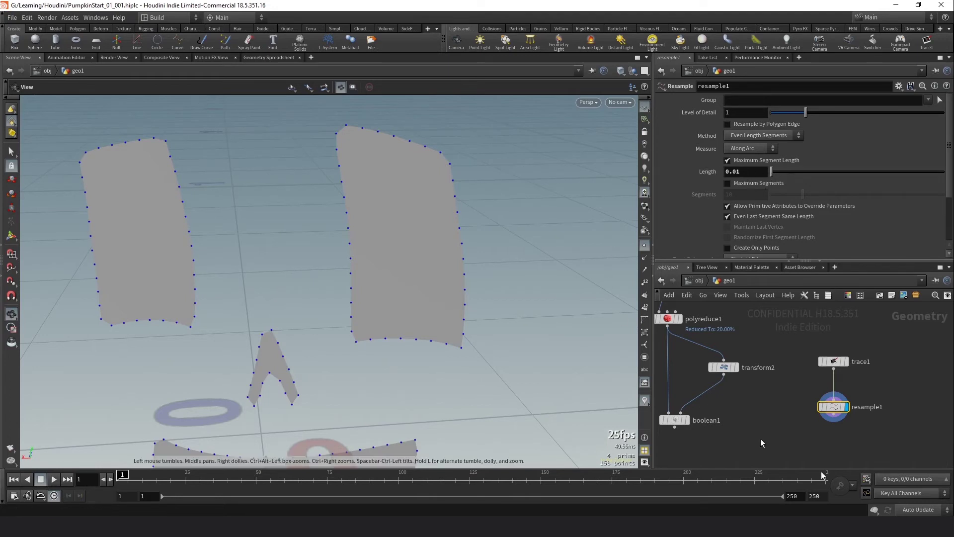
{"action": "scroll", "coordinate": [822, 435], "scroll_direction": "down", "scroll_amount": 3}
{"action": "middle_click_drag", "start_coordinate": [259, 259], "coordinate": [447, 310]}
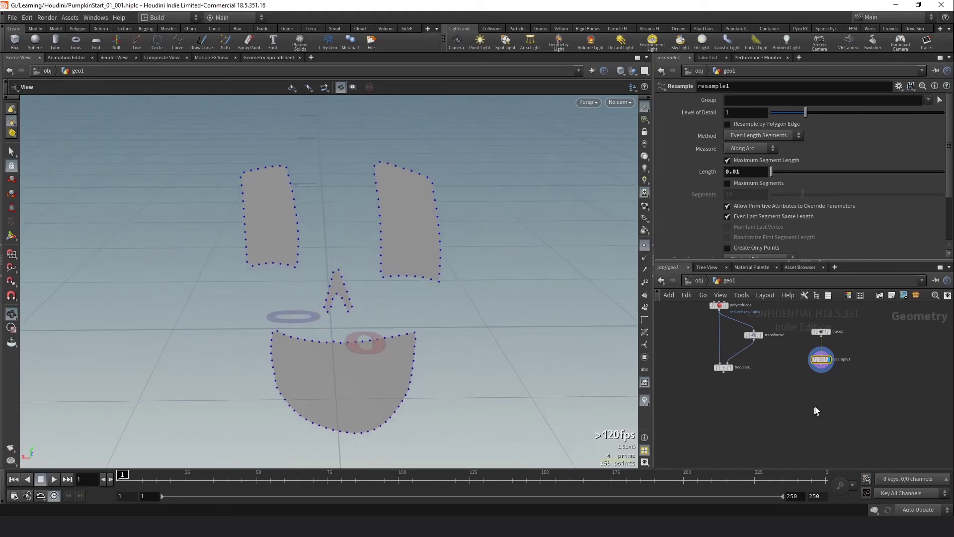
{"action": "left_click_drag", "start_coordinate": [367, 306], "coordinate": [575, 334]}
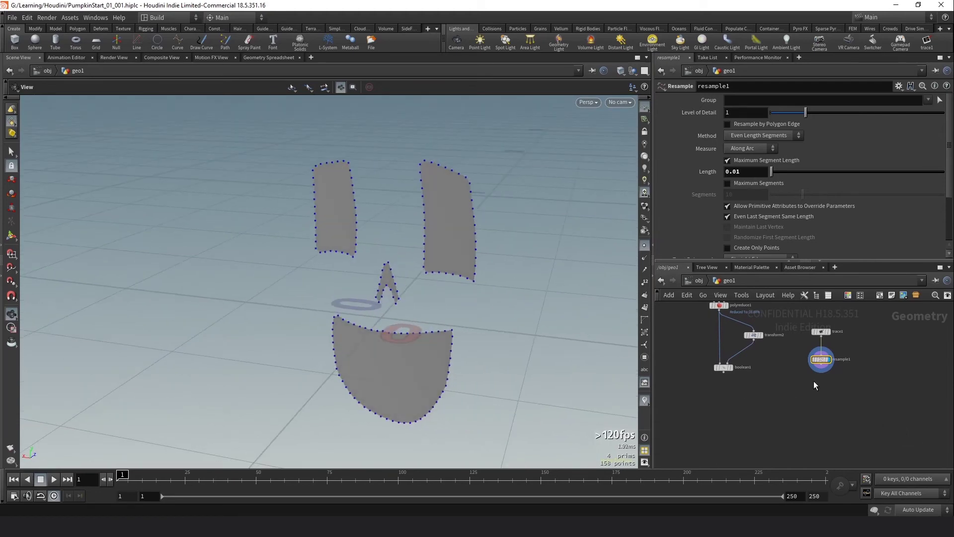
Step: Add a PolyExtrude node below resample1, display it and increase its distance to extrude the face shapes into solids
{"action": "key", "text": "Tab"}
{"action": "type", "text": "poly"}
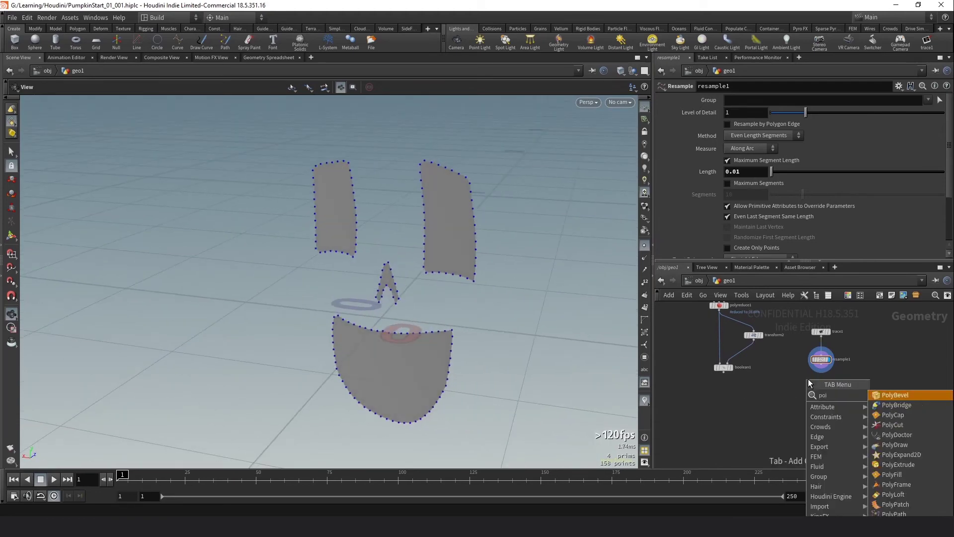
{"action": "key", "text": "Return"}
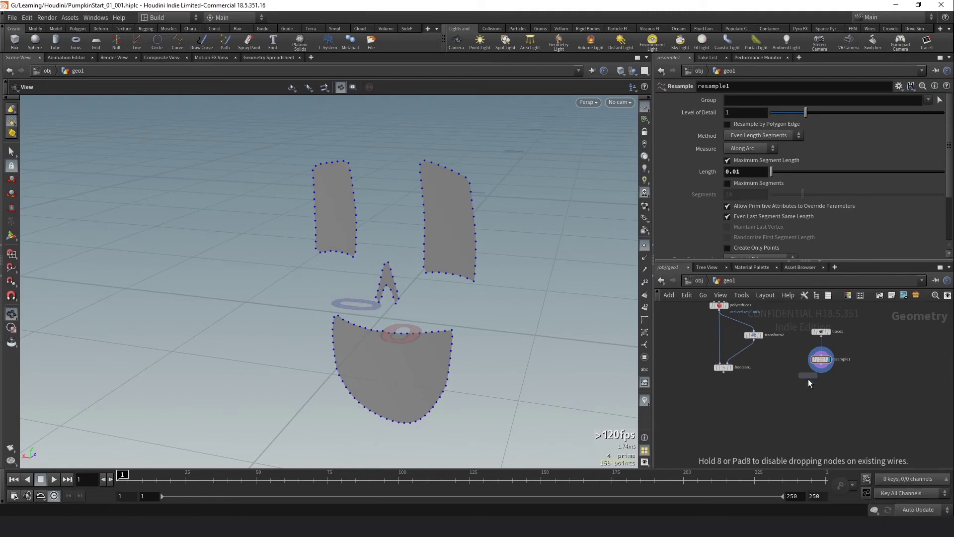
{"action": "left_click", "coordinate": [826, 386]}
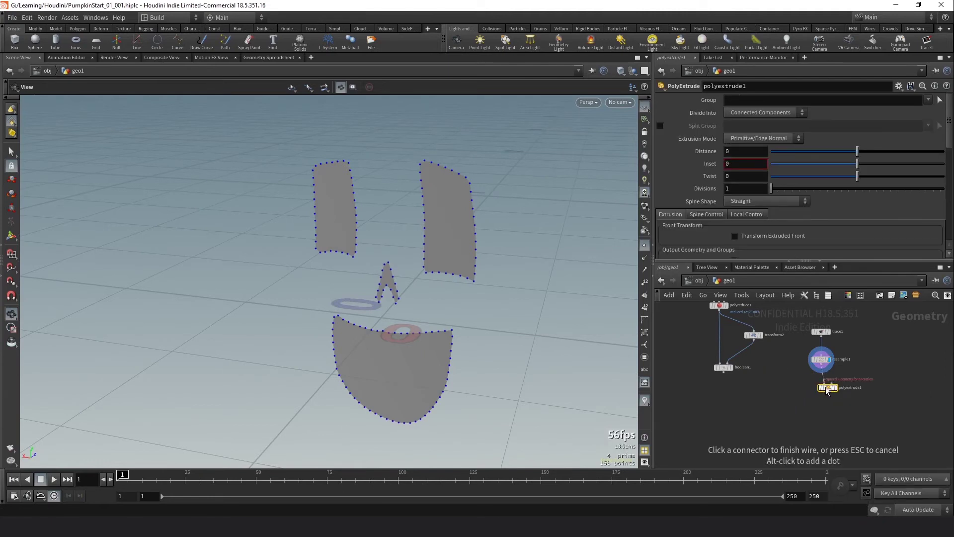
{"action": "left_click", "coordinate": [835, 388]}
{"action": "left_click_drag", "start_coordinate": [826, 388], "coordinate": [820, 389]}
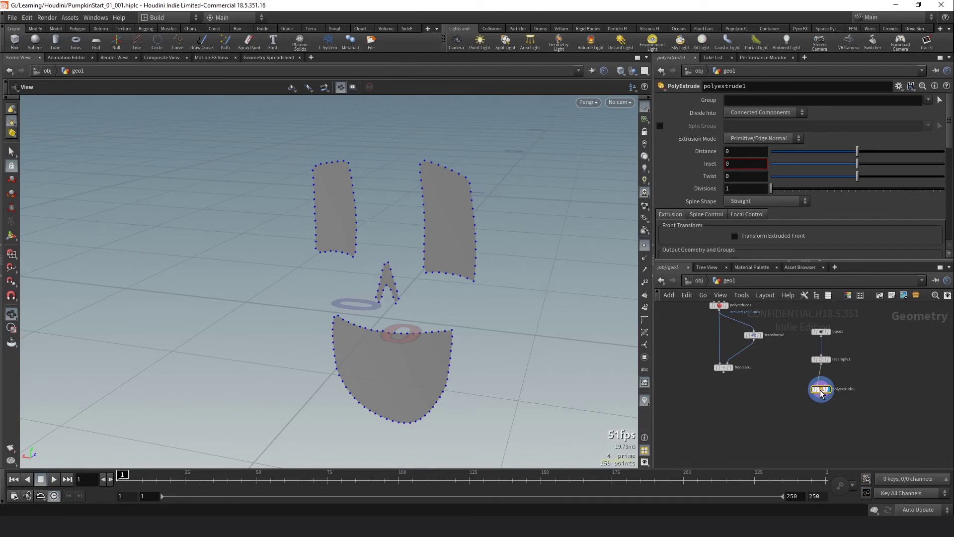
{"action": "left_click_drag", "start_coordinate": [862, 153], "coordinate": [883, 153]}
Step: Show boolean1 as a template beside the displayed polyextrude1 to compare the pumpkin with the extruded face
{"action": "middle_click_drag", "start_coordinate": [792, 421], "coordinate": [755, 348]}
{"action": "left_click", "coordinate": [730, 359]}
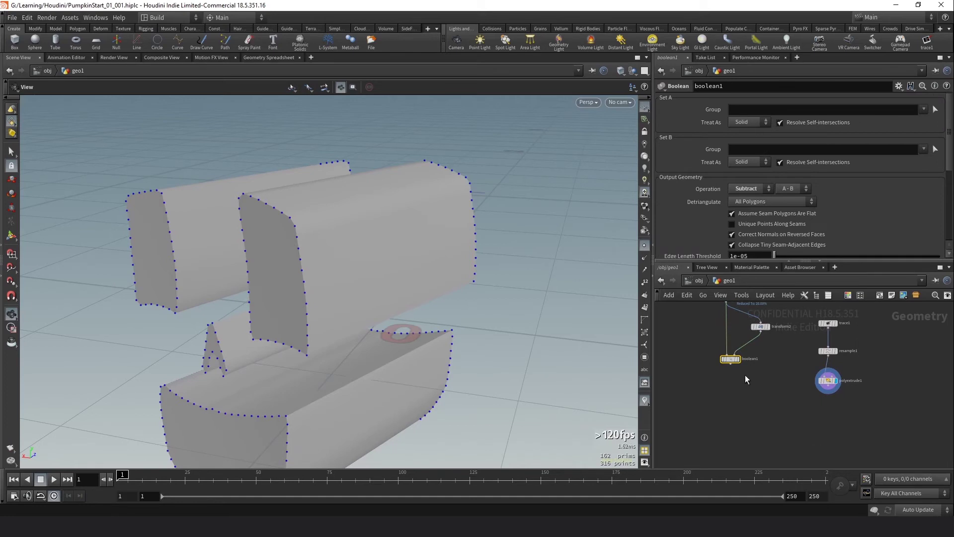
{"action": "left_click", "coordinate": [827, 380]}
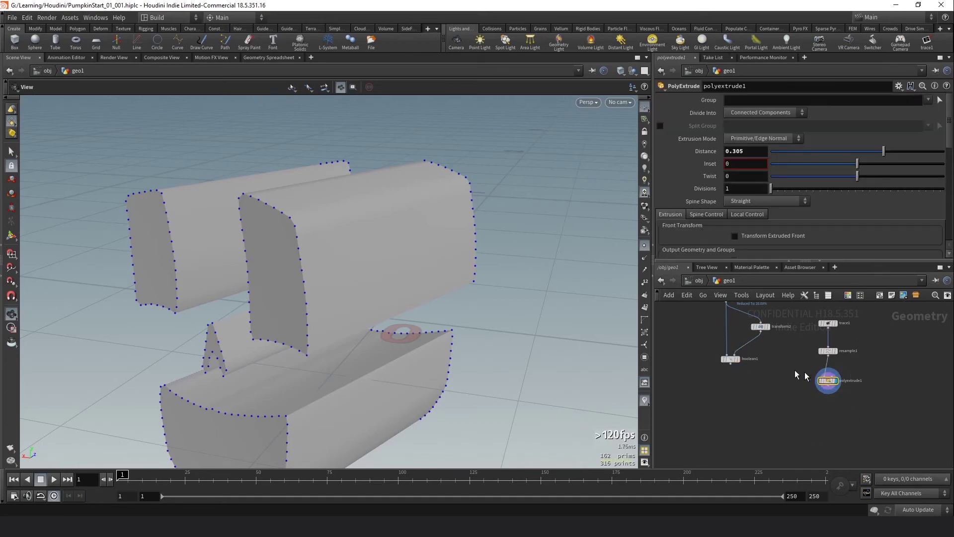
{"action": "middle_click_drag", "start_coordinate": [722, 357], "coordinate": [720, 389]}
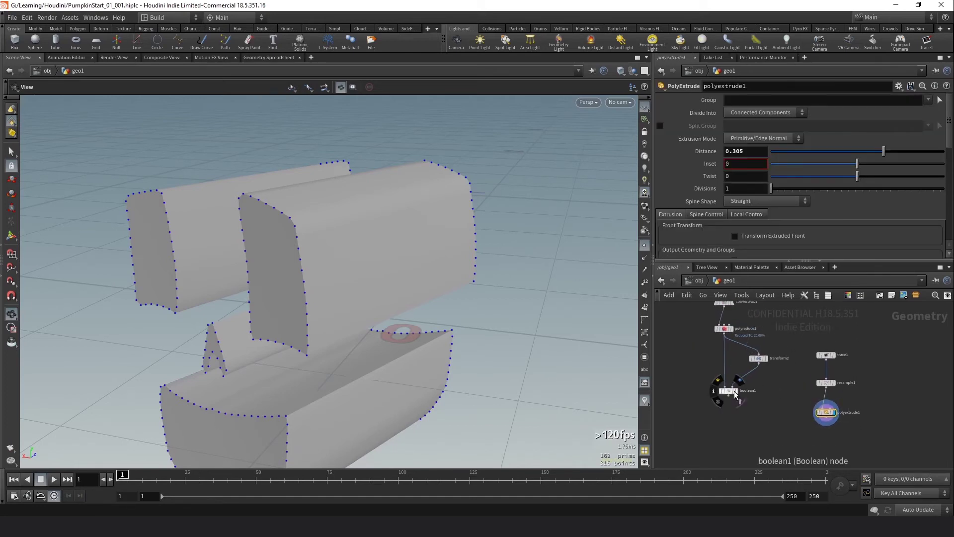
{"action": "scroll", "coordinate": [744, 407], "scroll_direction": "up", "scroll_amount": 3}
{"action": "left_click", "coordinate": [736, 385]}
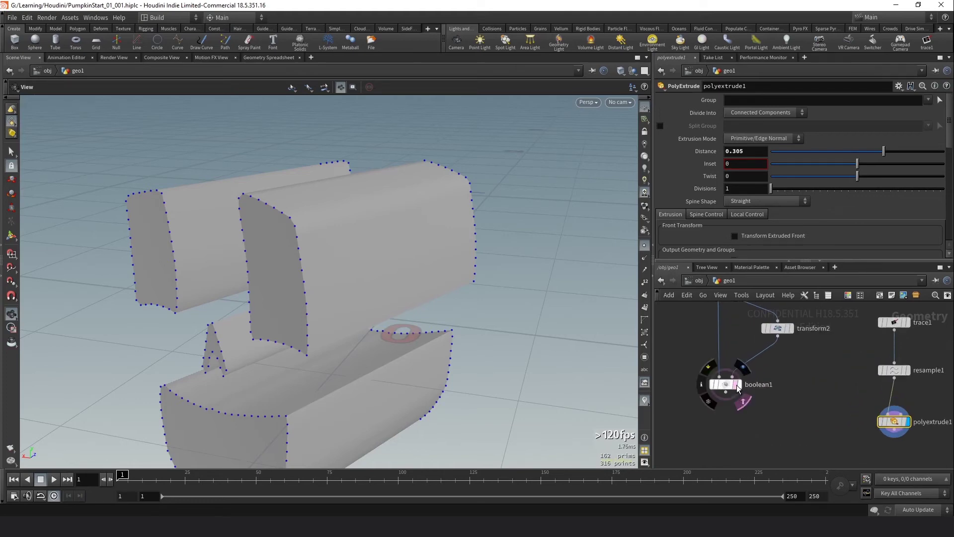
{"action": "scroll", "coordinate": [517, 298], "scroll_direction": "down", "scroll_amount": 3}
{"action": "left_click_drag", "start_coordinate": [517, 298], "coordinate": [522, 338], "text": "alt"}
Step: Add a Transform node below polyextrude1, feed it the extruded face and display it
{"action": "middle_click_drag", "start_coordinate": [870, 433], "coordinate": [795, 435]}
{"action": "scroll", "coordinate": [795, 434], "scroll_direction": "down", "scroll_amount": 2}
{"action": "left_click_drag", "start_coordinate": [869, 343], "coordinate": [821, 396]}
{"action": "middle_click_drag", "start_coordinate": [822, 396], "coordinate": [818, 377]}
{"action": "left_click", "coordinate": [823, 405]}
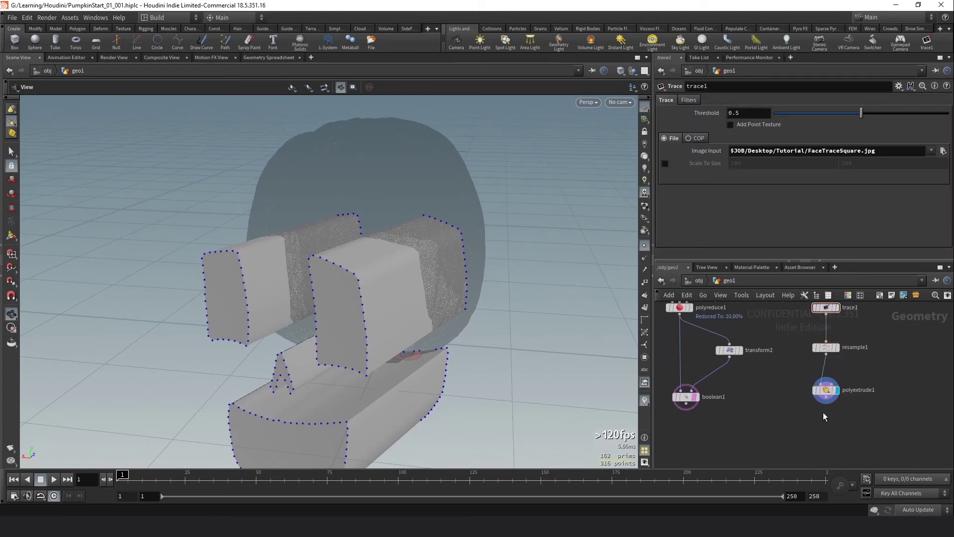
{"action": "key", "text": "Tab"}
{"action": "type", "text": "transform"}
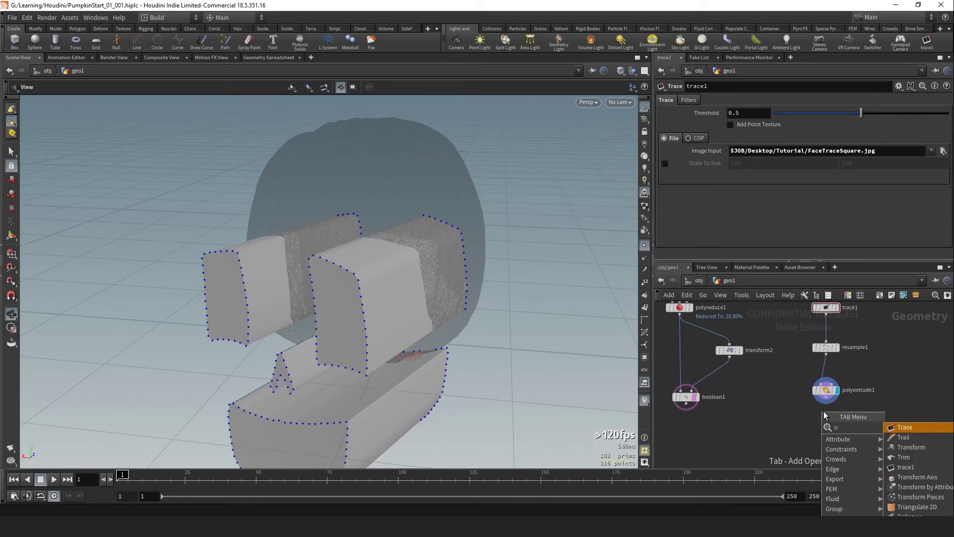
{"action": "key", "text": "Return"}
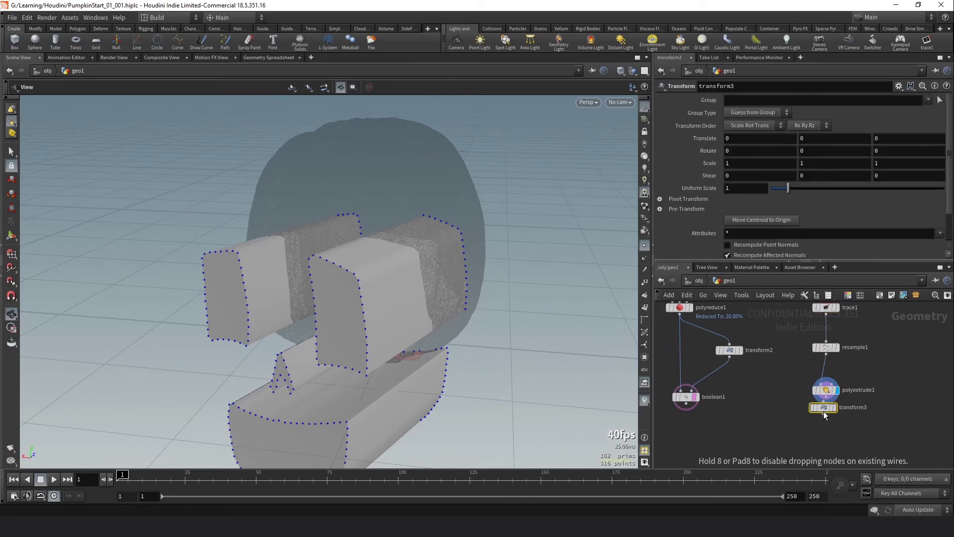
{"action": "left_click", "coordinate": [824, 411]}
{"action": "left_click", "coordinate": [826, 410]}
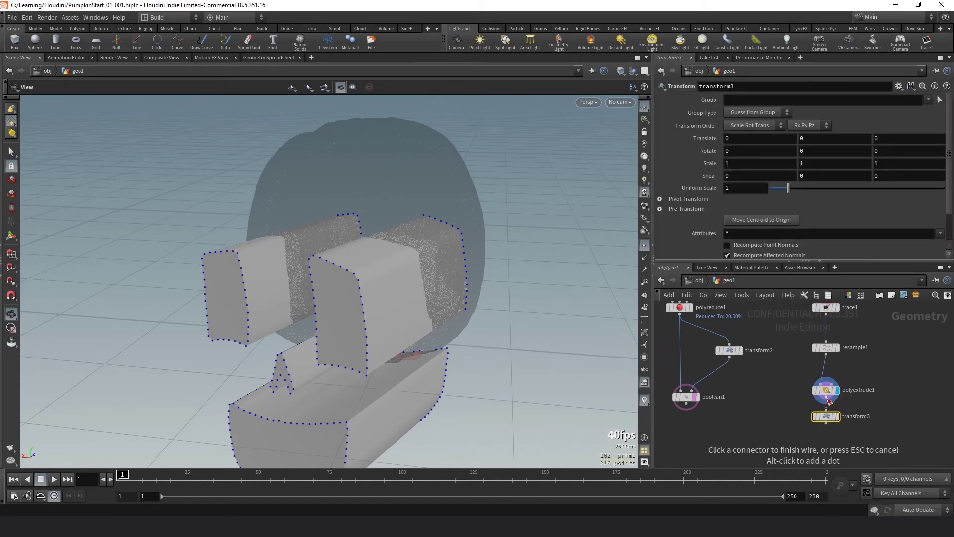
{"action": "left_click", "coordinate": [826, 401]}
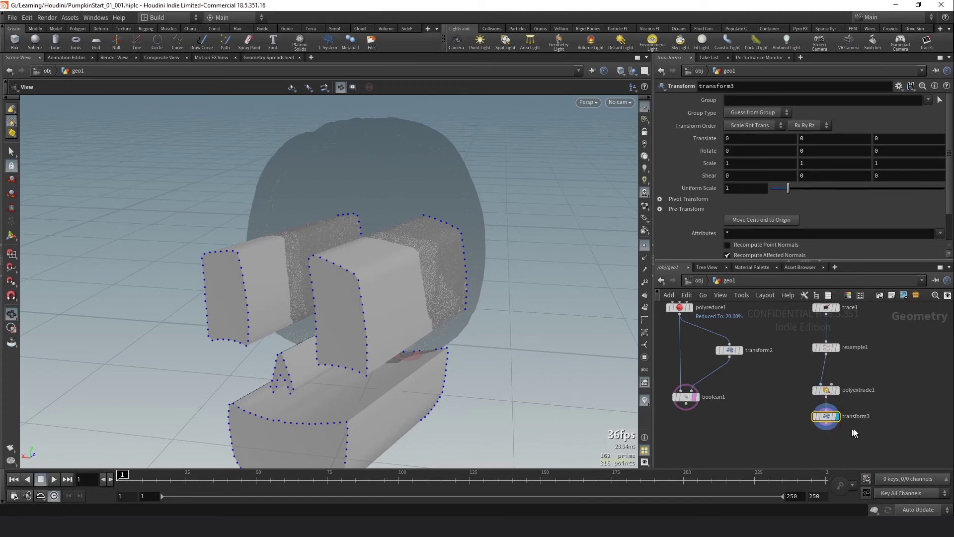
{"action": "left_click", "coordinate": [837, 417]}
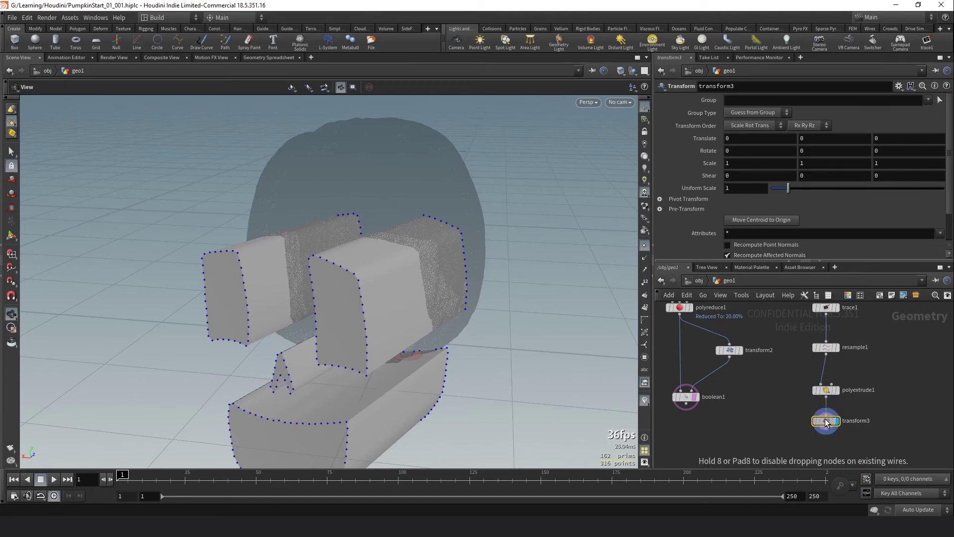
Step: Raise the face in transform3 with a Y translation of 0.13 and set its uniform scale to 0.7
{"action": "mouse_move", "coordinate": [479, 252]}
{"action": "left_mouse_down"}
{"action": "mouse_move", "coordinate": [499, 245]}
{"action": "mouse_move", "coordinate": [479, 247]}
{"action": "left_mouse_up"}
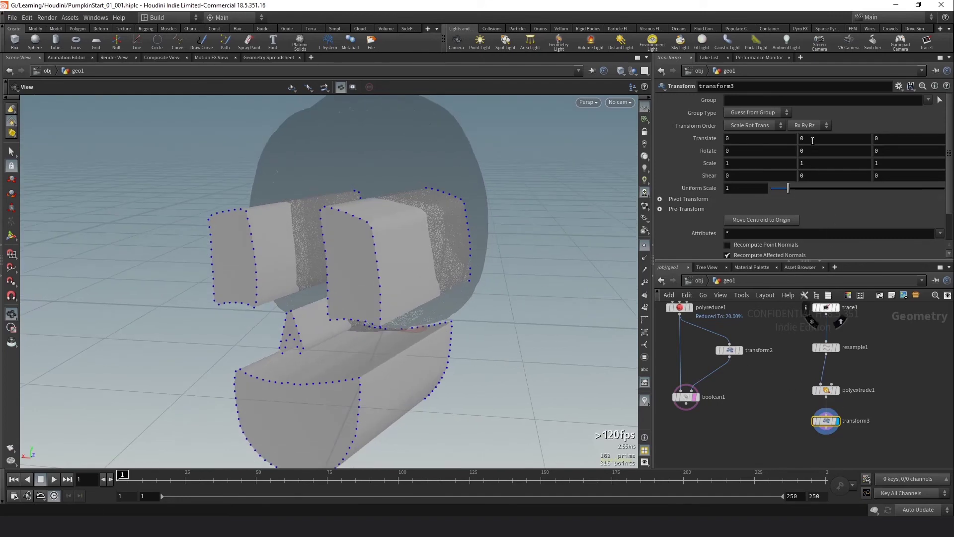
{"action": "mouse_move", "coordinate": [813, 141]}
{"action": "middle_mouse_down"}
{"action": "mouse_move", "coordinate": [840, 141]}
{"action": "mouse_move", "coordinate": [810, 140]}
{"action": "mouse_move", "coordinate": [815, 158]}
{"action": "mouse_move", "coordinate": [846, 158]}
{"action": "mouse_move", "coordinate": [796, 149]}
{"action": "middle_mouse_up"}
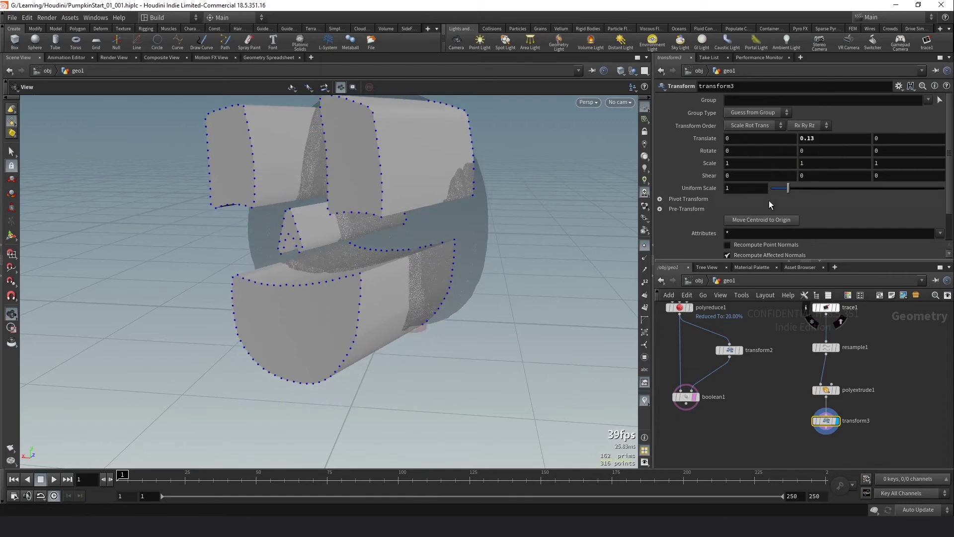
{"action": "type", "text": ".7"}
{"action": "key", "text": "Return"}
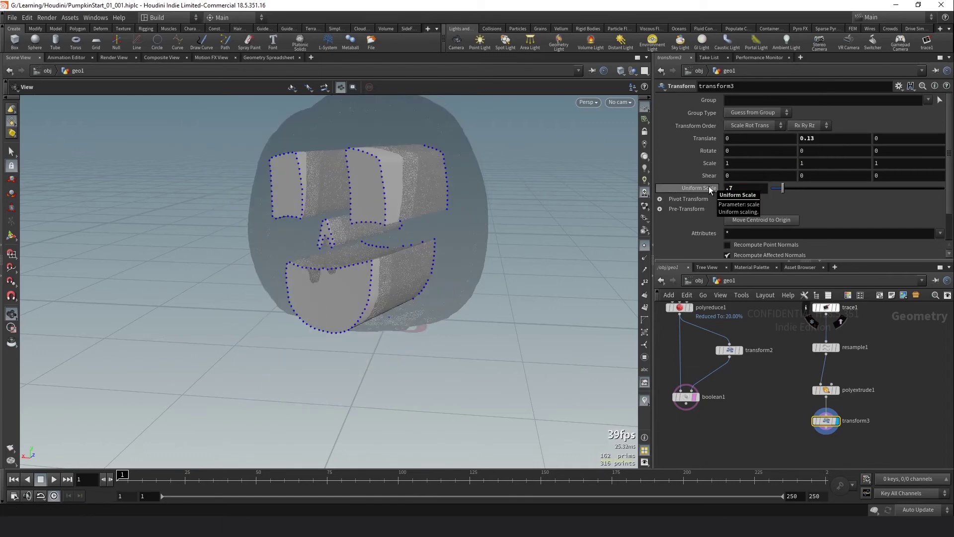
Step: Set transform3's Y rotation to 18.9 to turn the extruded face, judging it against the pumpkin from above
{"action": "left_click_drag", "start_coordinate": [498, 160], "coordinate": [473, 244]}
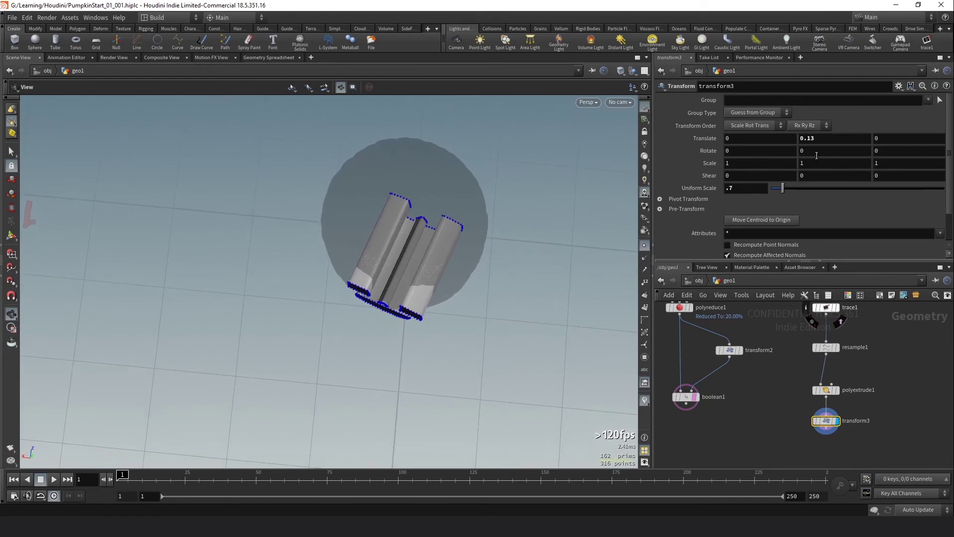
{"action": "middle_click_drag", "start_coordinate": [816, 155], "coordinate": [863, 188]}
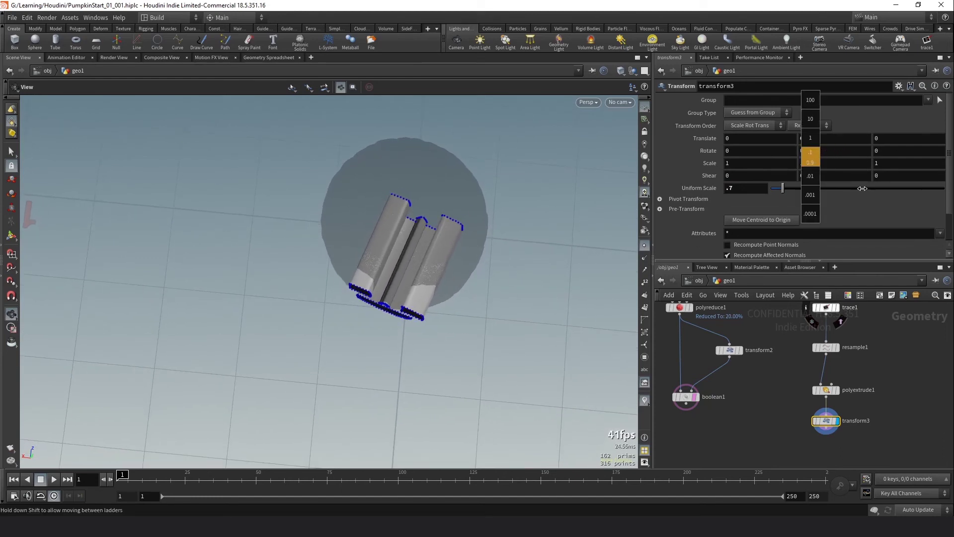
{"action": "middle_click_drag", "start_coordinate": [802, 151], "coordinate": [894, 128]}
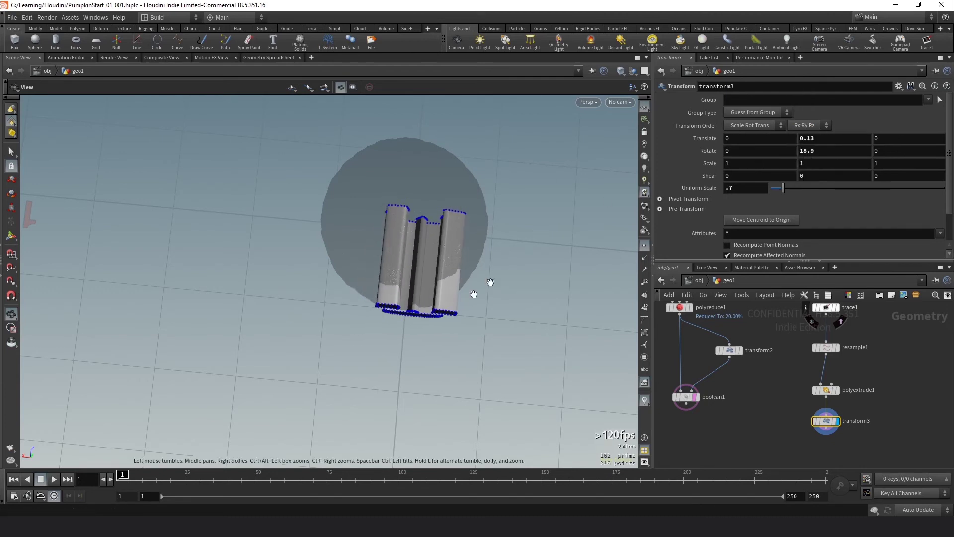
Step: Position the face on the pumpkin's front by setting transform3's translation to 0.03, 0.15, -0.04
{"action": "mouse_move", "coordinate": [755, 140]}
{"action": "middle_mouse_down"}
{"action": "mouse_move", "coordinate": [786, 142]}
{"action": "mouse_move", "coordinate": [741, 149]}
{"action": "mouse_move", "coordinate": [782, 158]}
{"action": "mouse_move", "coordinate": [758, 143]}
{"action": "middle_mouse_up"}
{"action": "middle_click_drag", "start_coordinate": [881, 143], "coordinate": [863, 151]}
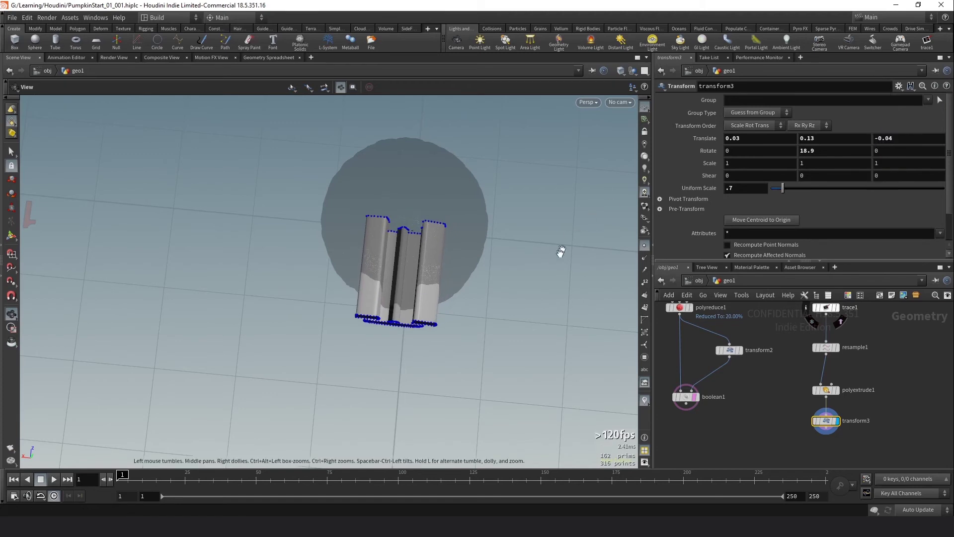
{"action": "left_click_drag", "start_coordinate": [560, 251], "coordinate": [552, 129]}
{"action": "middle_click_drag", "start_coordinate": [819, 141], "coordinate": [838, 157]}
{"action": "left_click_drag", "start_coordinate": [575, 209], "coordinate": [551, 264]}
{"action": "key", "text": "h"}
Step: Duplicate boolean1 as boolean2 and wire boolean1 into its first input and transform3 into its second
{"action": "middle_click_drag", "start_coordinate": [731, 446], "coordinate": [700, 391]}
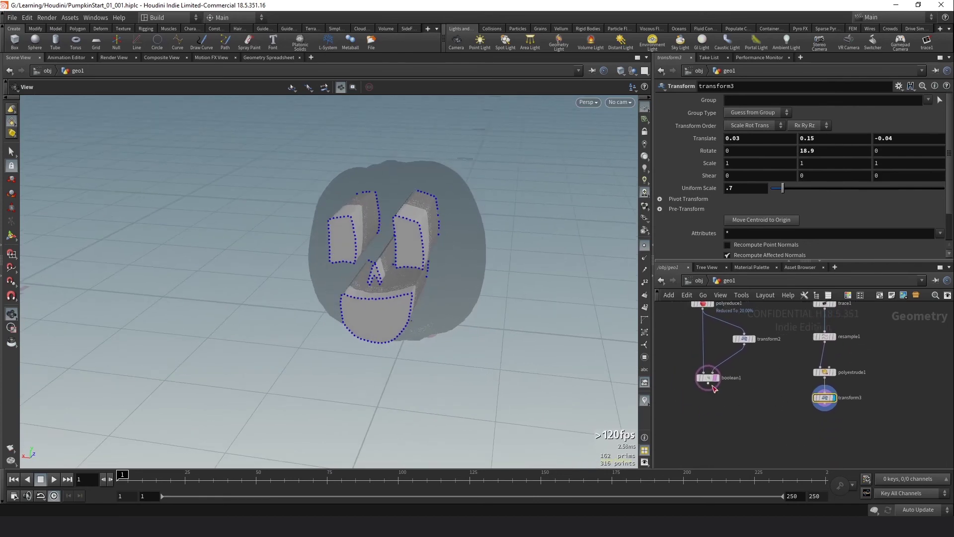
{"action": "left_click", "coordinate": [708, 378]}
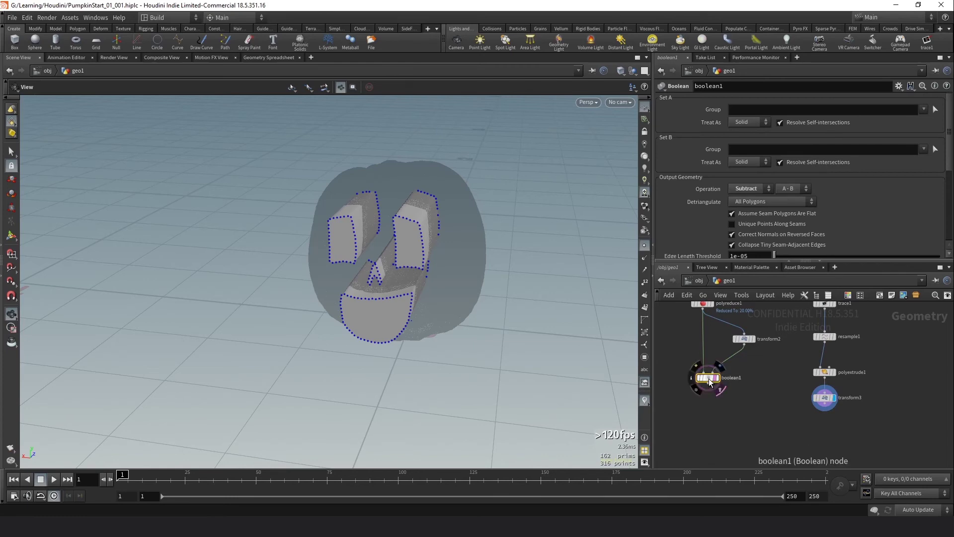
{"action": "key", "text": "Tab"}
{"action": "left_click", "coordinate": [775, 445]}
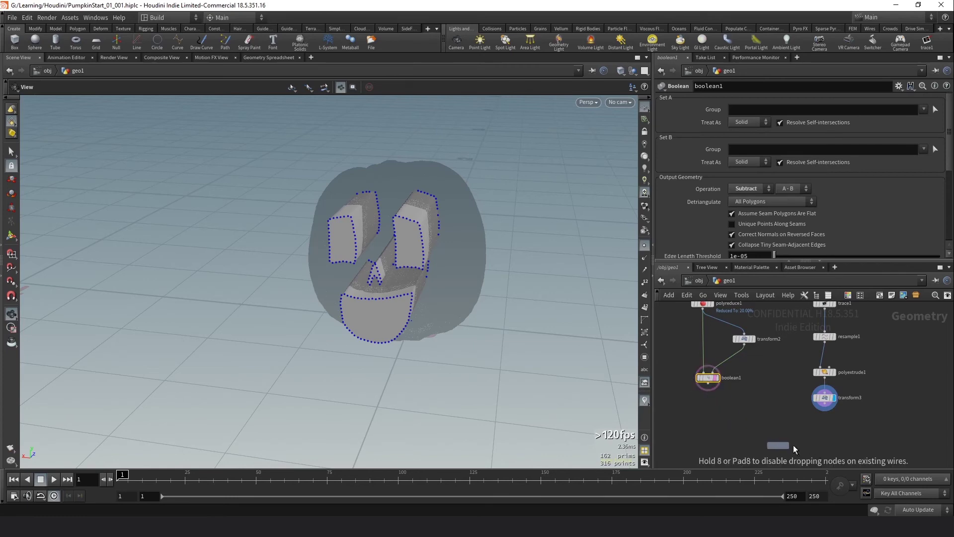
{"action": "left_click", "coordinate": [793, 444]}
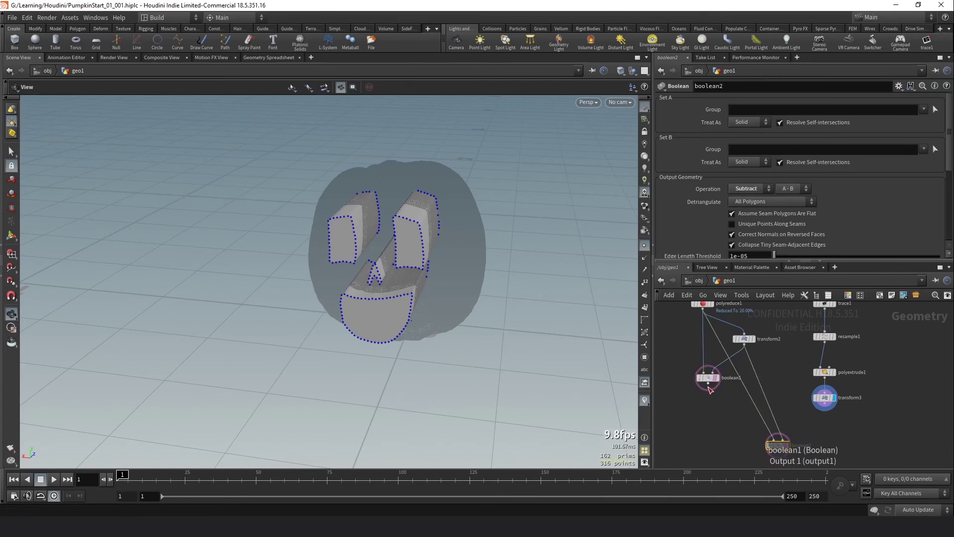
{"action": "left_click_drag", "start_coordinate": [709, 386], "coordinate": [774, 445]}
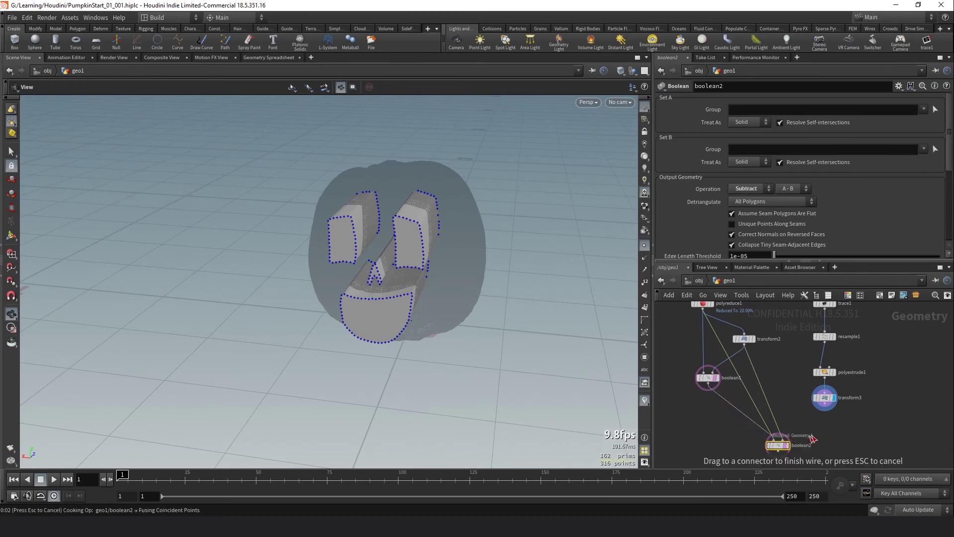
{"action": "left_click", "coordinate": [789, 440]}
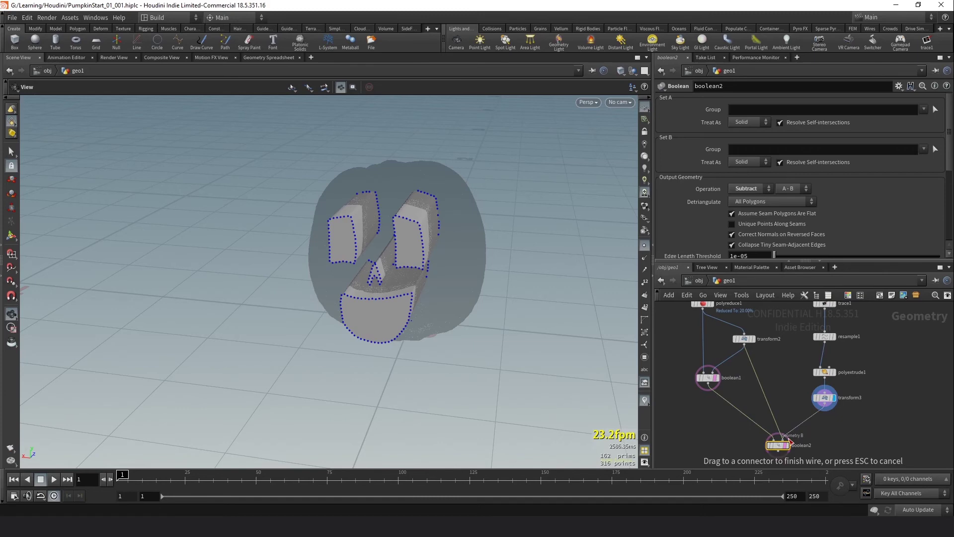
{"action": "left_click", "coordinate": [803, 459]}
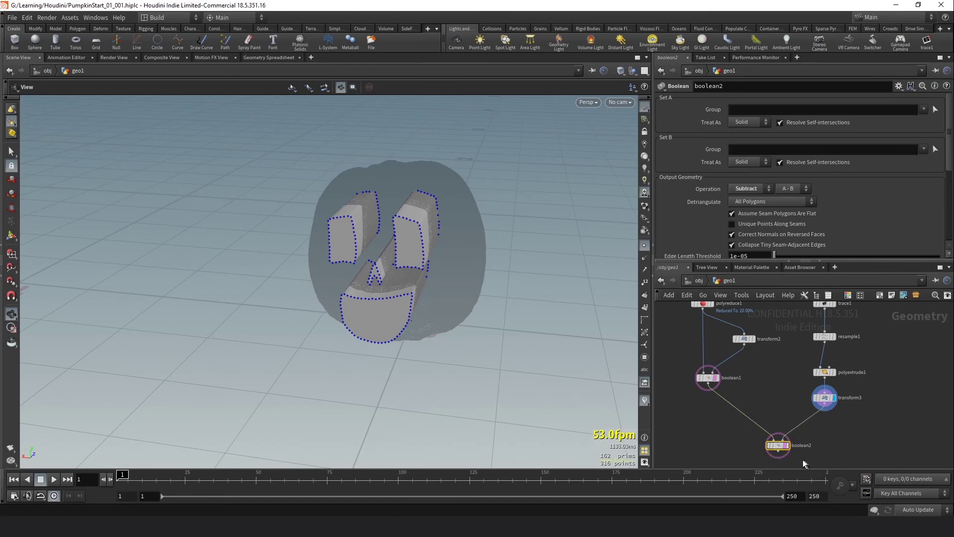
Step: Display boolean2, turn off the point display and check the carved face up close
{"action": "left_click", "coordinate": [788, 446]}
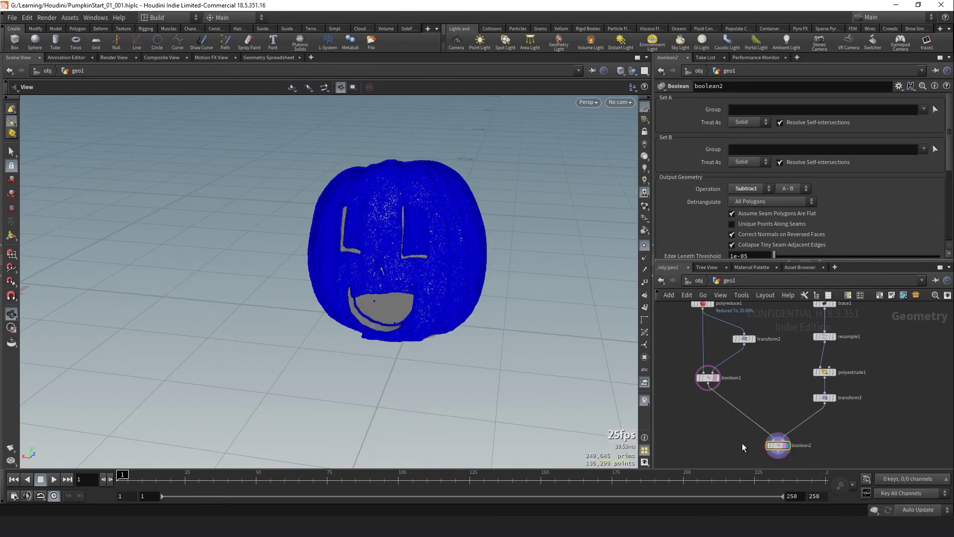
{"action": "left_click", "coordinate": [645, 245]}
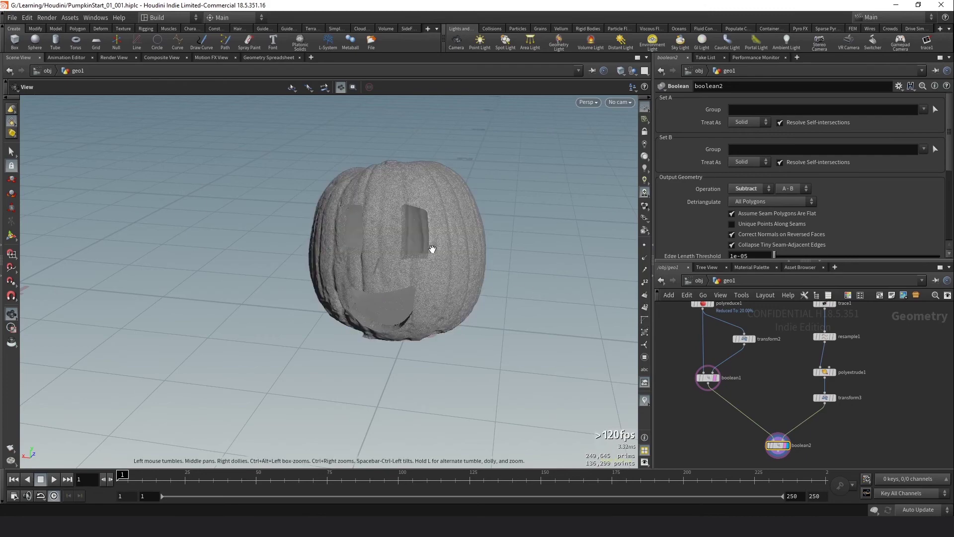
{"action": "key", "text": "w"}
{"action": "key", "text": "w"}
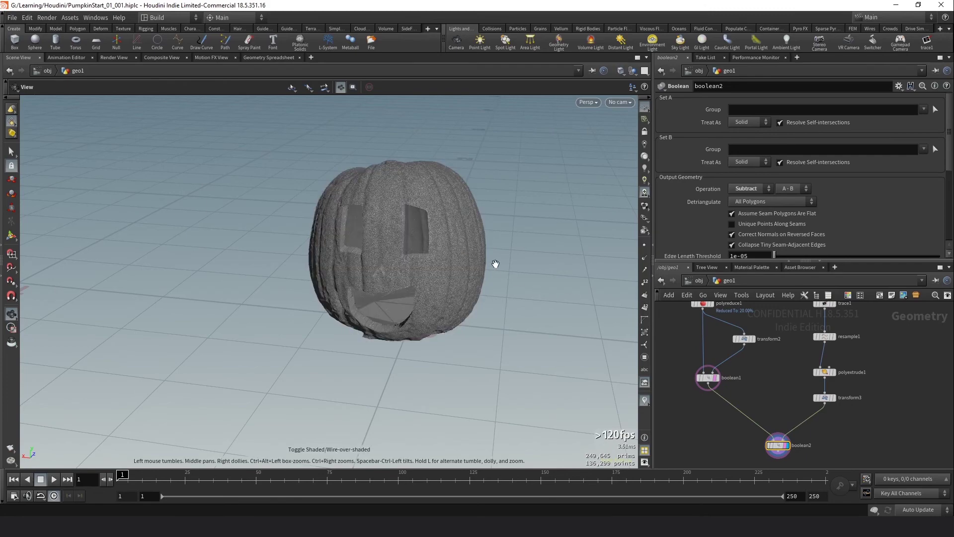
{"action": "left_click_drag", "start_coordinate": [495, 264], "coordinate": [447, 245]}
{"action": "scroll", "coordinate": [472, 238], "scroll_direction": "up", "scroll_amount": 5}
{"action": "scroll", "coordinate": [486, 235], "scroll_direction": "down", "scroll_amount": 3}
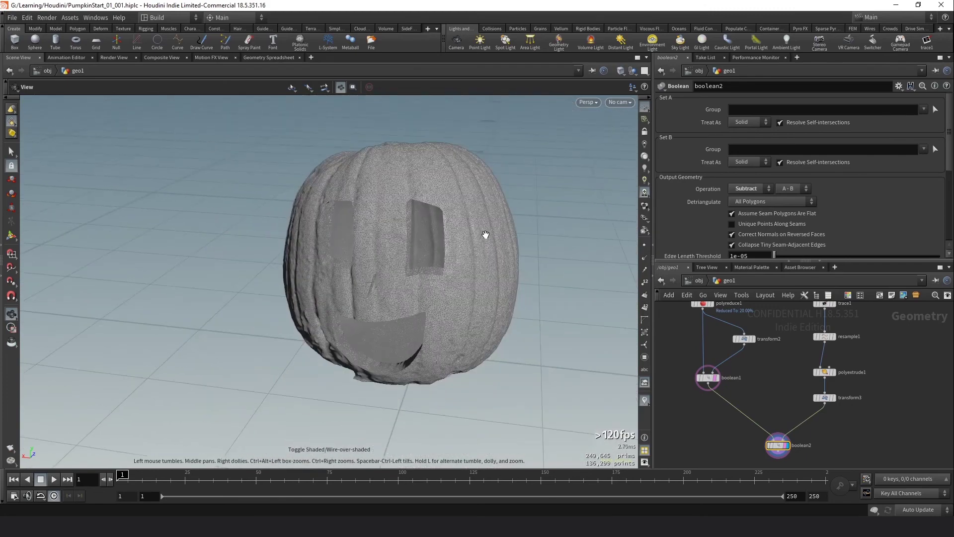
Step: Turn off the template display of boolean1 and boolean2, leaving boolean2 as the displayed shaded result
{"action": "key", "text": "shift+w"}
{"action": "key", "text": "shift+w"}
{"action": "key", "text": "shift+w"}
{"action": "key", "text": "shift+w"}
{"action": "left_click", "coordinate": [789, 456]}
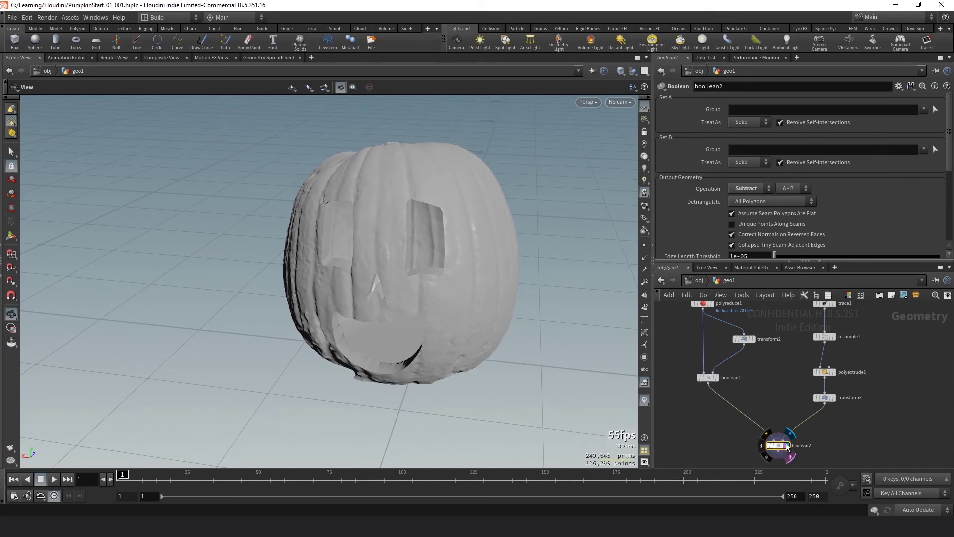
{"action": "left_click_drag", "start_coordinate": [787, 445], "coordinate": [786, 449]}
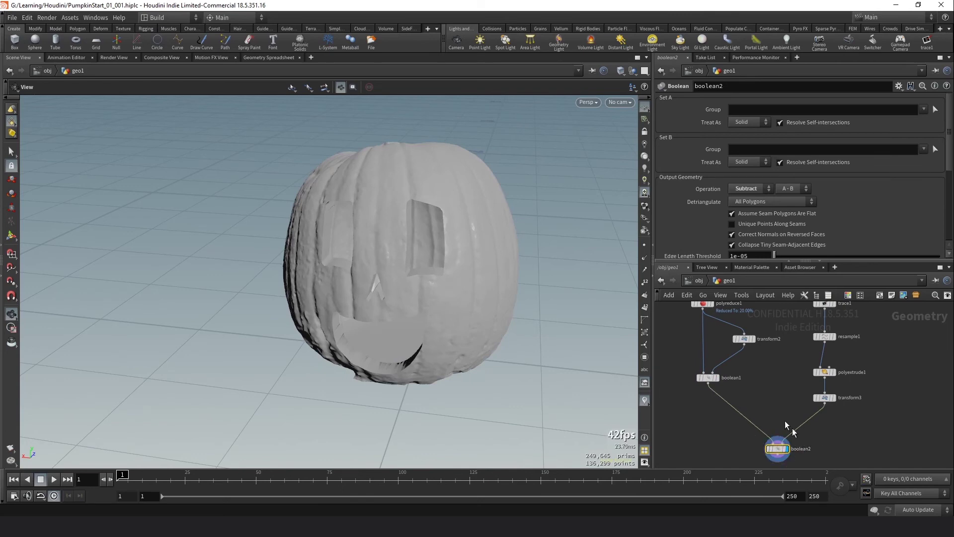
Step: Add a Color node below boolean2, wire boolean2 into it and make it the displayed node
{"action": "left_click_drag", "start_coordinate": [536, 283], "coordinate": [448, 305]}
{"action": "middle_click_drag", "start_coordinate": [761, 357], "coordinate": [767, 385]}
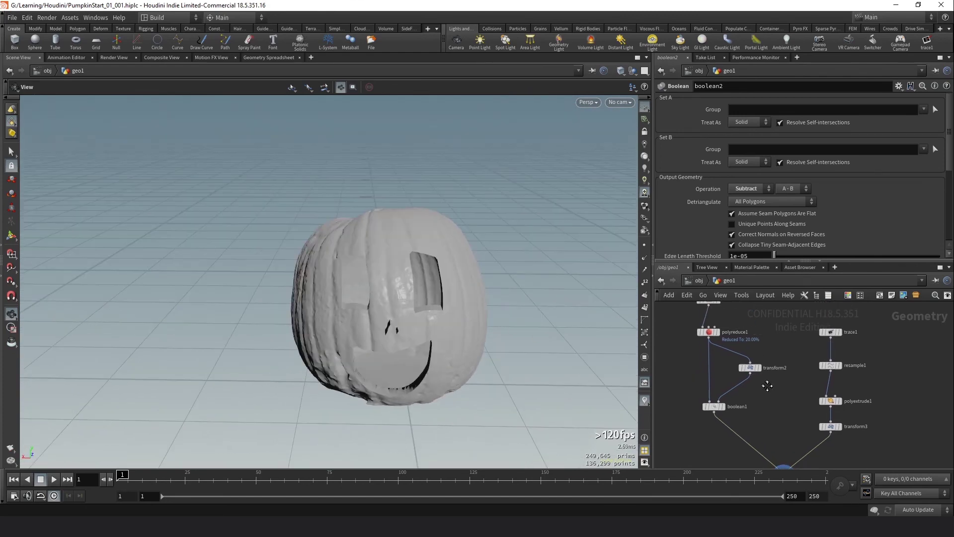
{"action": "middle_click_drag", "start_coordinate": [756, 329], "coordinate": [756, 346]}
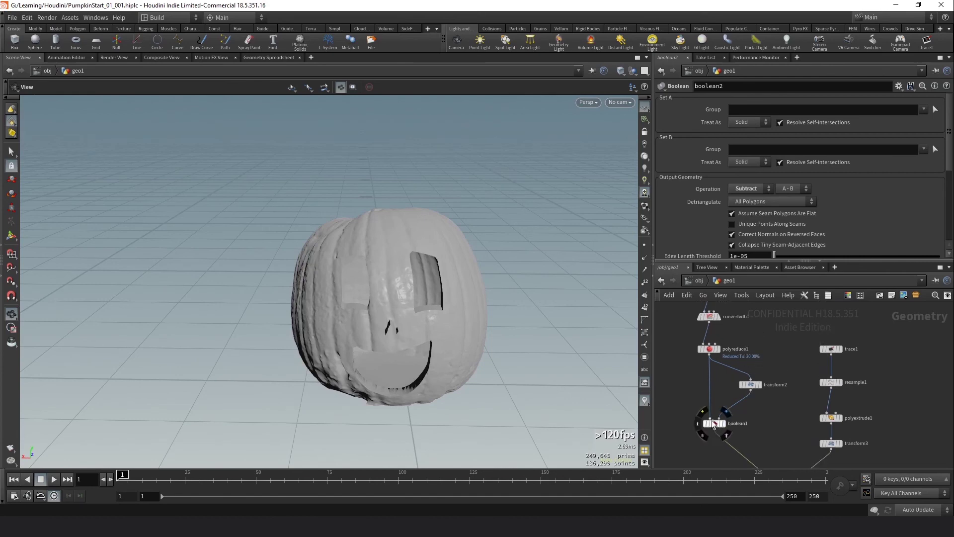
{"action": "middle_click_drag", "start_coordinate": [784, 426], "coordinate": [769, 370]}
{"action": "middle_click_drag", "start_coordinate": [772, 406], "coordinate": [789, 358]}
{"action": "key", "text": "Tab"}
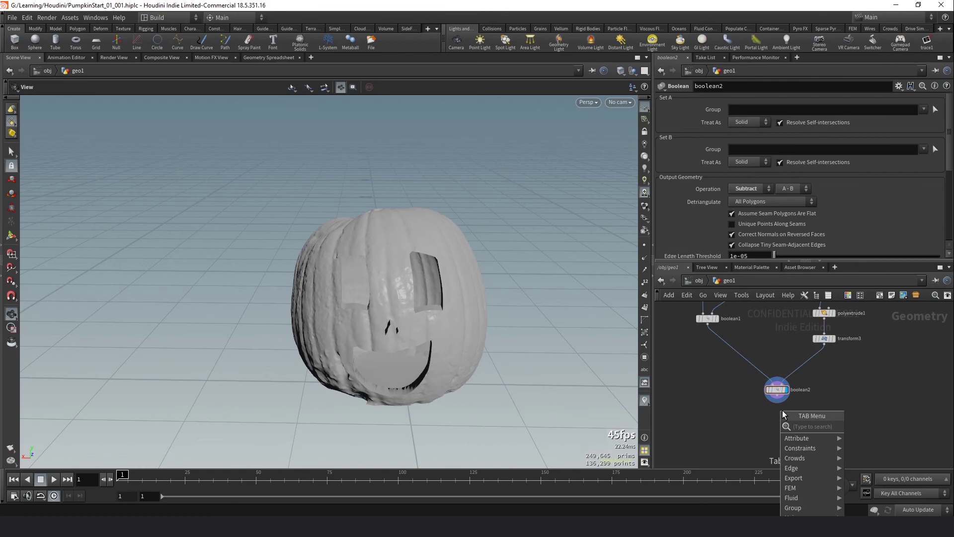
{"action": "type", "text": "color"}
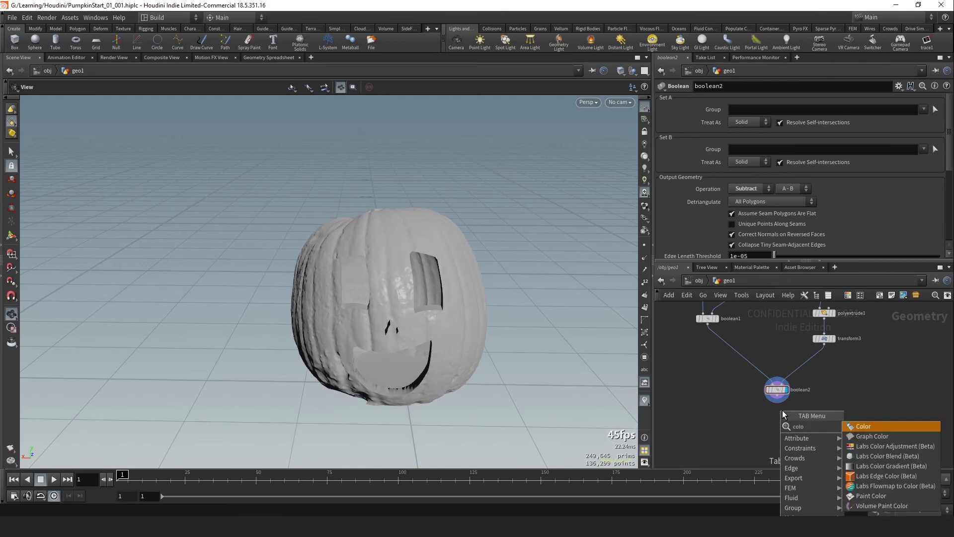
{"action": "key", "text": "Return"}
{"action": "left_click", "coordinate": [783, 410]}
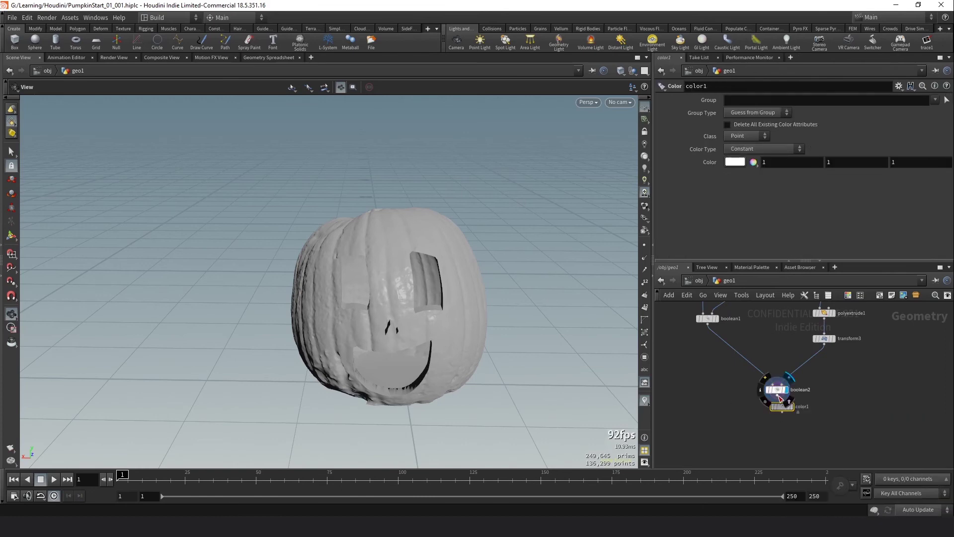
{"action": "left_click", "coordinate": [782, 403]}
{"action": "left_click", "coordinate": [778, 394]}
{"action": "left_click_drag", "start_coordinate": [782, 407], "coordinate": [782, 421]}
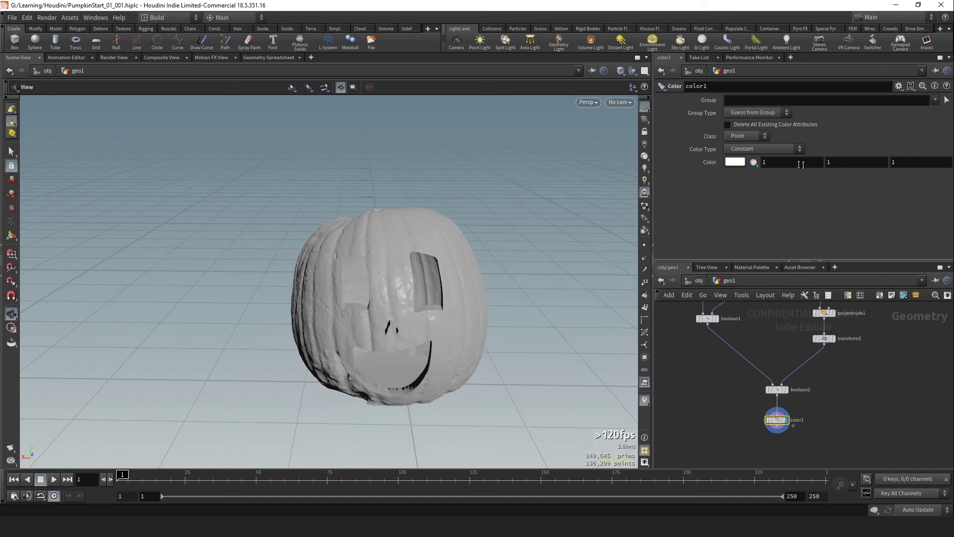
Step: Set color1's constant colour to orange with R 1, G 0.32 and B 0.061
{"action": "left_click", "coordinate": [918, 163]}
{"action": "type", "text": ".5"}
{"action": "key", "text": "Return"}
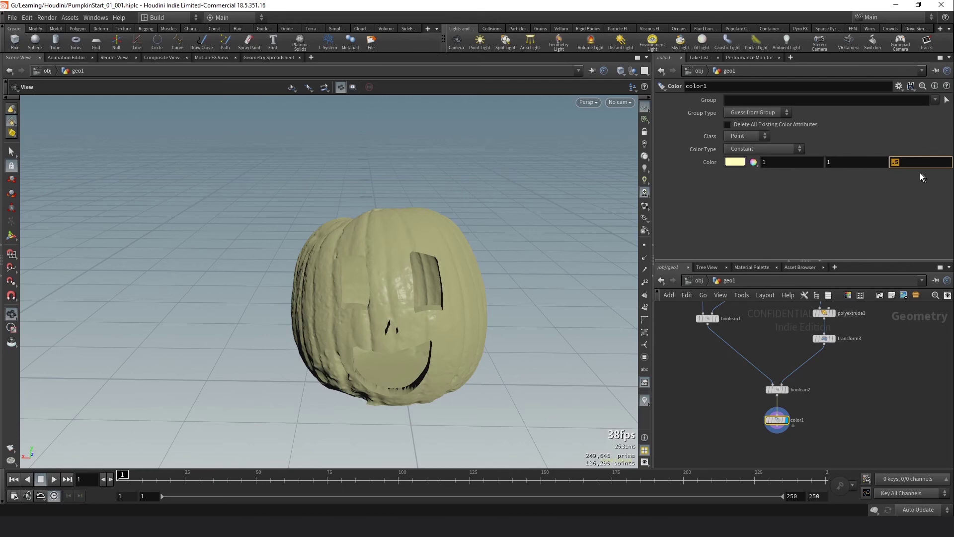
{"action": "type", "text": ".2"}
{"action": "key", "text": "Return"}
{"action": "left_click", "coordinate": [863, 164]}
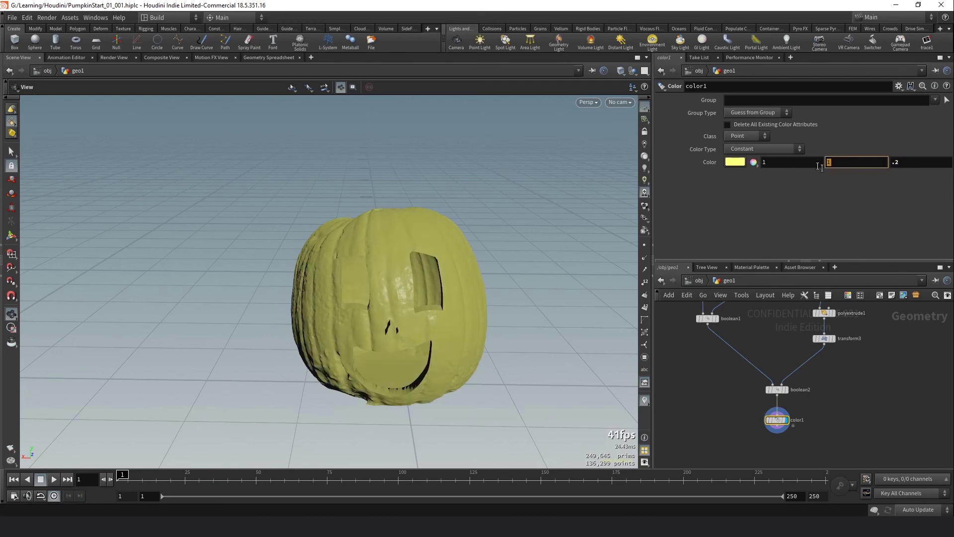
{"action": "type", "text": ".3"}
{"action": "key", "text": "Return"}
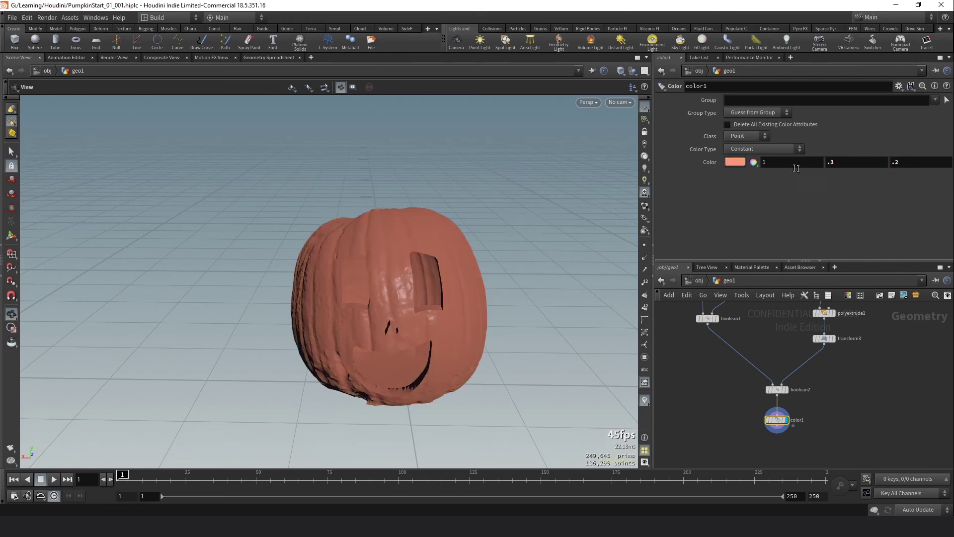
{"action": "left_click", "coordinate": [755, 163]}
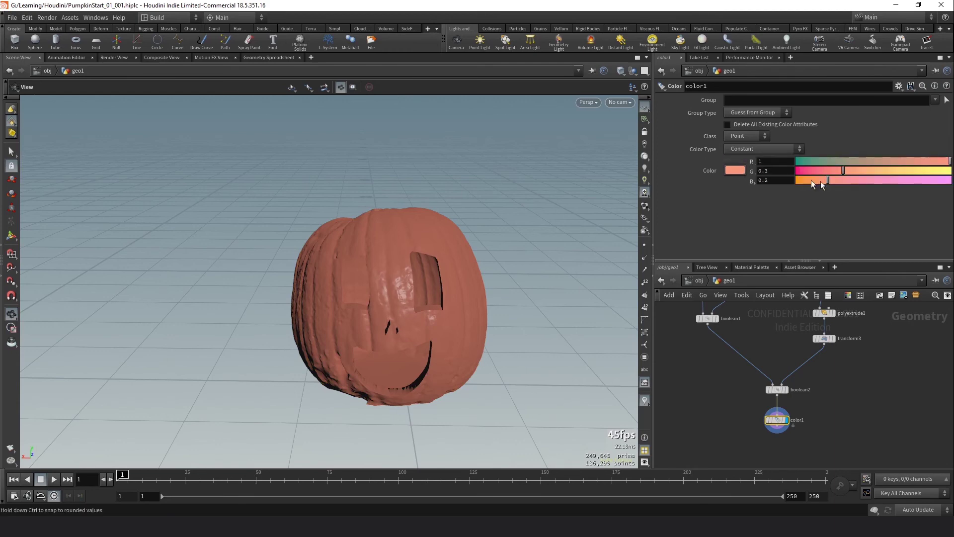
{"action": "left_click_drag", "start_coordinate": [831, 167], "coordinate": [818, 183]}
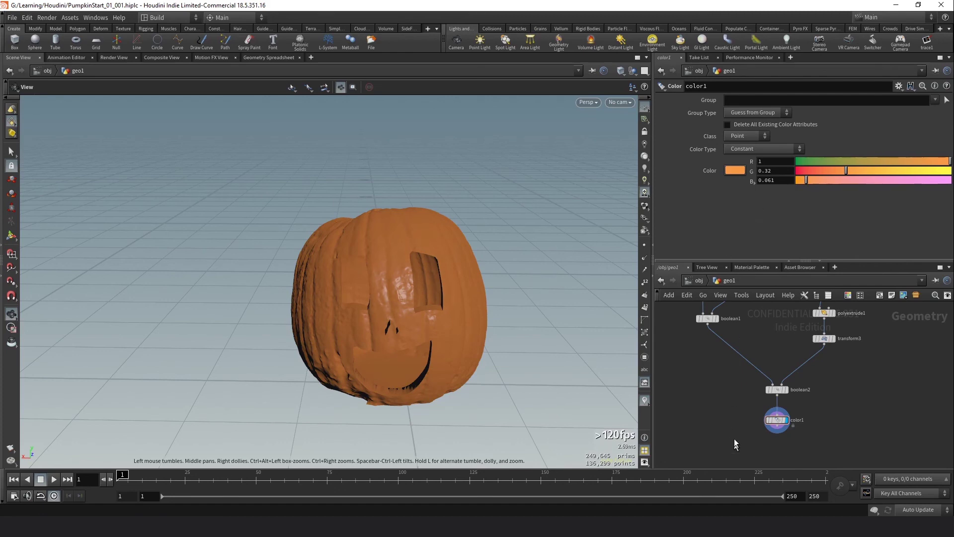
Step: Place a point light inside the hollow pumpkin and raise it to about the height of the nose
{"action": "middle_click_drag", "start_coordinate": [735, 438], "coordinate": [728, 396]}
{"action": "left_click", "coordinate": [480, 41]}
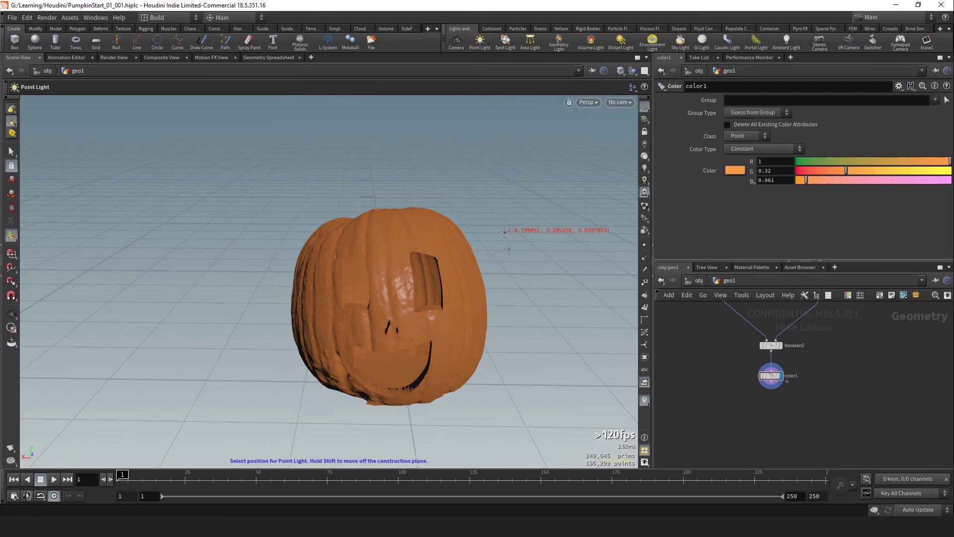
{"action": "left_click", "coordinate": [392, 350]}
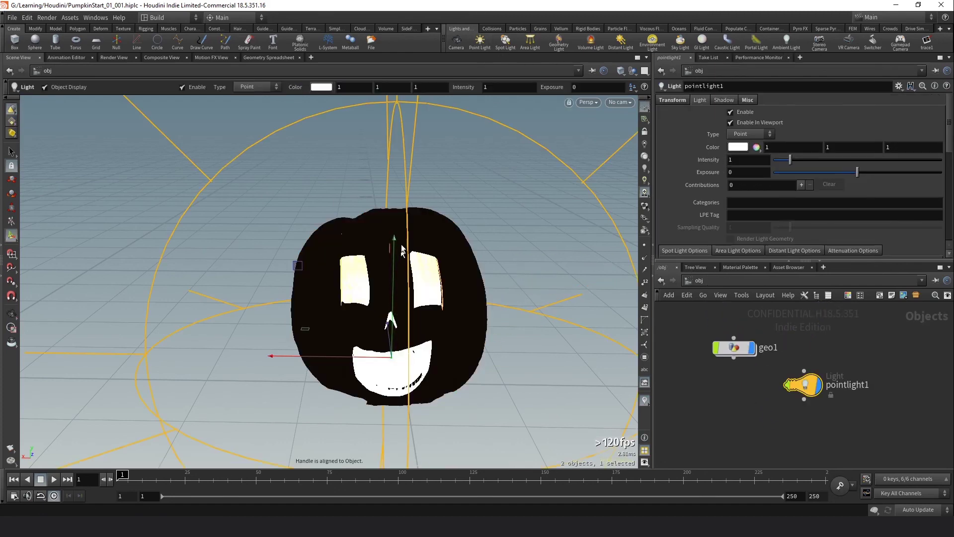
{"action": "left_click_drag", "start_coordinate": [393, 240], "coordinate": [392, 204]}
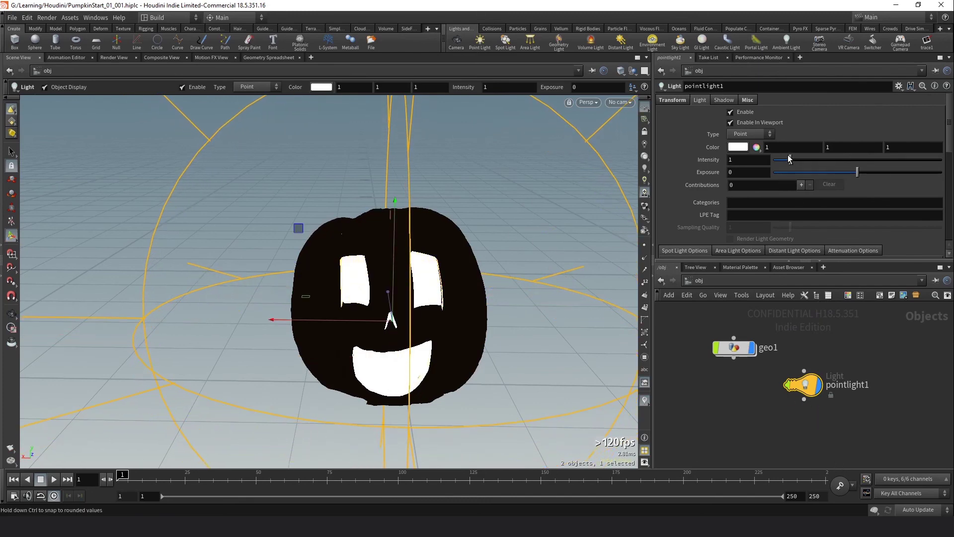
Step: Set pointlight1's intensity to 0.1 and check the glow through the carved face
{"action": "left_click_drag", "start_coordinate": [790, 159], "coordinate": [777, 159]}
{"action": "left_click", "coordinate": [747, 160]}
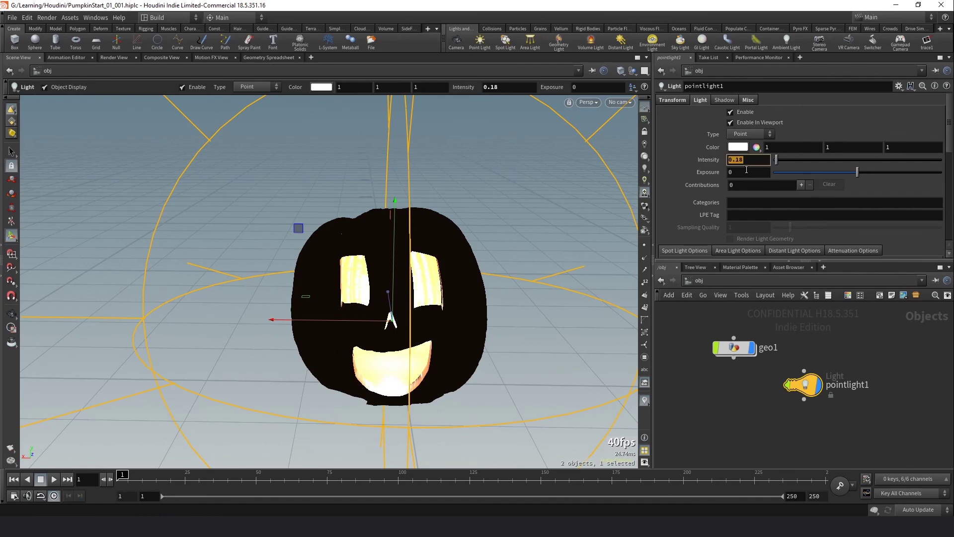
{"action": "type", "text": ".1"}
{"action": "key", "text": "Return"}
{"action": "key", "text": "Escape"}
{"action": "left_click_drag", "start_coordinate": [490, 336], "coordinate": [521, 324]}
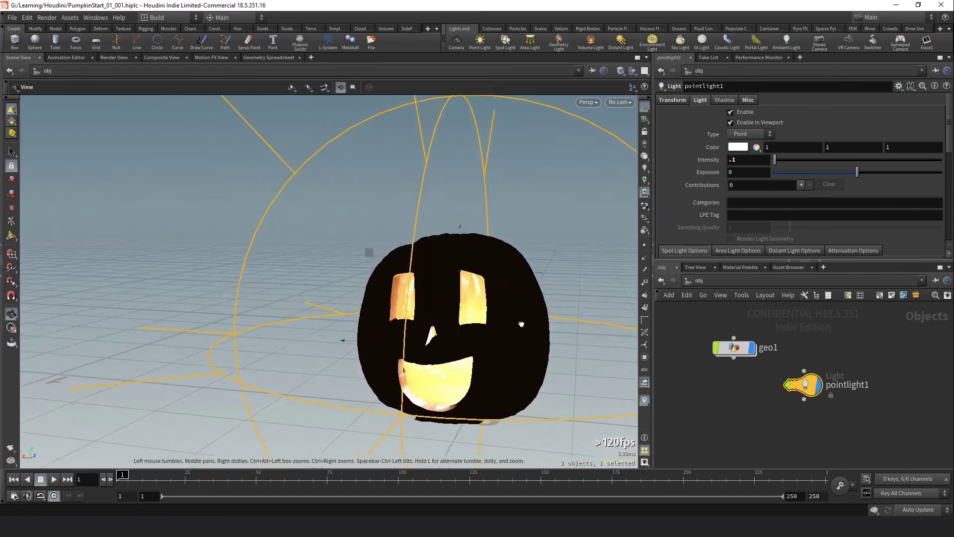
Step: Add an environment light to the scene to illuminate the outside of the pumpkin, then clear the selection
{"action": "scroll", "coordinate": [750, 410], "scroll_direction": "down", "scroll_amount": 4}
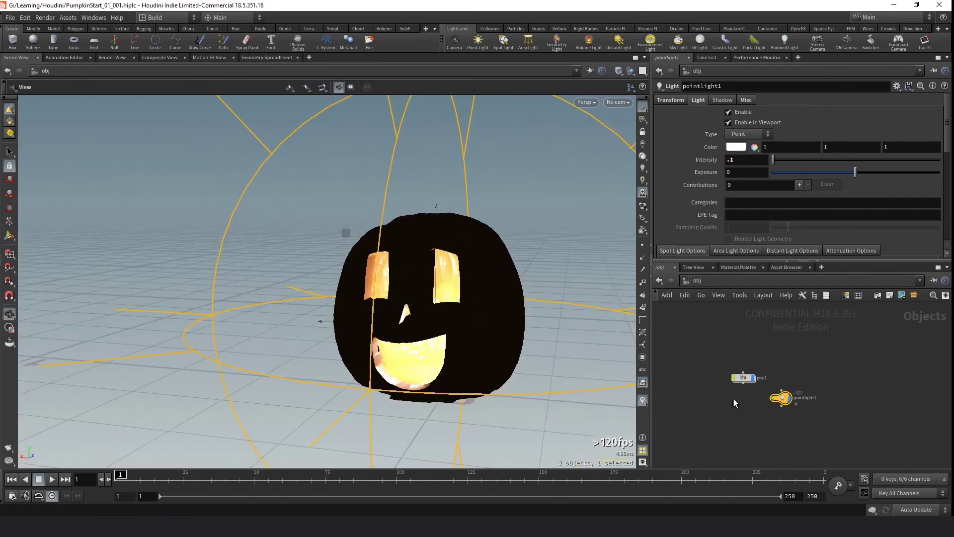
{"action": "middle_click_drag", "start_coordinate": [735, 400], "coordinate": [711, 396]}
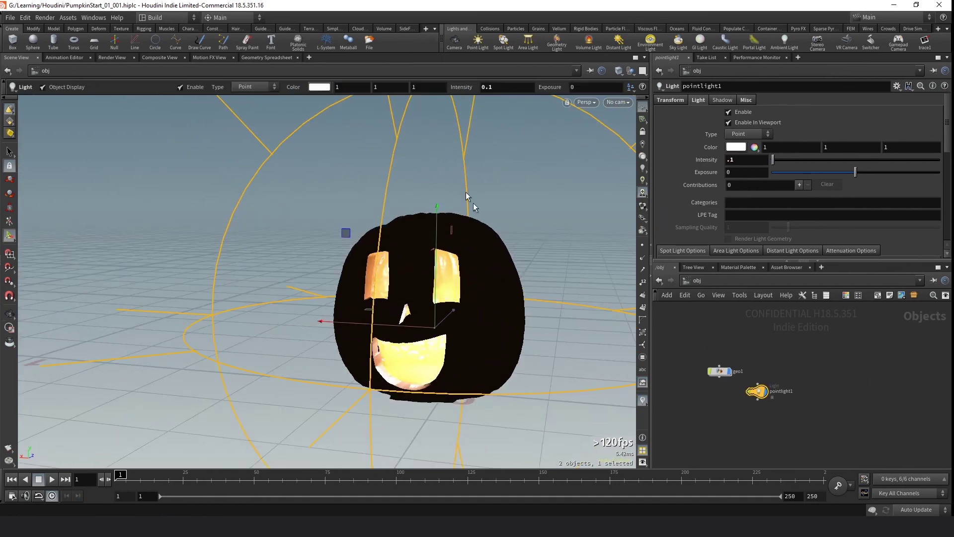
{"action": "middle_click_drag", "start_coordinate": [588, 252], "coordinate": [501, 235]}
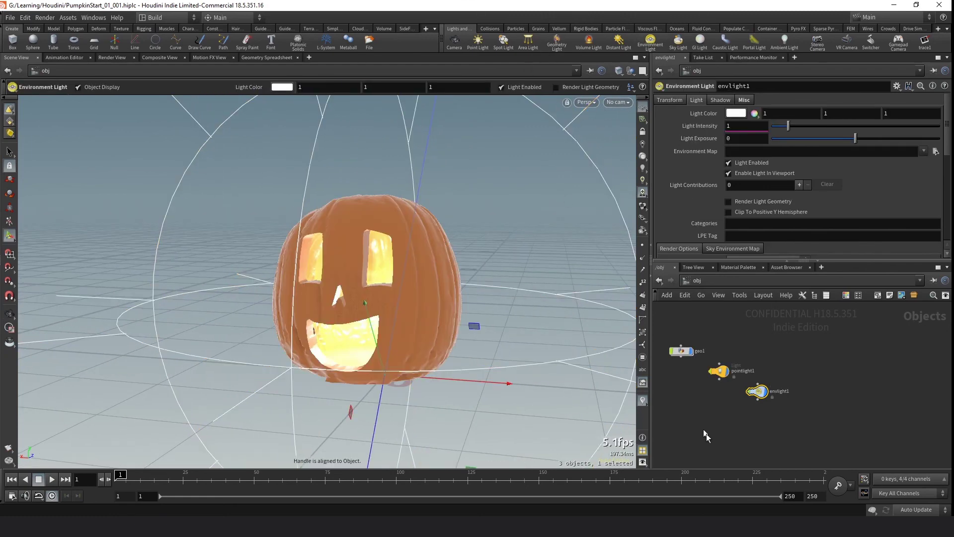
{"action": "left_click", "coordinate": [473, 299]}
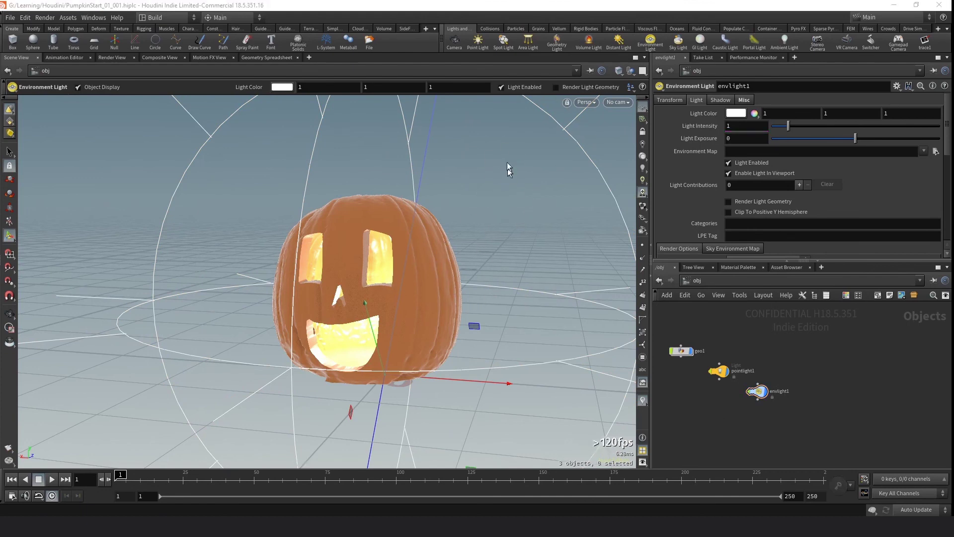
Step: Set the viewport's background colour scheme to Dark in the display options
{"action": "key", "text": "d"}
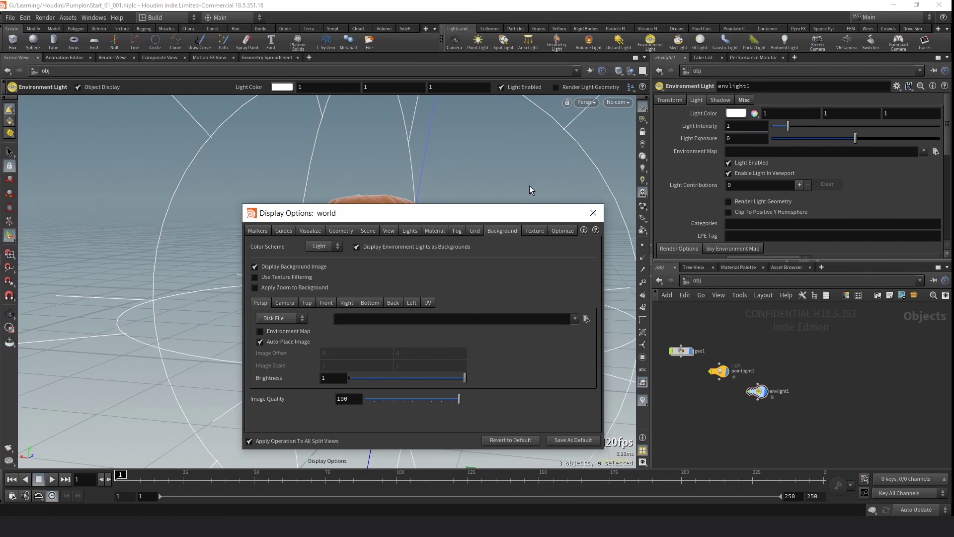
{"action": "left_click", "coordinate": [320, 247]}
{"action": "left_click", "coordinate": [316, 266]}
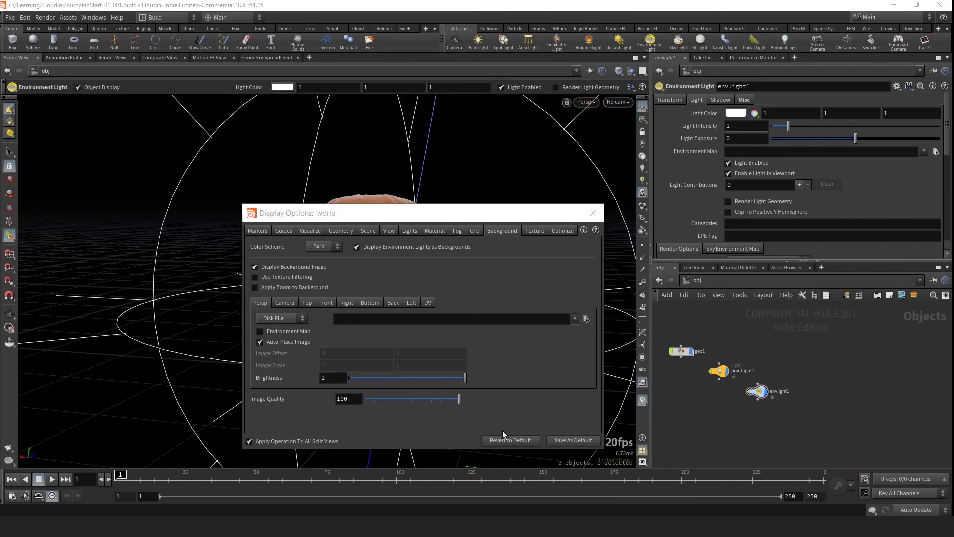
{"action": "left_click", "coordinate": [594, 214]}
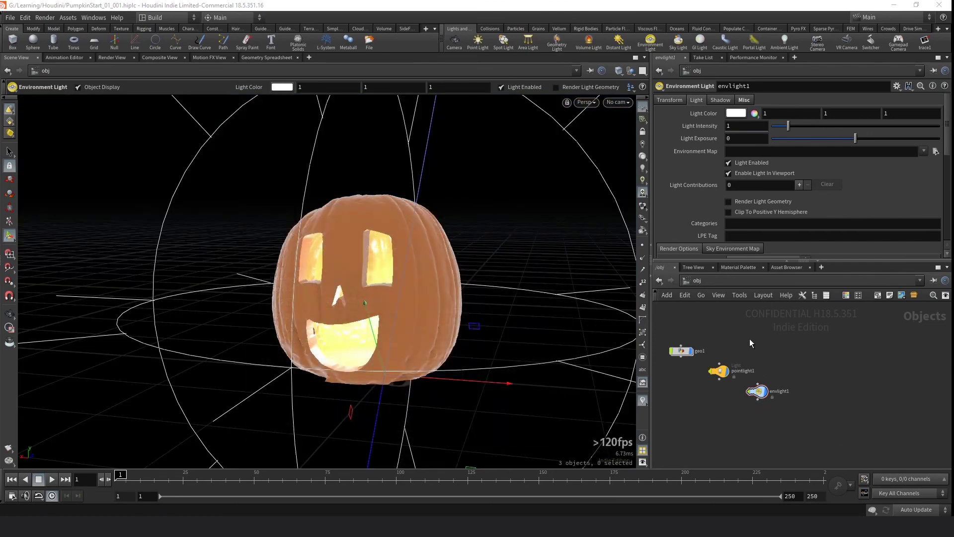
Step: Turn off the viewport display of the point light and environment light guides, and select geo1
{"action": "left_click", "coordinate": [682, 350]}
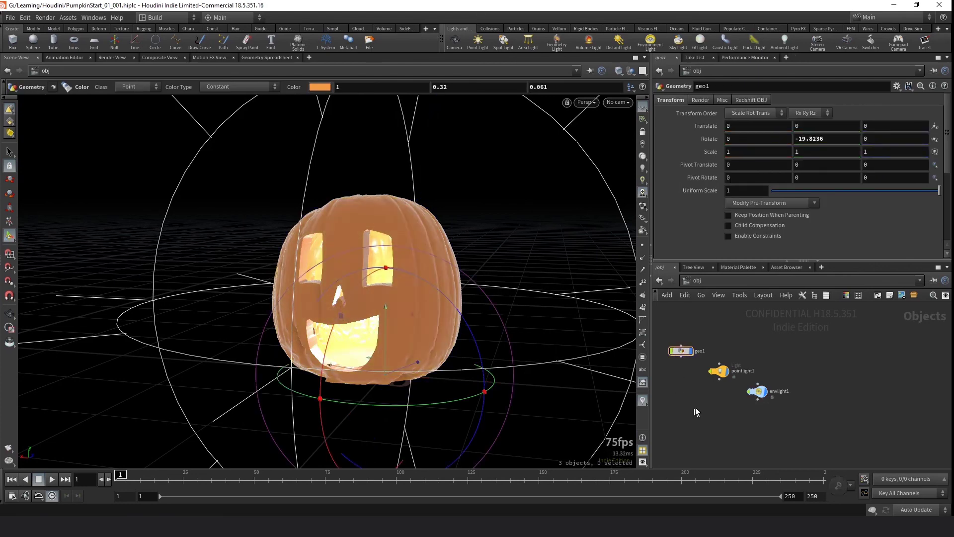
{"action": "left_click", "coordinate": [728, 373]}
{"action": "left_click", "coordinate": [681, 350]}
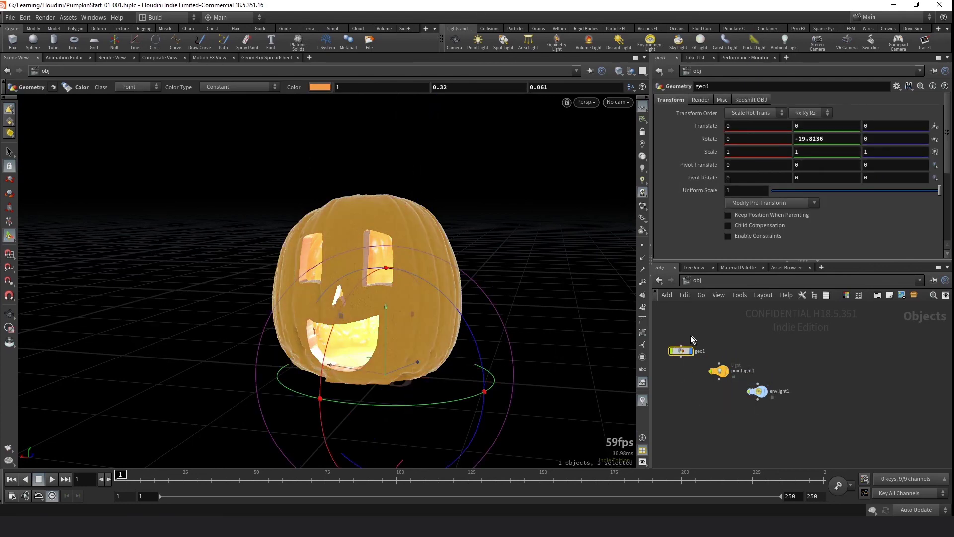
Step: Clear the geo1 selection with the Select tool and inspect the lit pumpkin from the front
{"action": "left_click", "coordinate": [9, 151]}
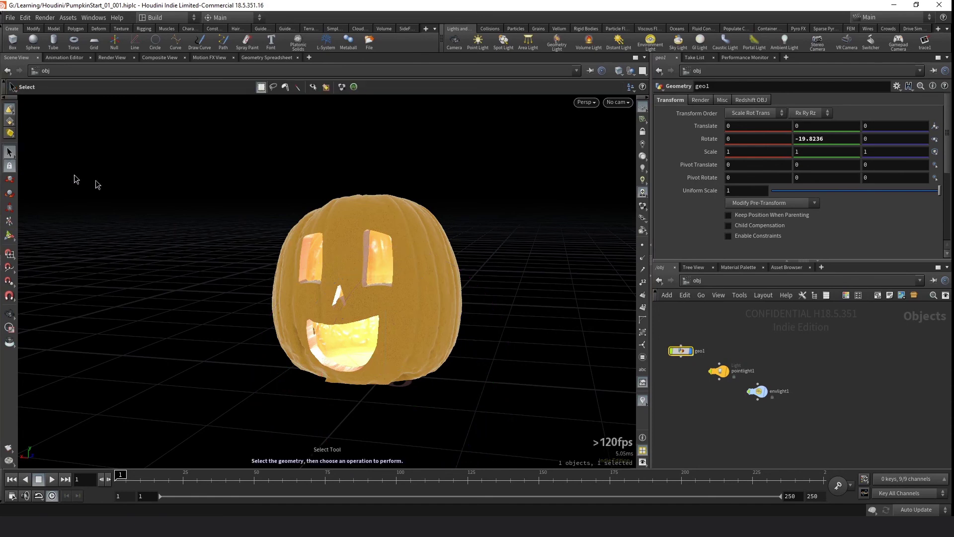
{"action": "left_click_drag", "start_coordinate": [476, 177], "coordinate": [504, 204], "text": "alt"}
{"action": "left_click", "coordinate": [505, 204]}
{"action": "key", "text": "Escape"}
{"action": "left_click_drag", "start_coordinate": [538, 239], "coordinate": [545, 268]}
{"action": "key", "text": "s"}
Step: Open the geo1 network and select the trace1 node to show its parameters
{"action": "double_click", "coordinate": [679, 353]}
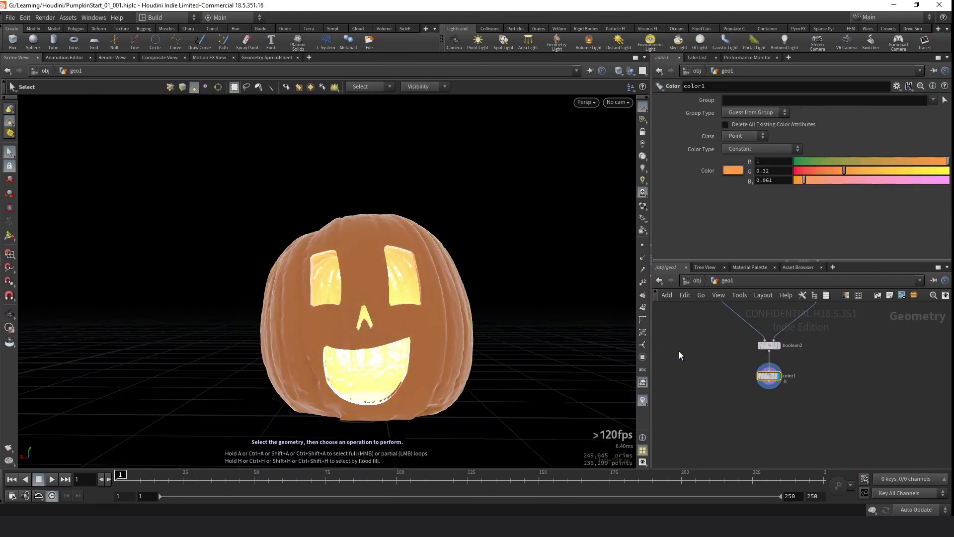
{"action": "middle_click_drag", "start_coordinate": [895, 362], "coordinate": [840, 428]}
{"action": "left_click", "coordinate": [760, 343]}
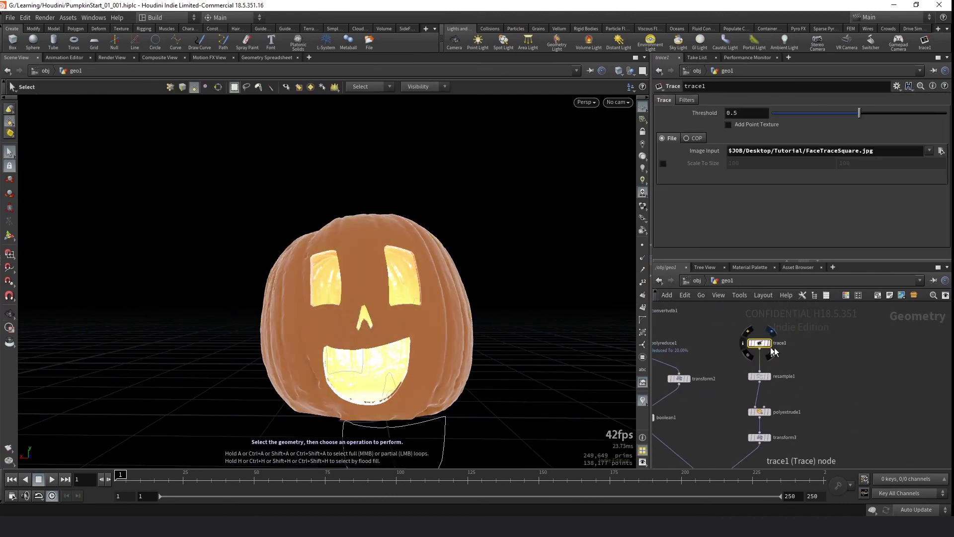